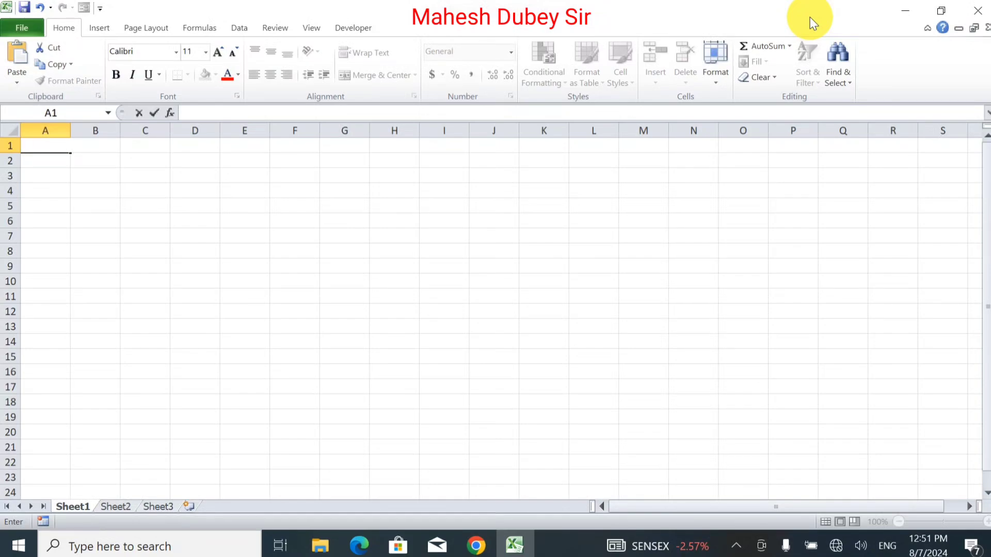
- Enter the title "Saurabh Computer's" in A1 and the subtitle "Sales Register" in A2
text(Saurabh C)
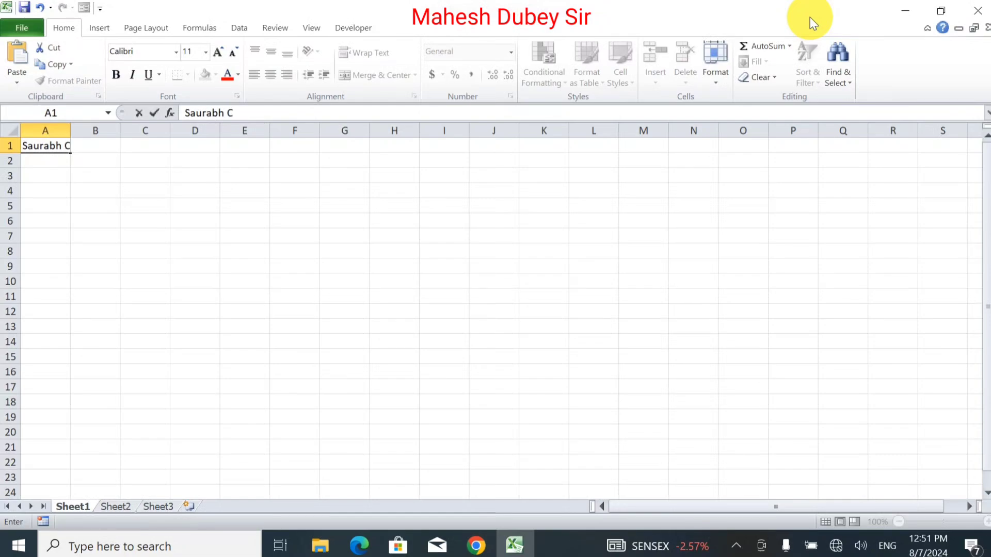
text(omputer's)
key(Return)
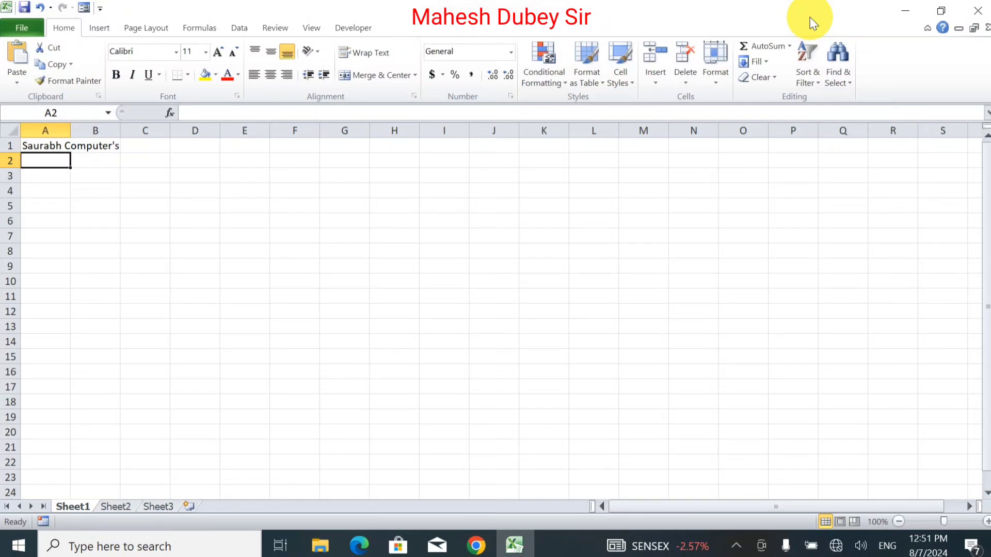
text(S)
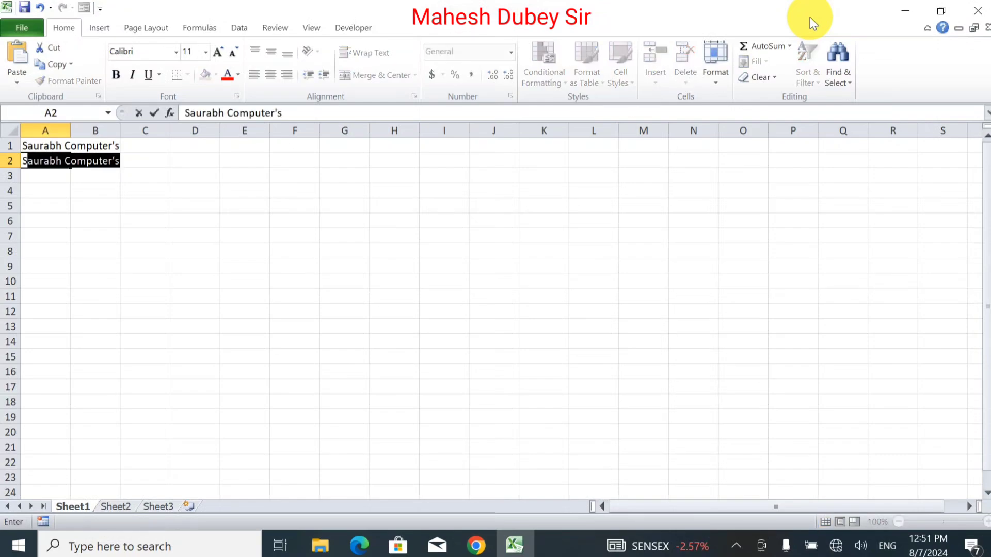
text(ales)
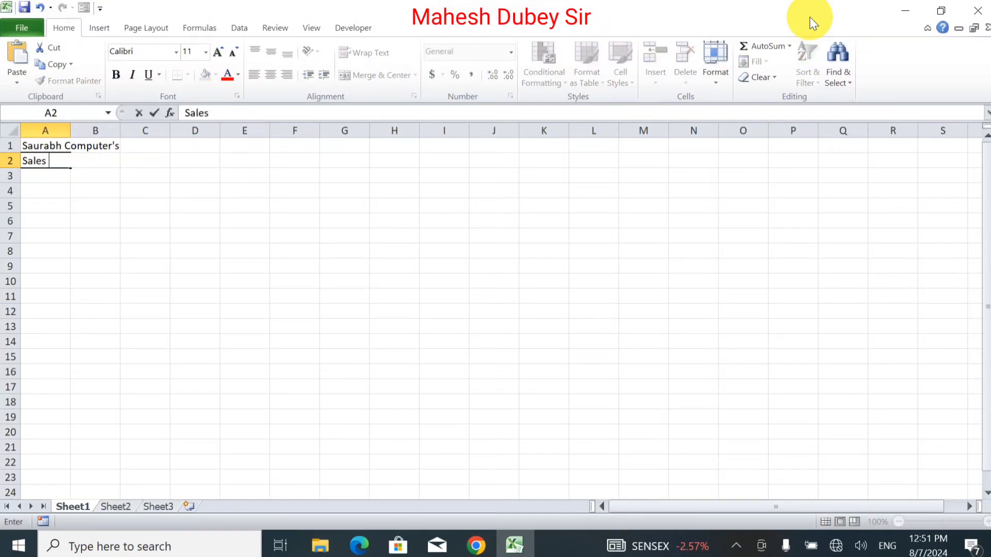
text( Register)
key(Return)
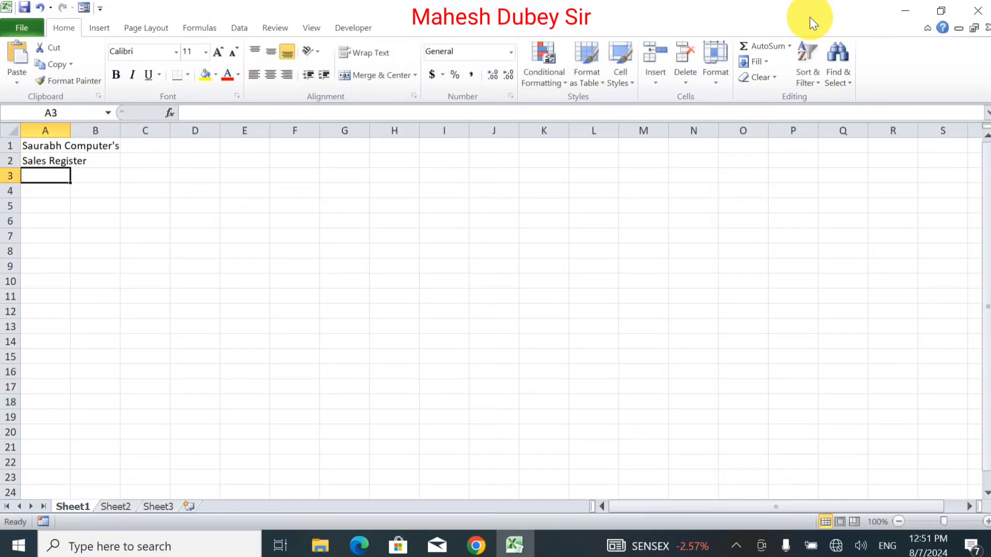
- Enter the column headers "Sr" in A3 and "Item Name" in B3
text(Sr)
key(Tab)
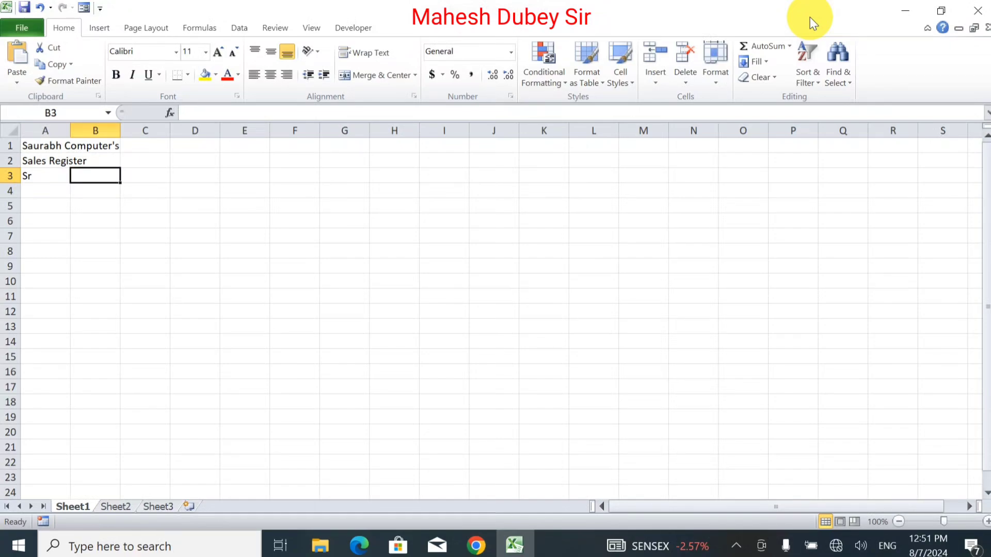
text(Pro)
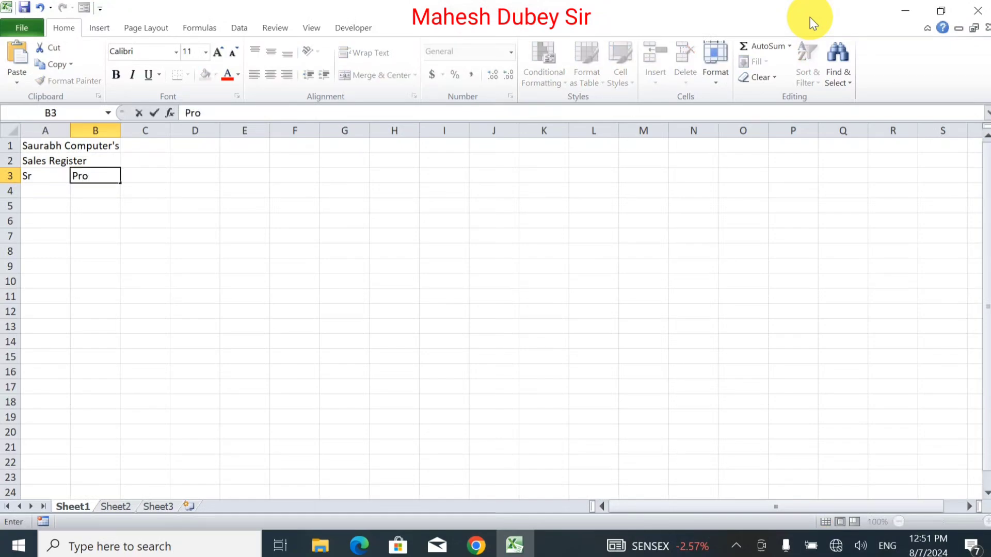
text(d)
key(BackSpace)
key(BackSpace)
key(BackSpace)
key(BackSpace)
text(Item Name)
key(Tab)
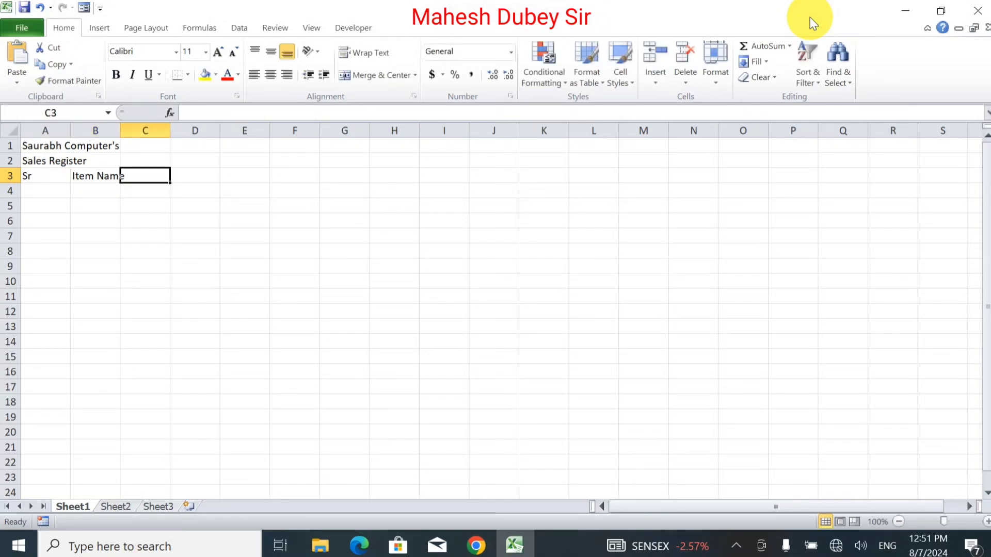
- Enter the header "Sales Months" in C3
text(M)
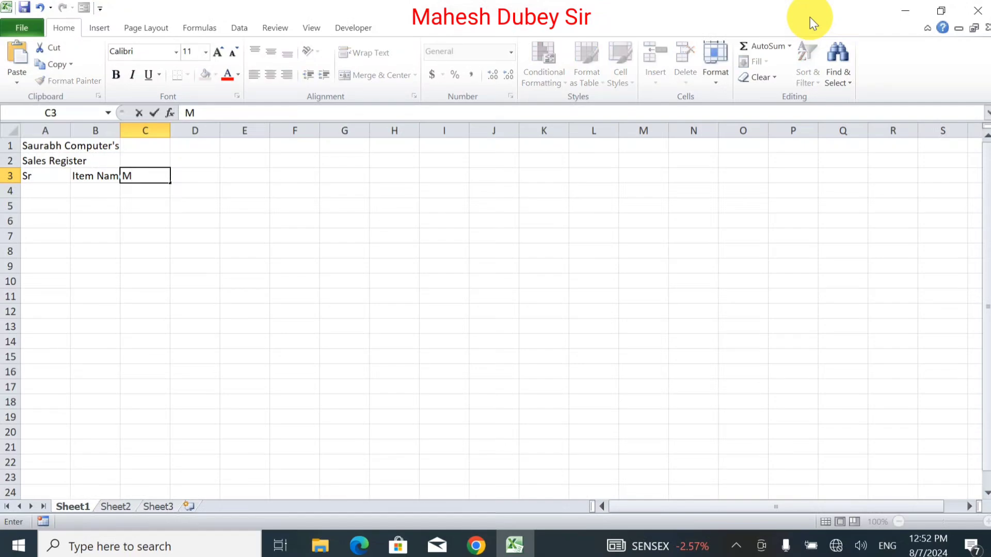
key(BackSpace)
text(Sales Months)
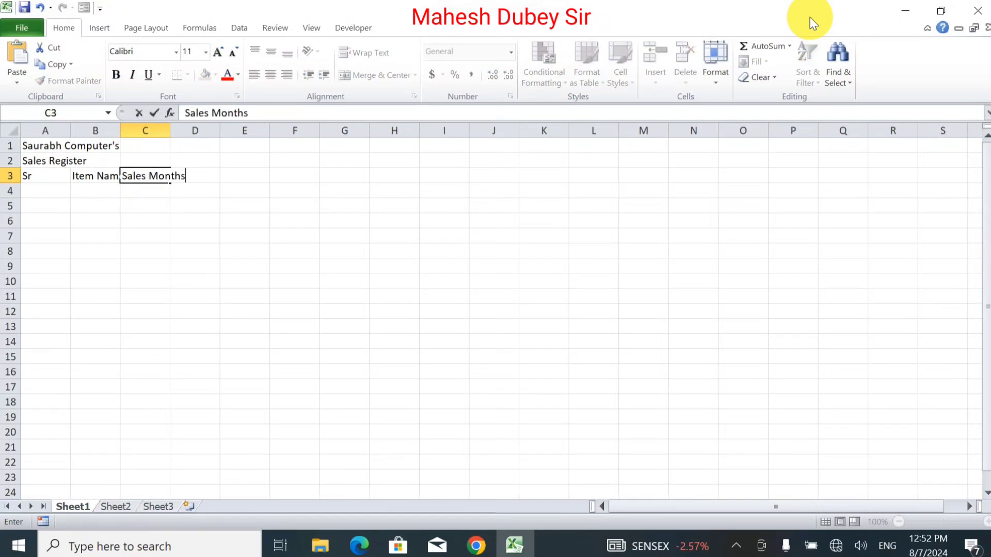
key(Return)
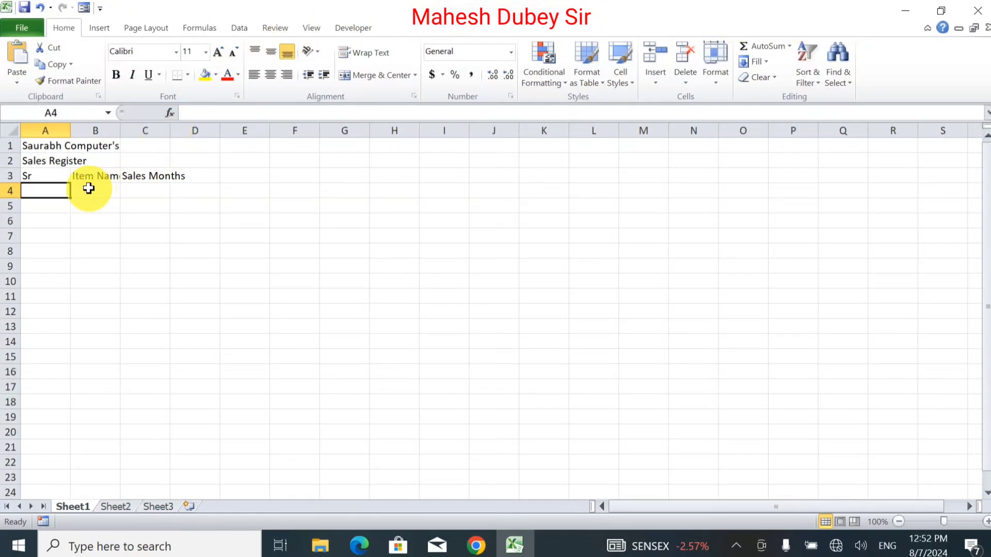
- Enter "Apr" as the first month in C4, under the Sales Months header
click(146, 194)
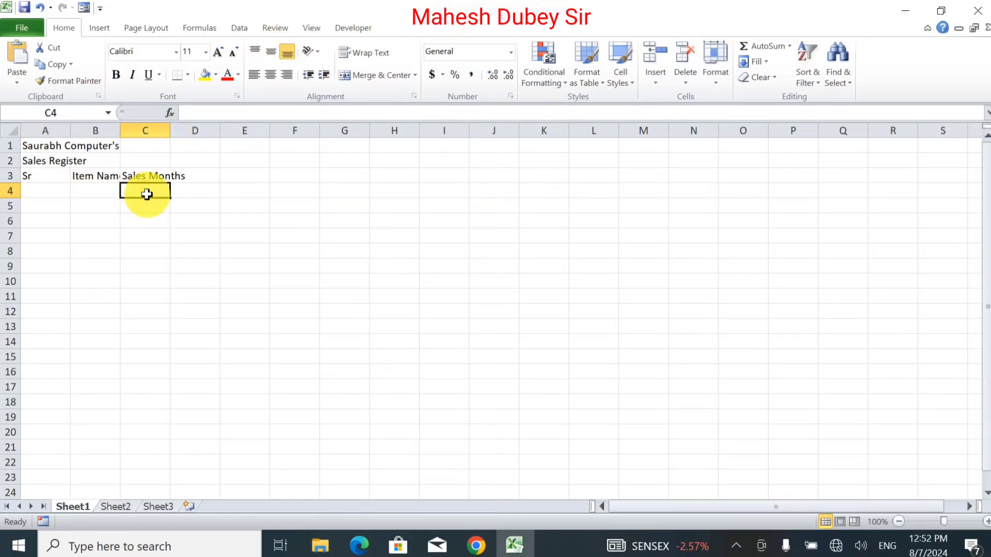
text(Jan)
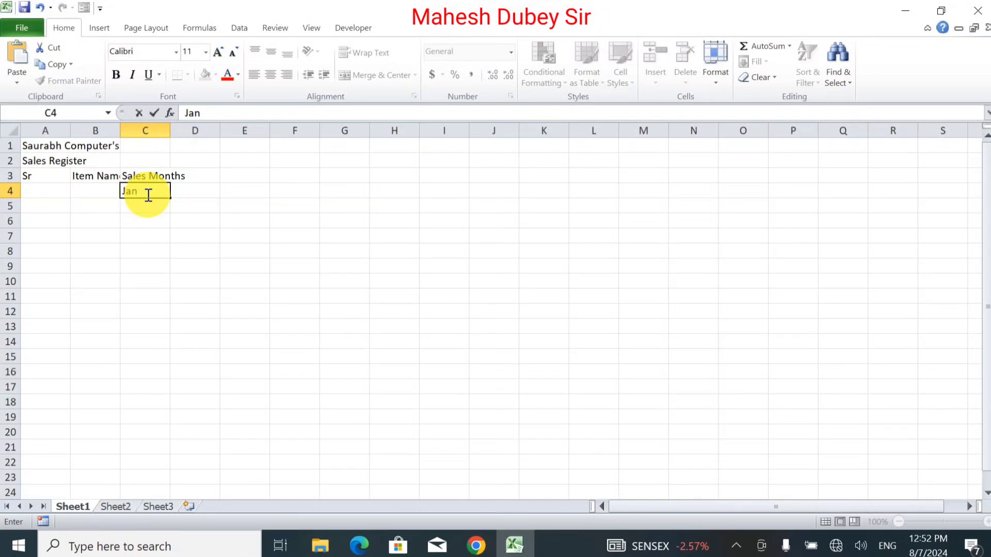
click(162, 194)
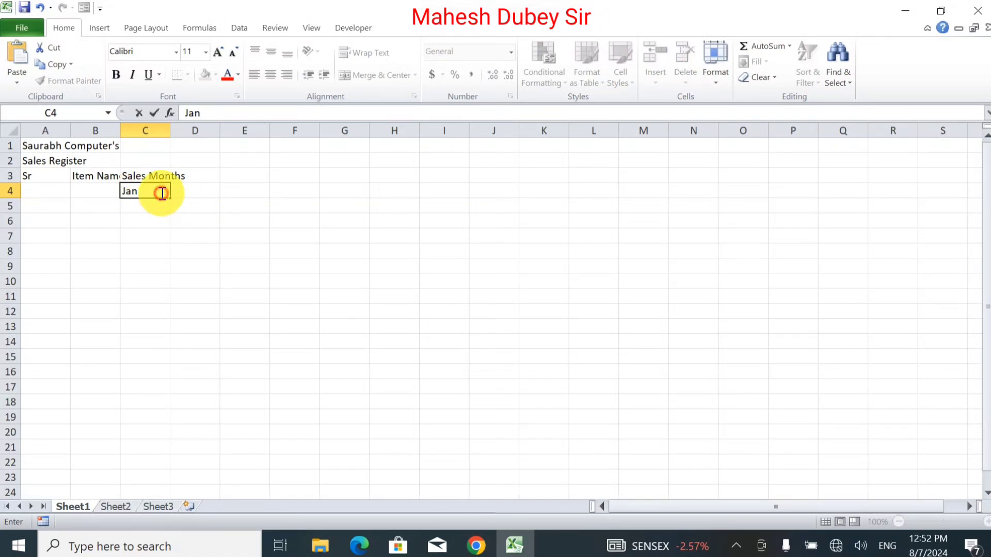
drag(162, 193, 72, 192)
key(BackSpace)
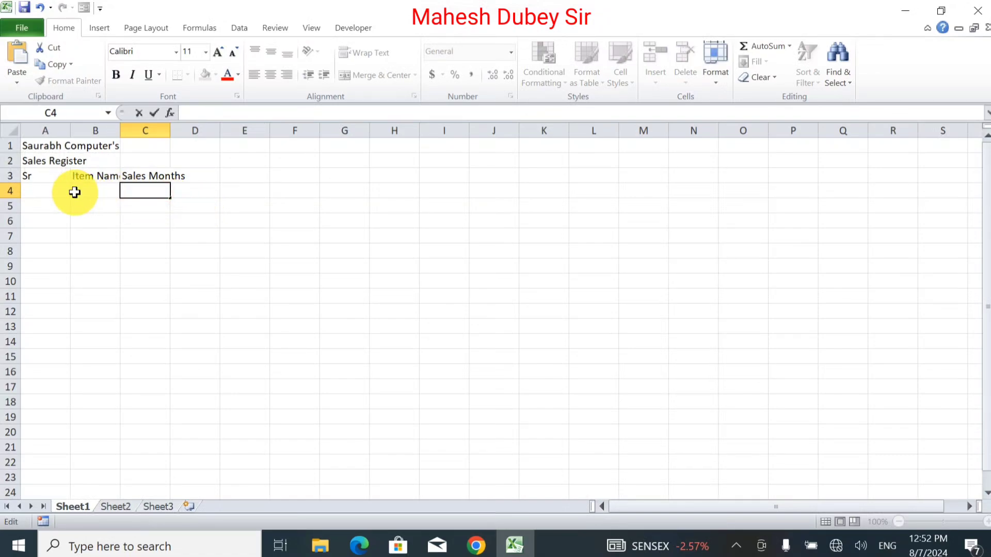
text(Apr)
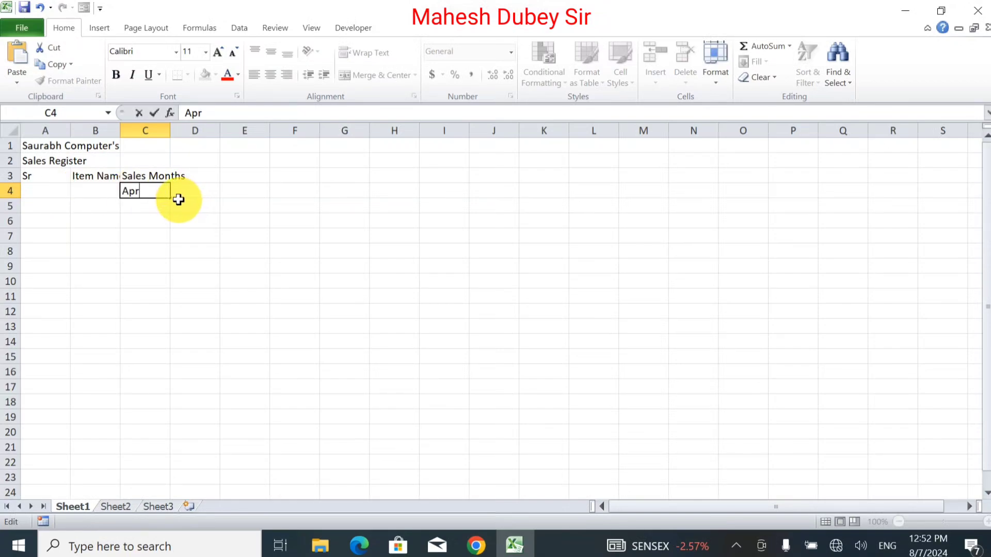
- Autofill the month series from Apr in C4 across row 4 to Mar in N4
drag(171, 198, 705, 200)
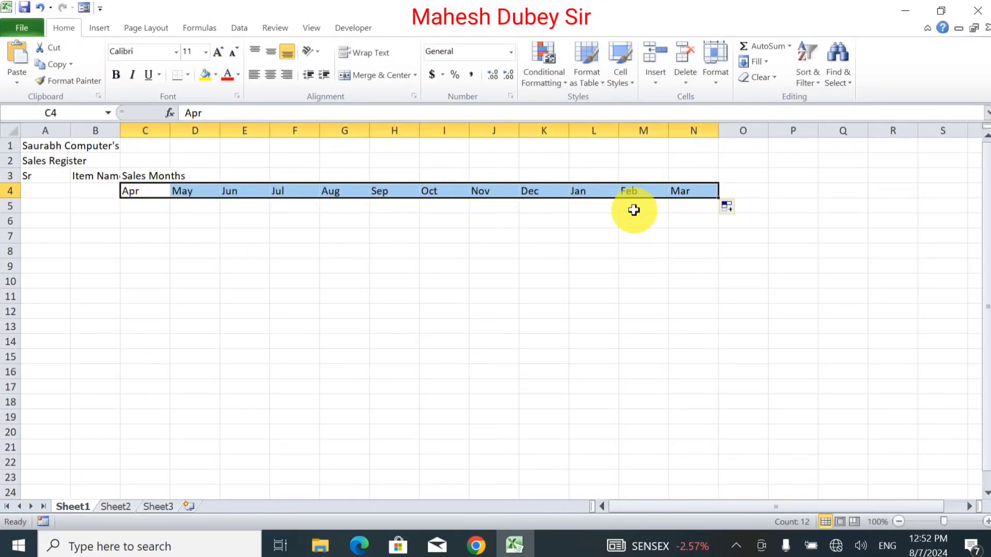
key(ctrl+z)
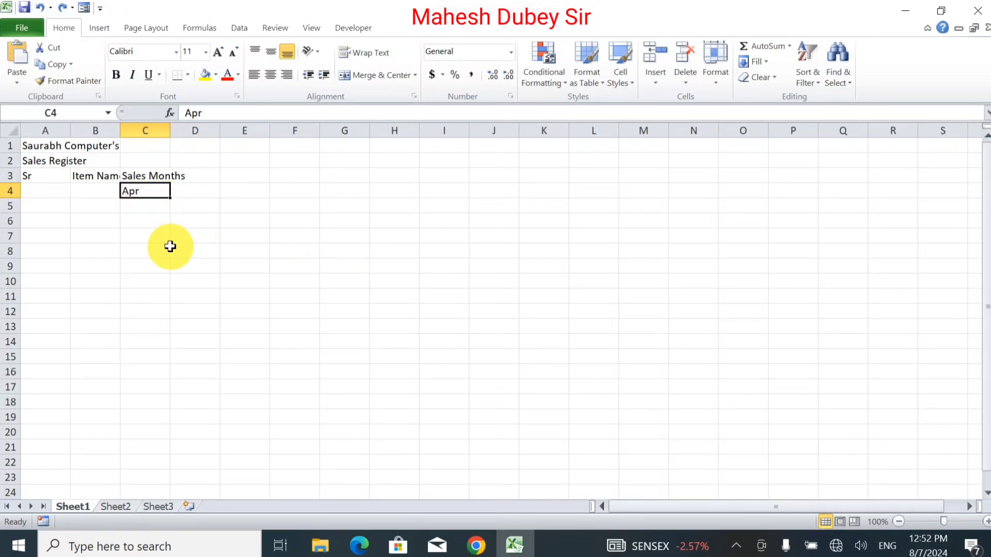
click(172, 247)
click(138, 190)
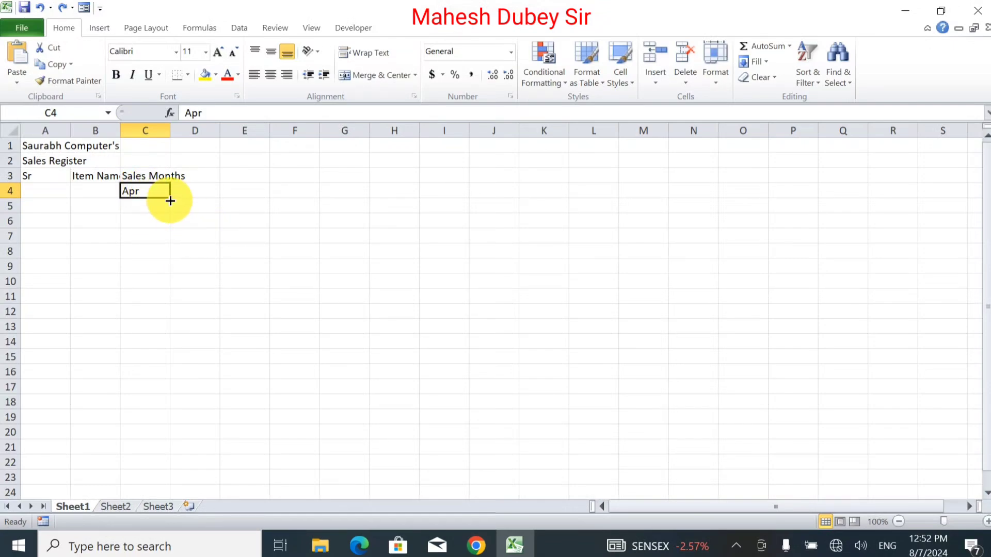
drag(170, 201, 727, 196)
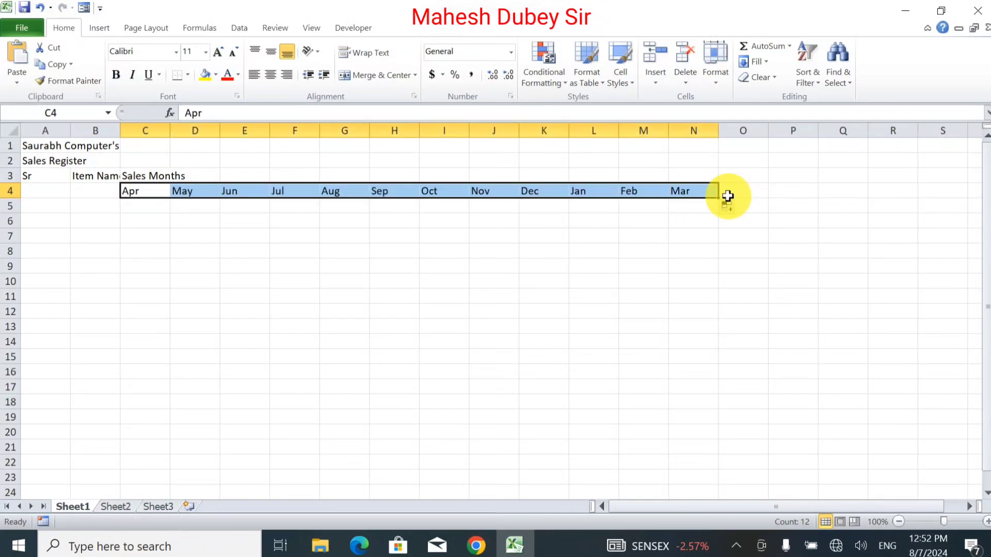
click(408, 207)
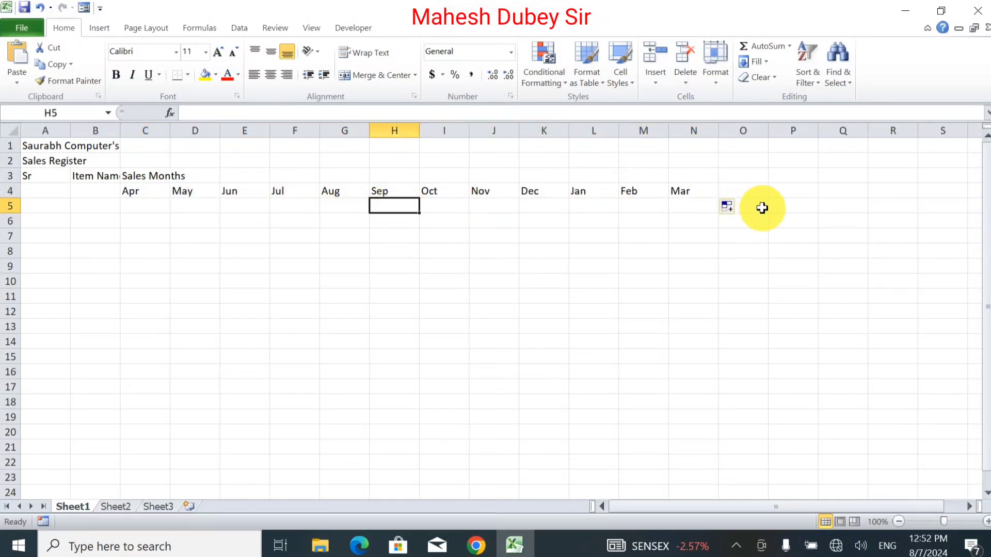
- Enter the headers "Average" in O3 and "Total Sales" in P3
click(751, 170)
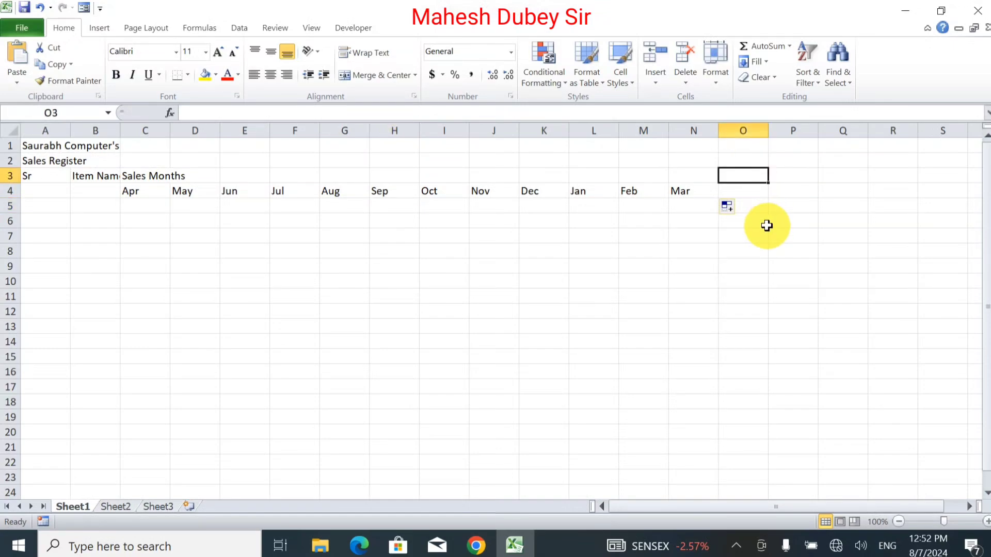
text(Ave)
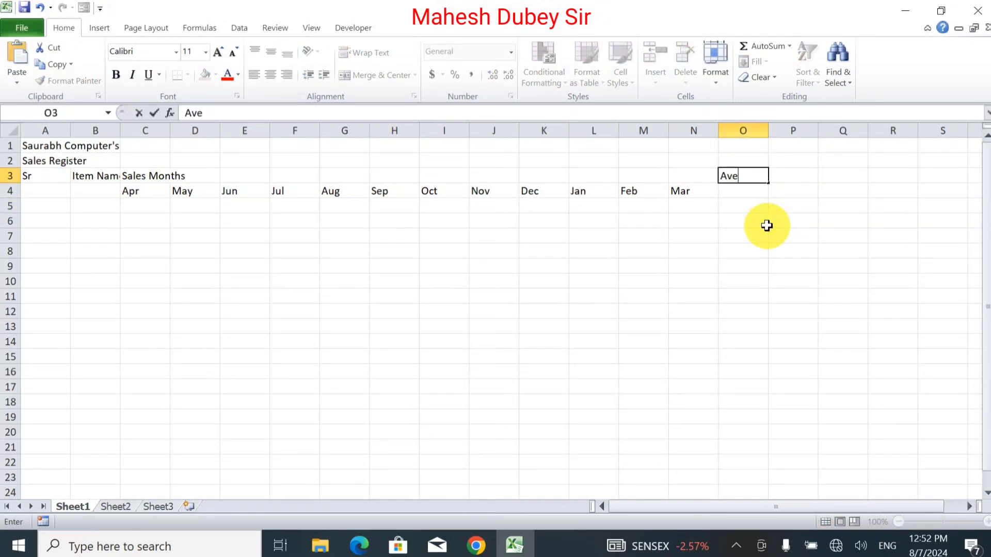
text(rge)
key(BackSpace)
text(age)
key(Tab)
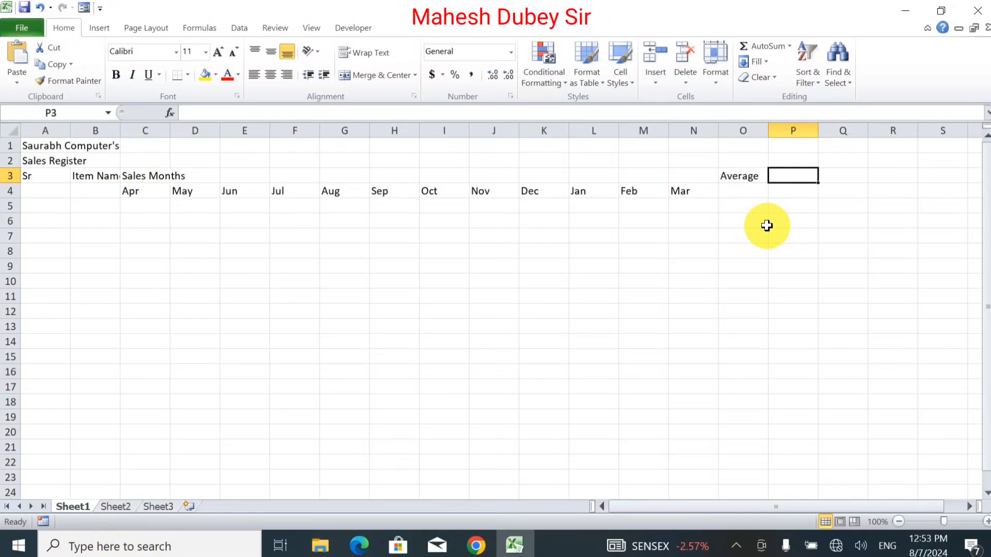
text(Total )
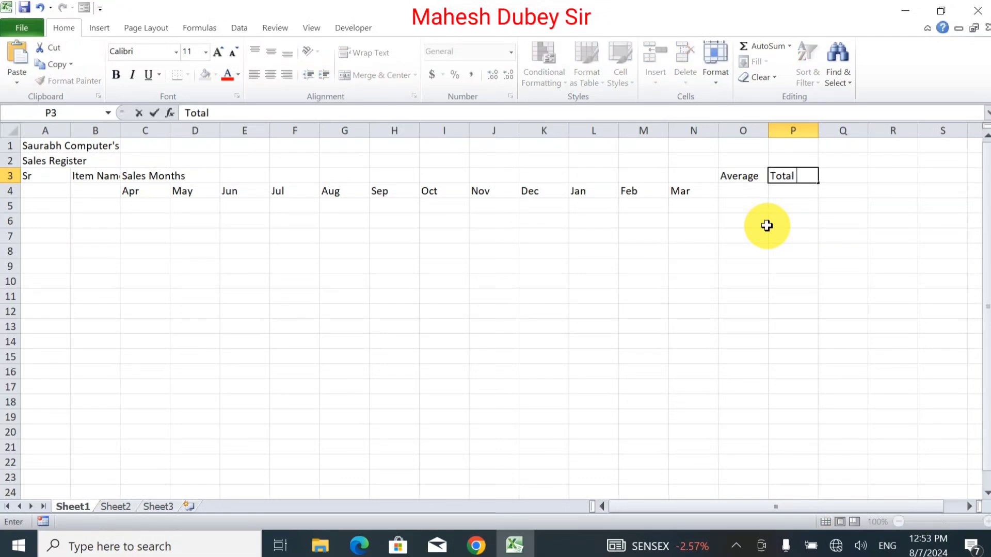
text(Sales)
key(Return)
key(Left)
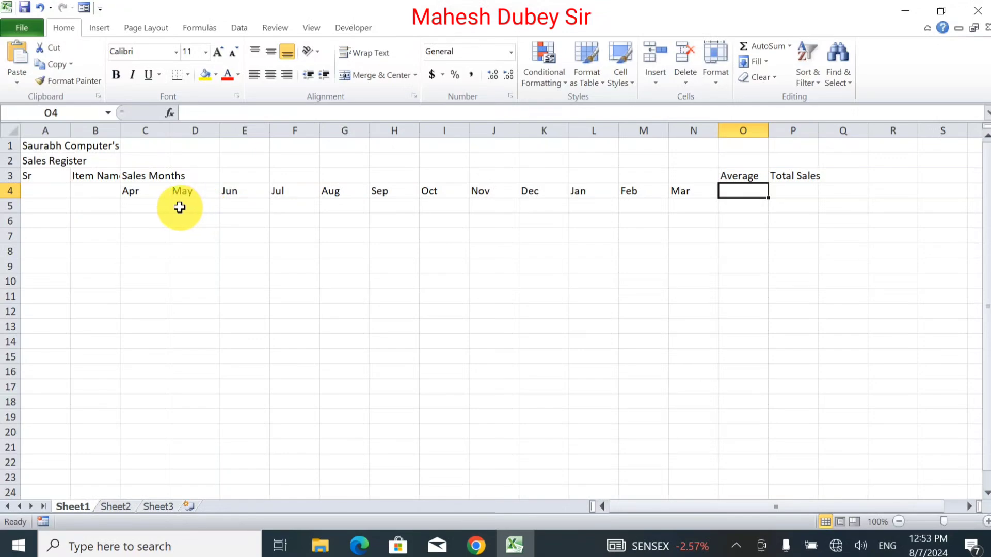
- Merge and center the title in row 1 across A1:P1
click(35, 146)
drag(34, 147, 802, 143)
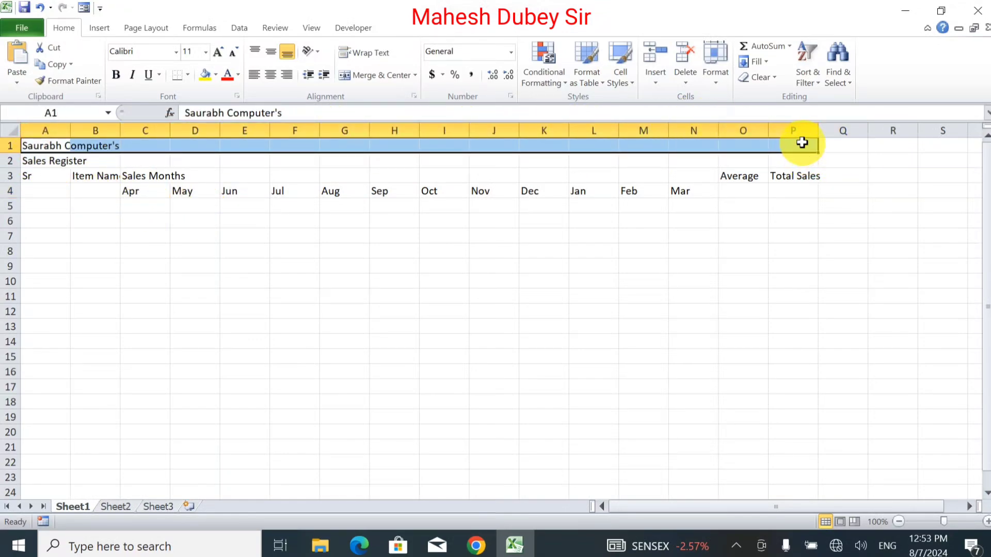
click(351, 77)
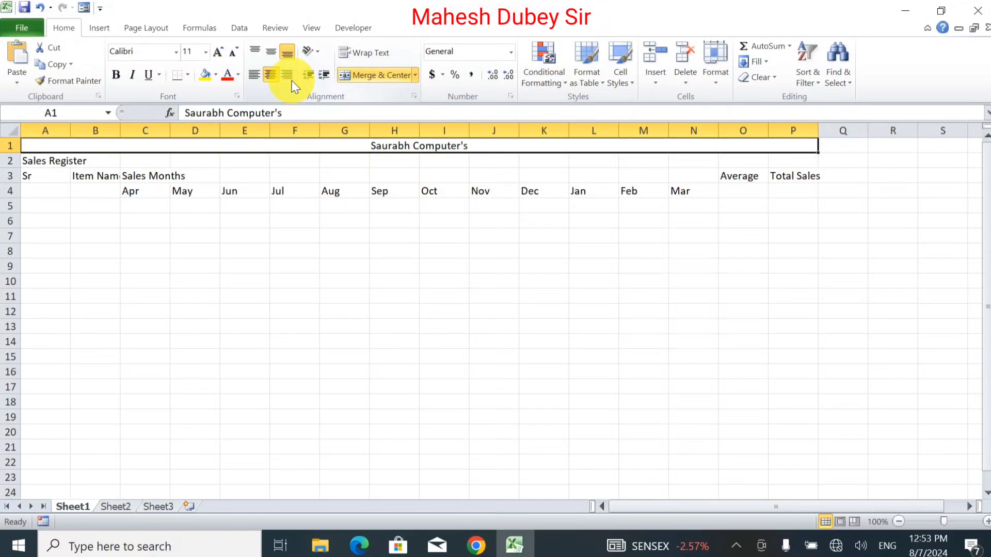
- Enlarge the merged title's font to size 20 and make it bold
click(218, 53)
click(219, 53)
click(219, 53)
click(218, 52)
click(219, 53)
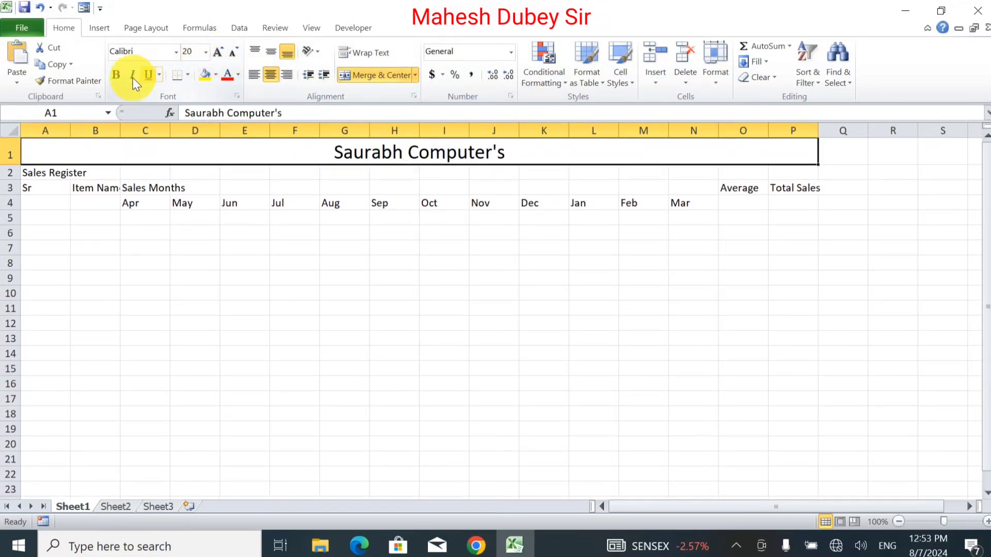
click(117, 75)
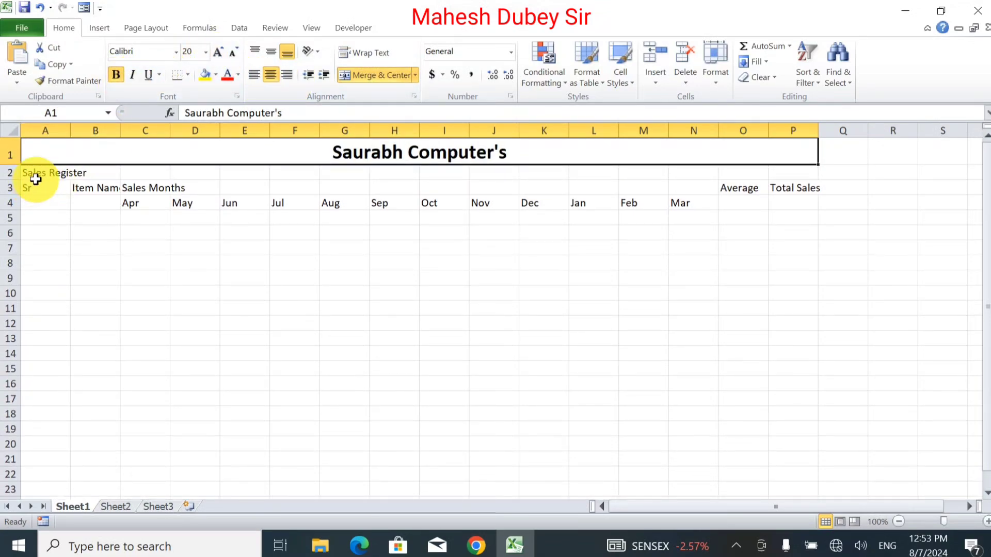
- Merge the Sales Register subtitle across A2:P2 and format it left-aligned and bold
drag(33, 173, 789, 168)
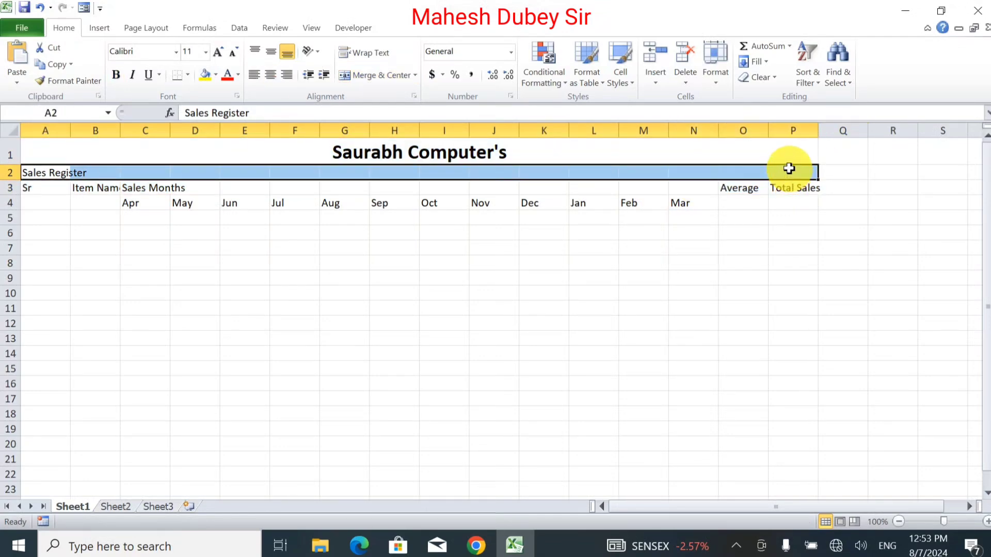
click(379, 78)
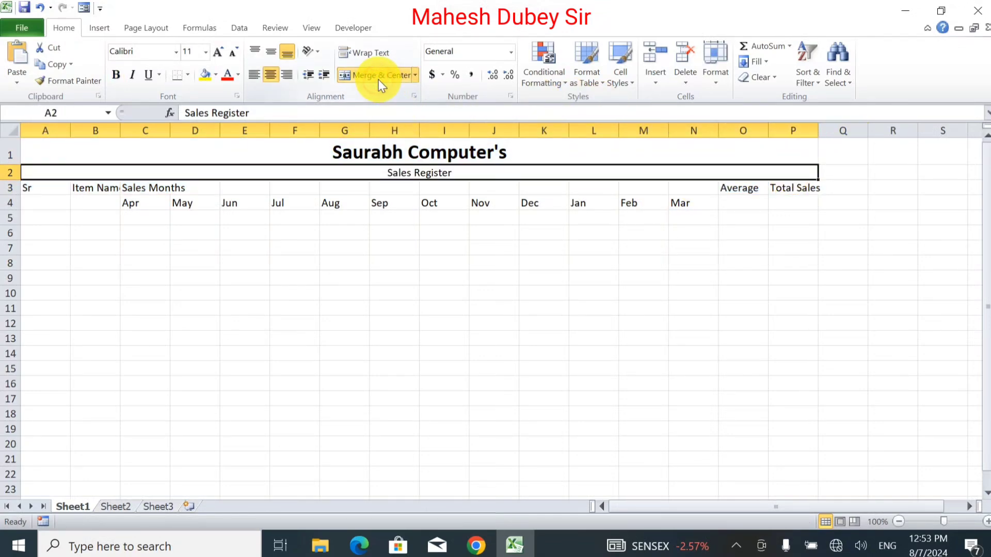
click(254, 77)
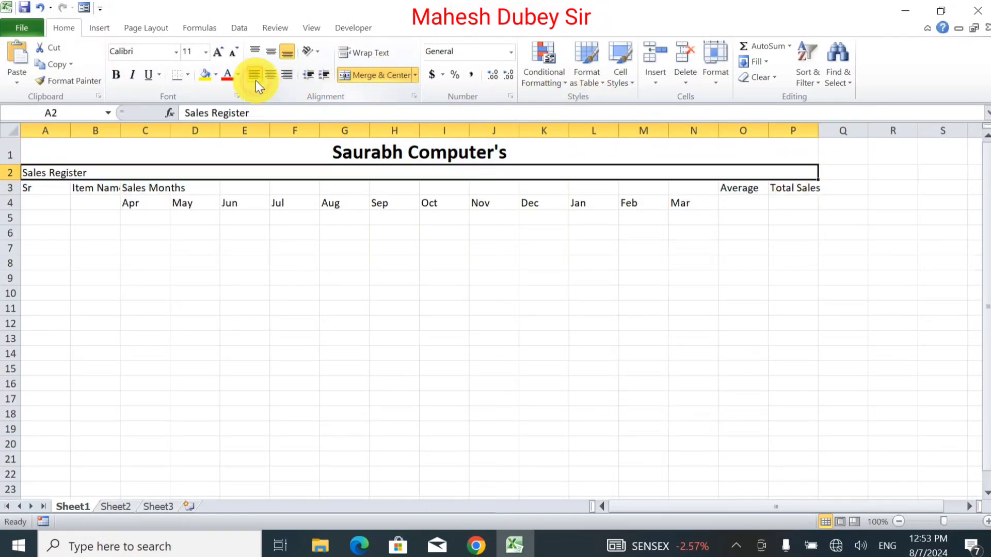
click(114, 74)
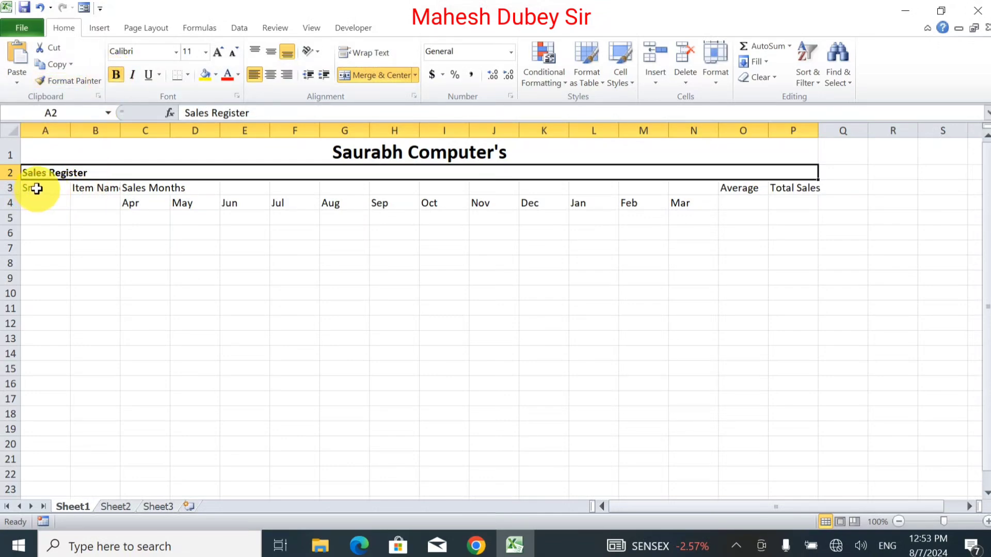
- Merge and center the Sales Months heading across C3:N3, with font size 12 and bold
drag(142, 187, 677, 190)
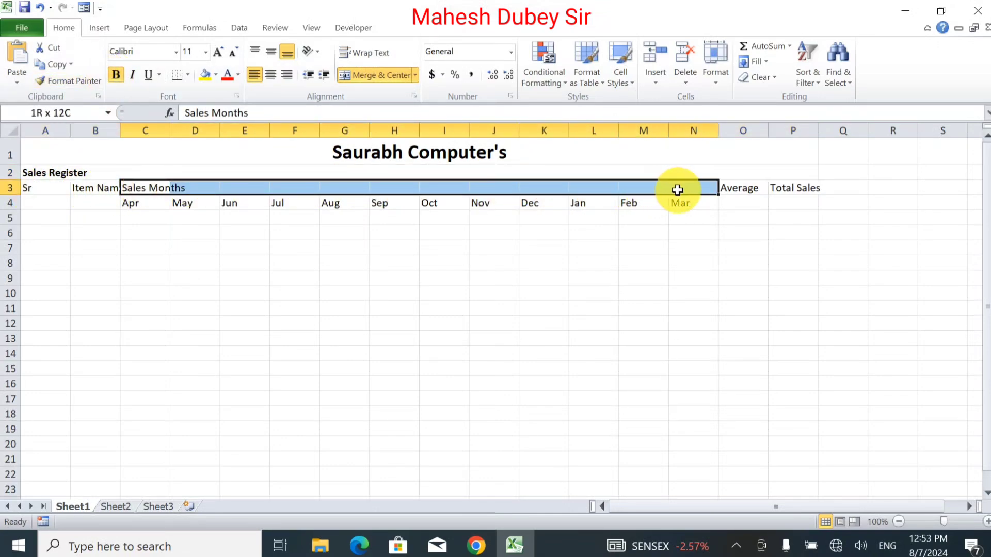
click(374, 77)
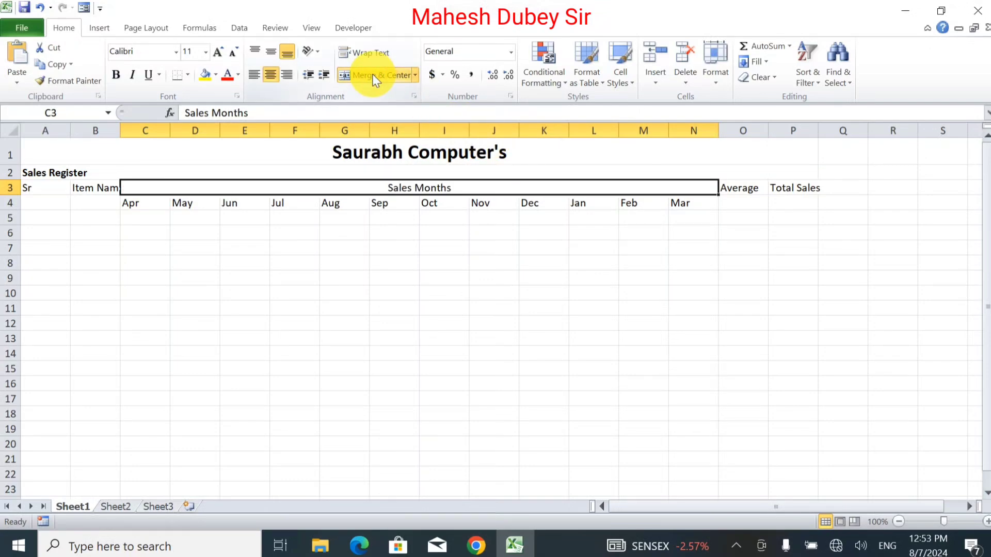
click(222, 56)
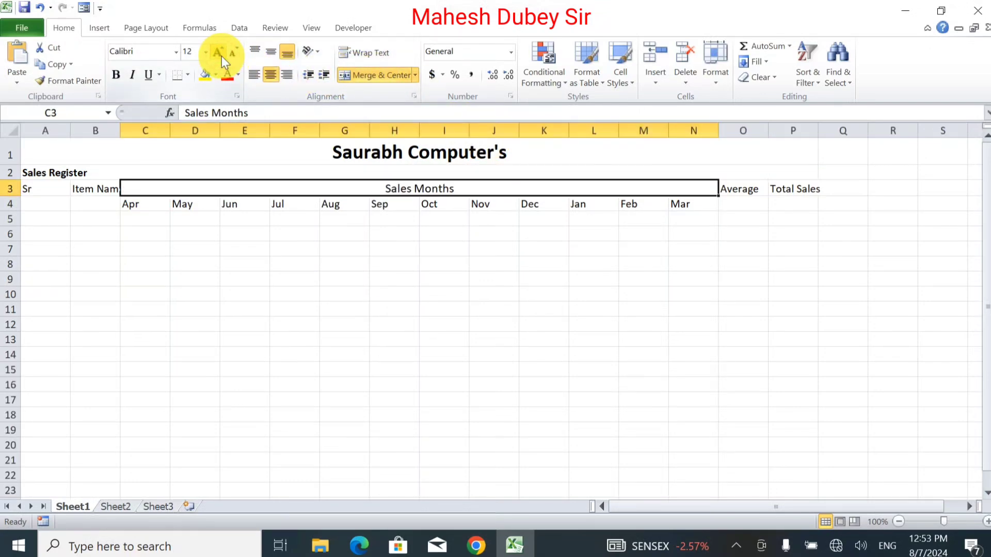
click(116, 75)
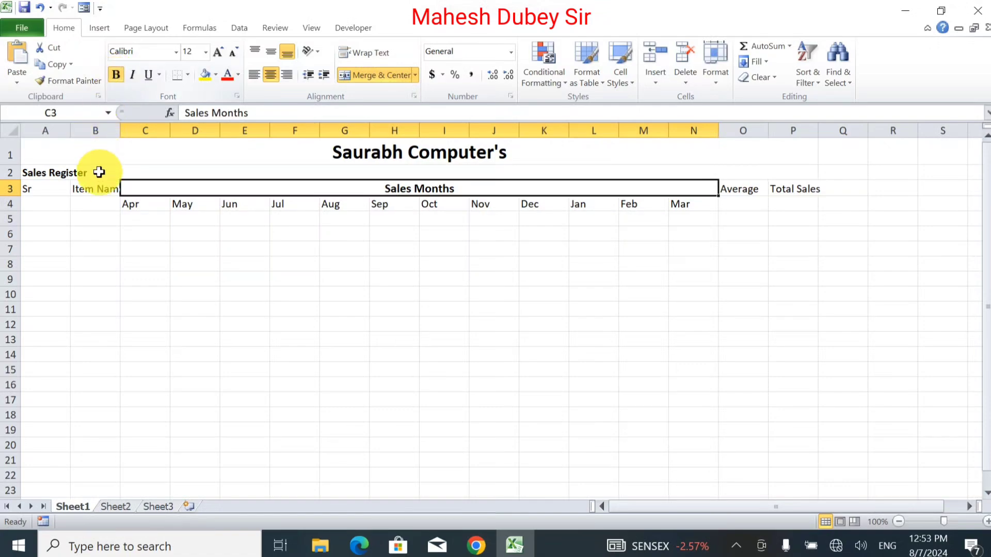
- Merge and center the Sr, Item Name, Average and Total Sales headers each across rows 3 and 4
drag(48, 189, 48, 203)
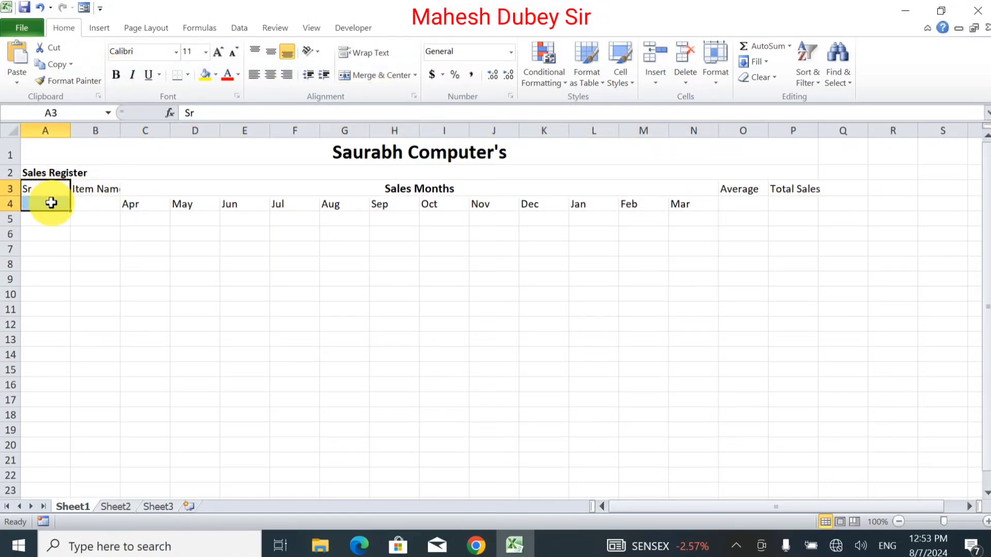
click(357, 75)
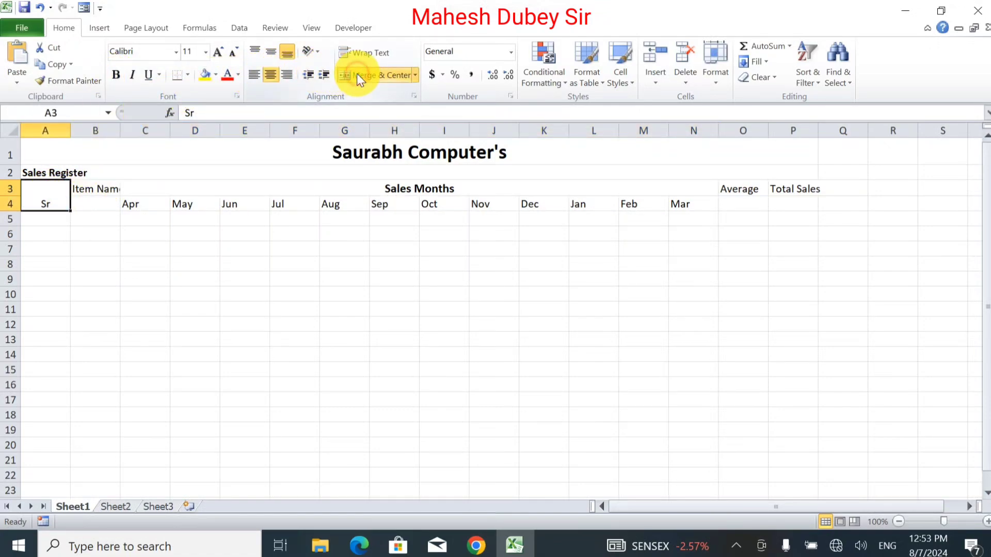
drag(103, 184, 104, 202)
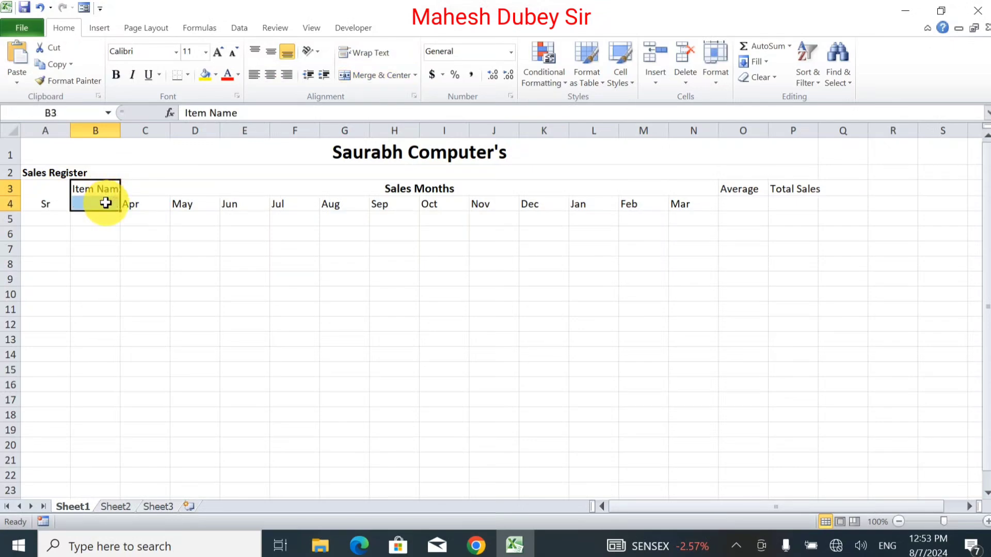
click(380, 78)
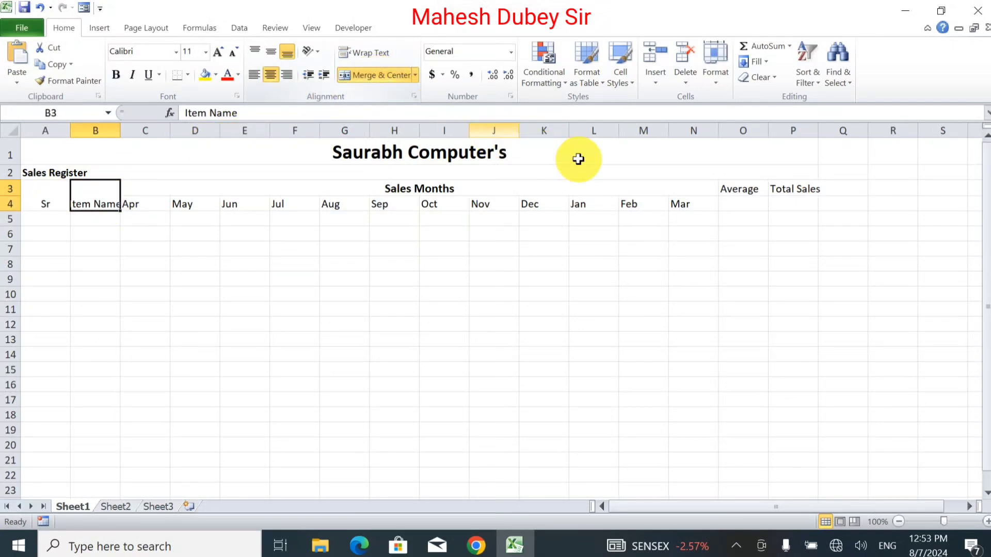
drag(736, 187, 738, 205)
click(360, 71)
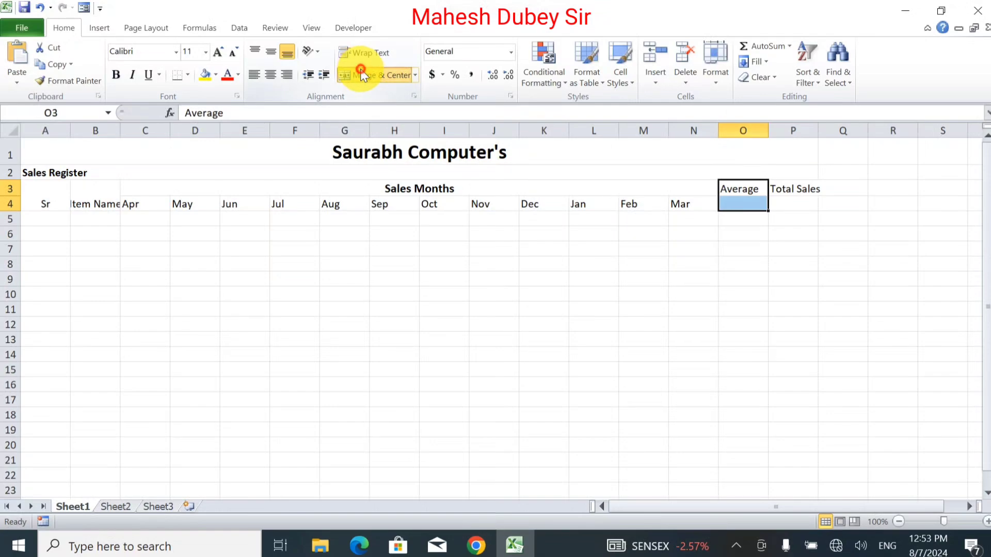
drag(810, 189, 807, 203)
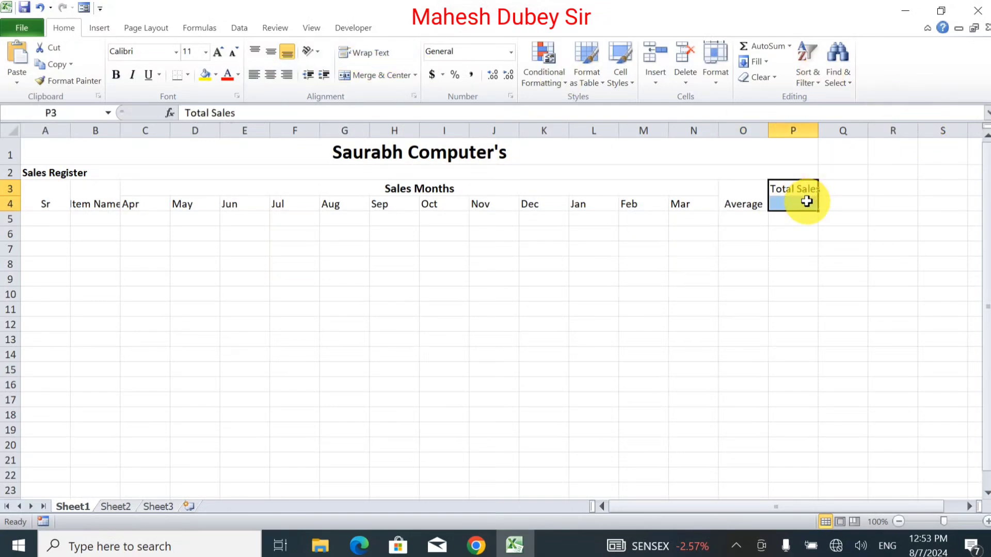
click(365, 76)
- Align the header cells A3:P4 to the middle vertically and center them horizontally
drag(807, 185, 7, 195)
click(273, 53)
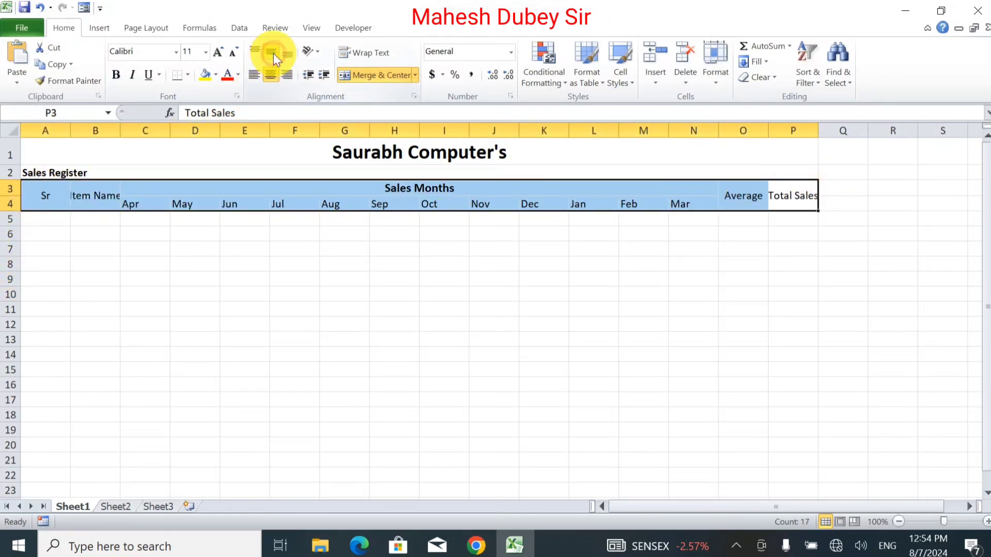
click(270, 75)
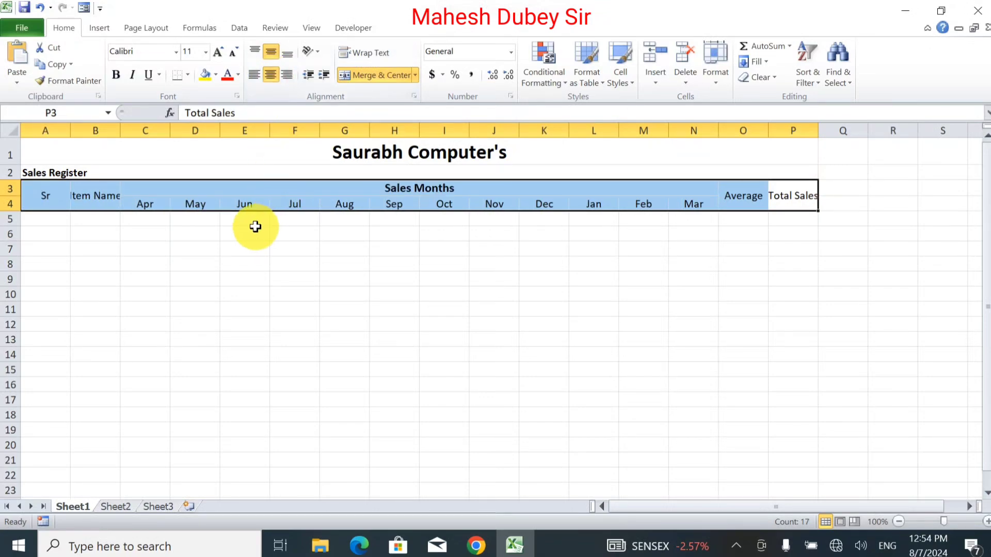
click(380, 231)
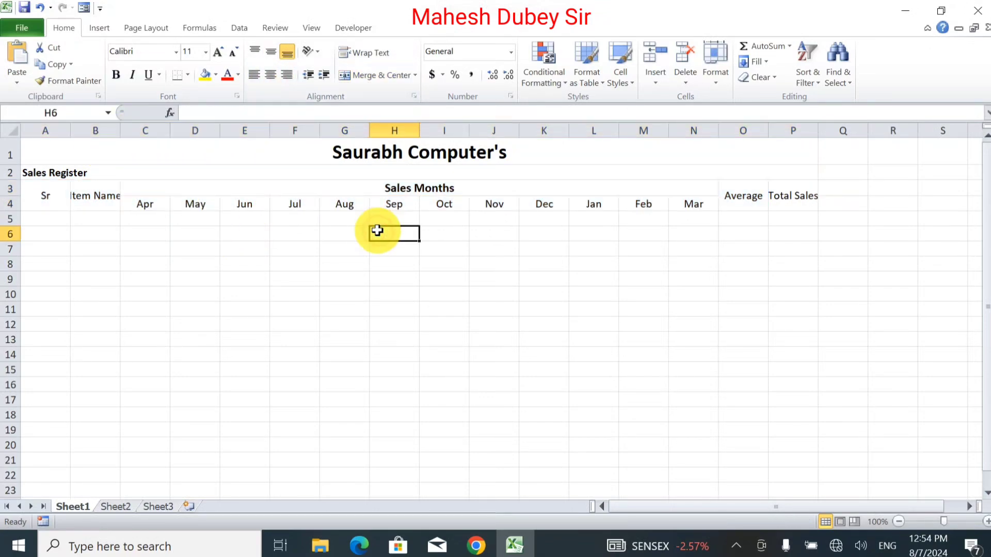
- Autofit the widths of columns A to P, and widen the Sr and Item Name columns
drag(785, 127, 25, 127)
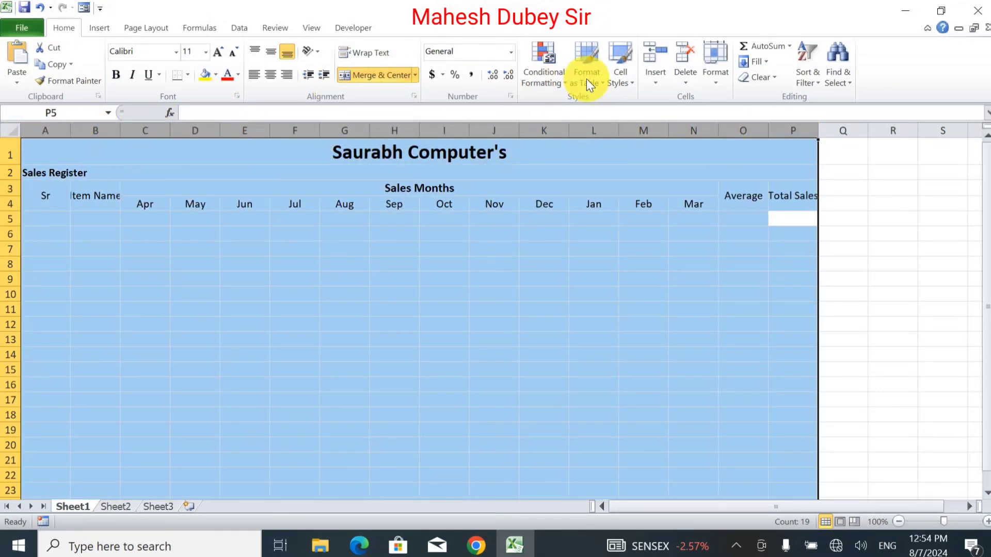
double_click(768, 136)
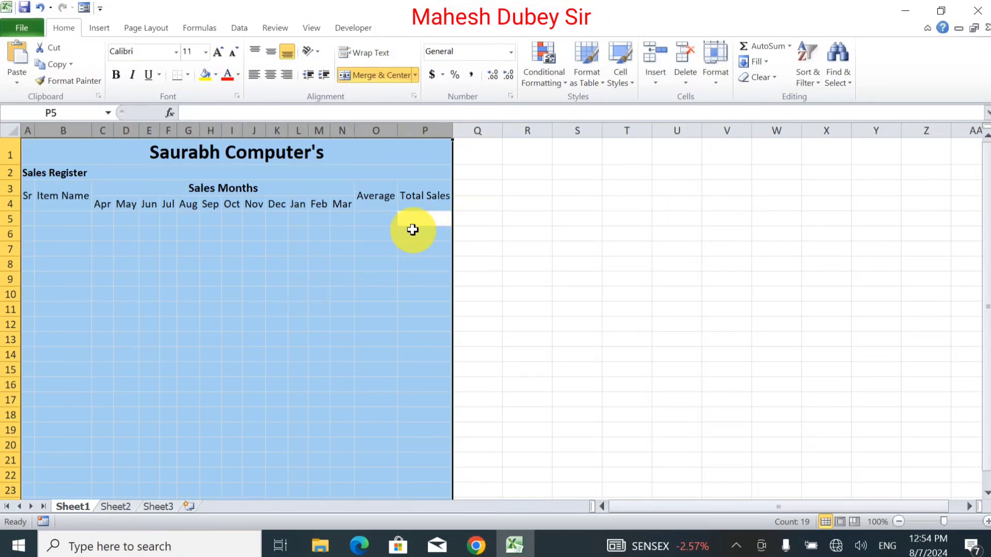
click(314, 243)
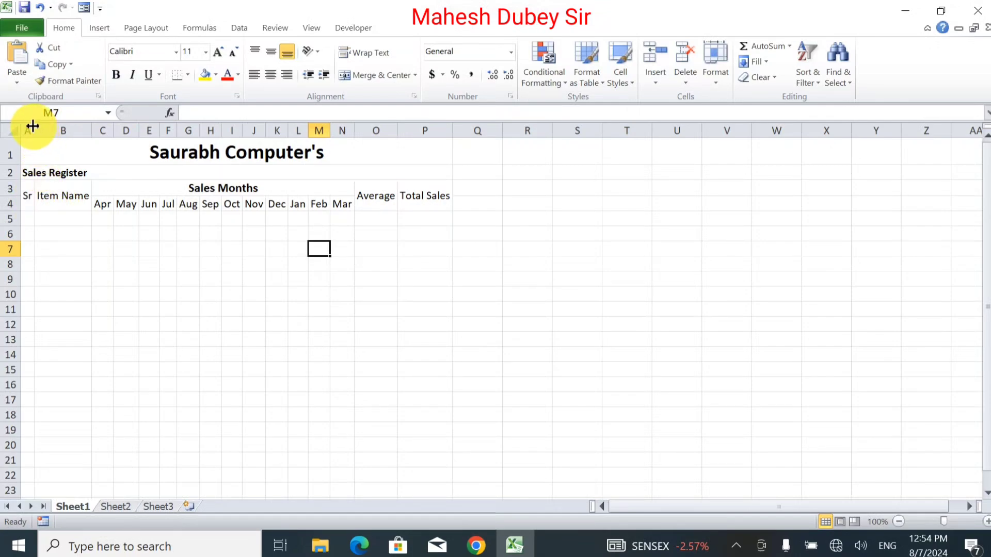
drag(34, 131, 175, 133)
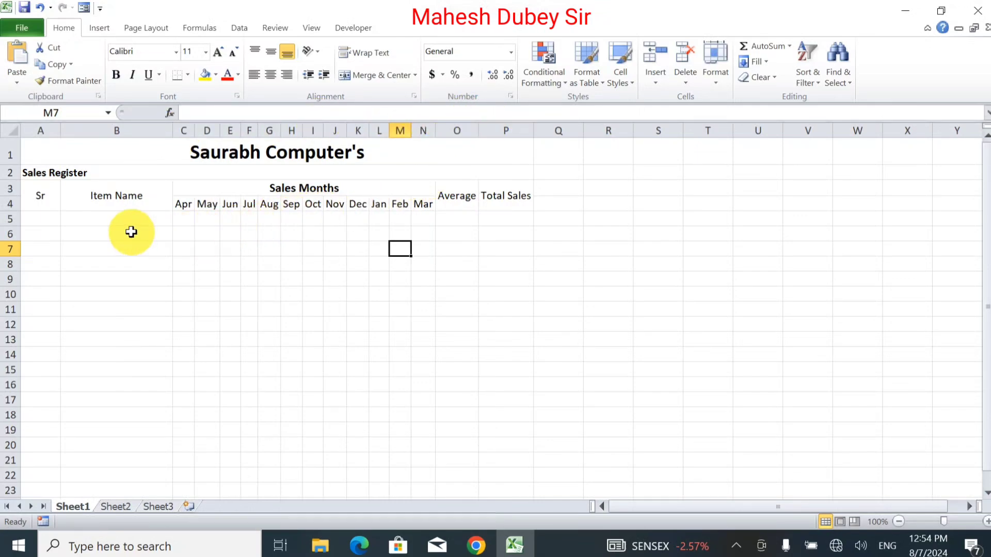
- Fill A5:A17 with a series of serial numbers from 1 to 13
click(46, 230)
click(38, 215)
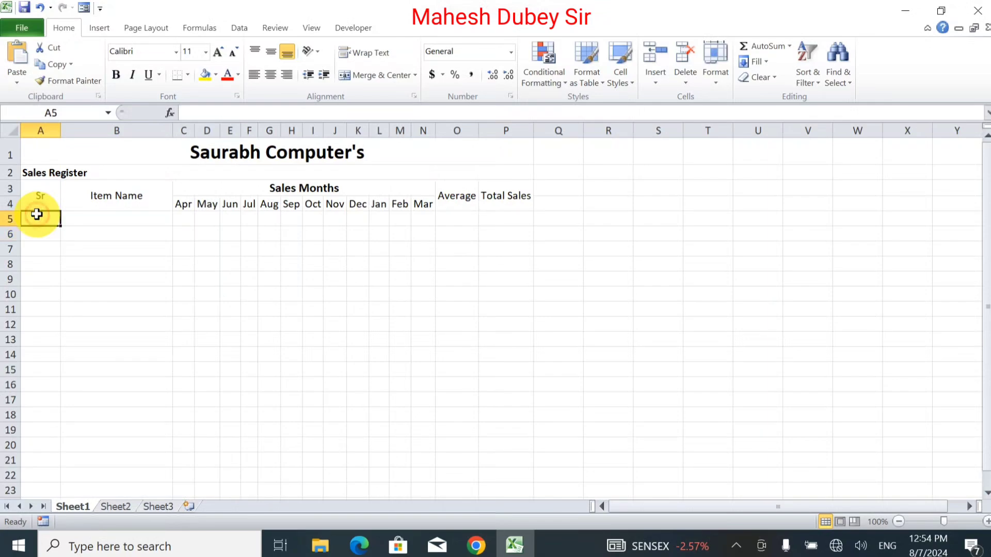
text(1)
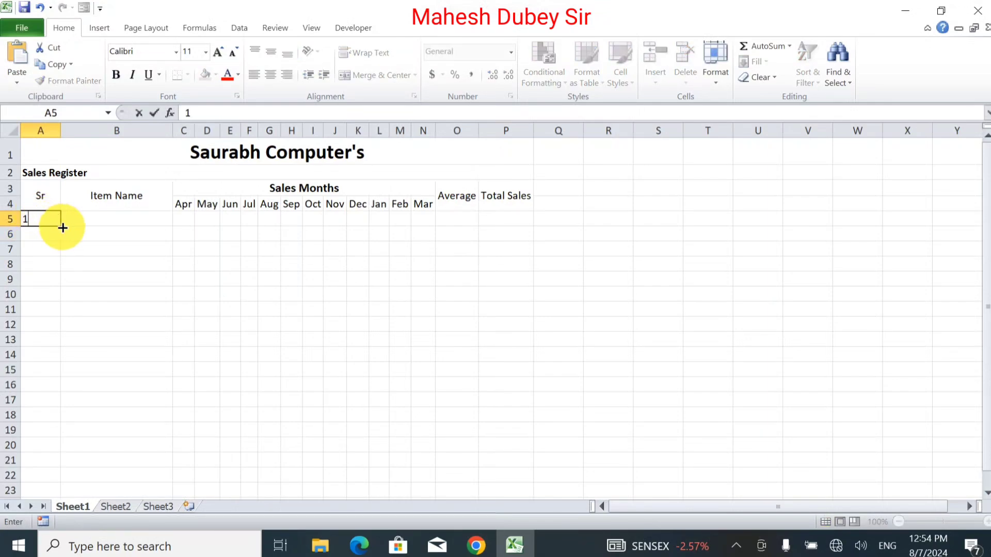
drag(62, 228, 80, 410)
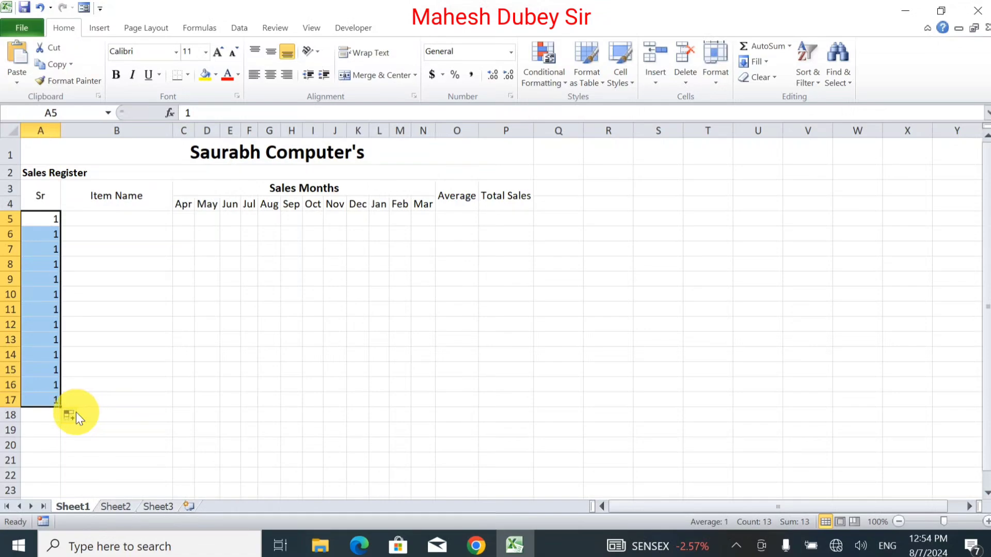
click(75, 415)
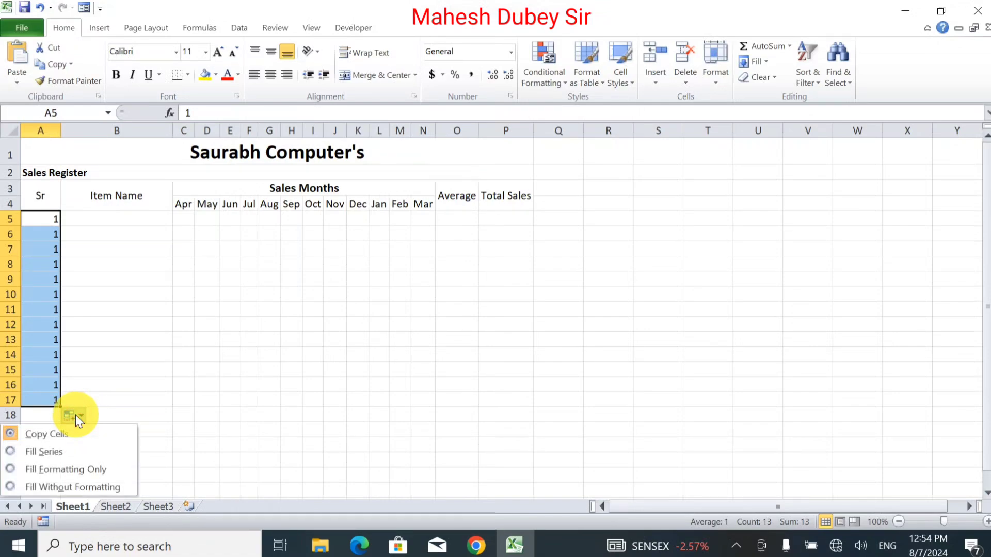
click(63, 452)
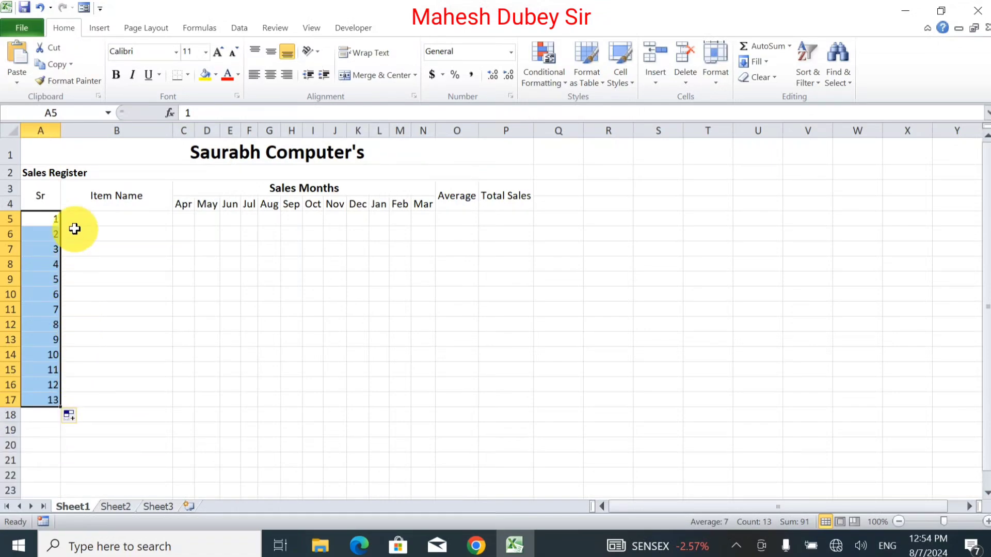
- Enter the item names Laptop, Desktop, Keyboard and Mouse in B5:B8
click(90, 221)
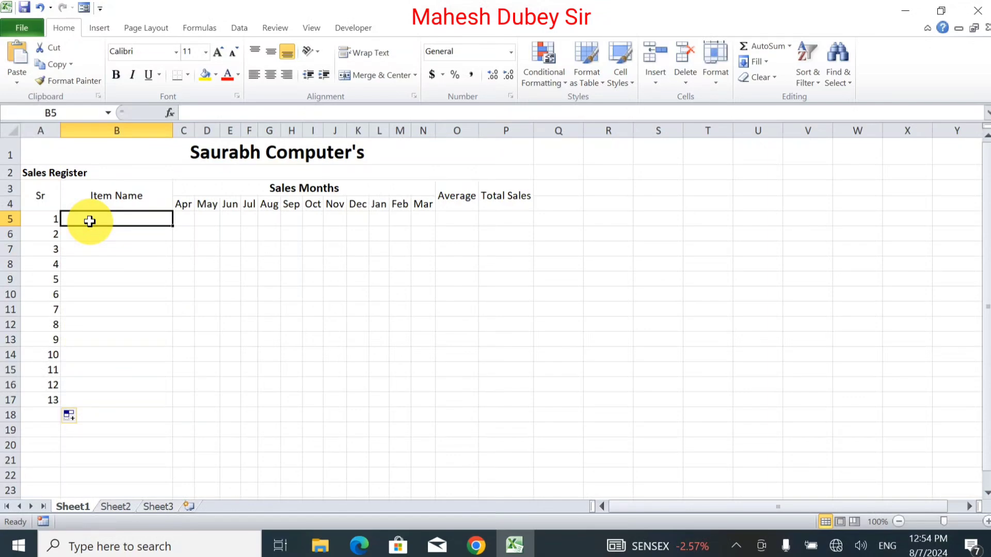
text(Laptop)
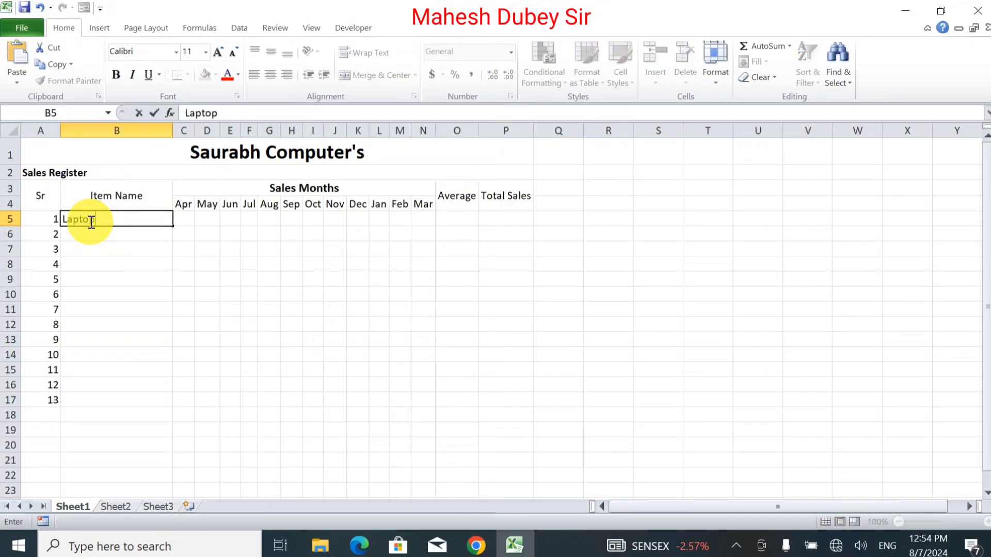
key(Return)
text(Desk)
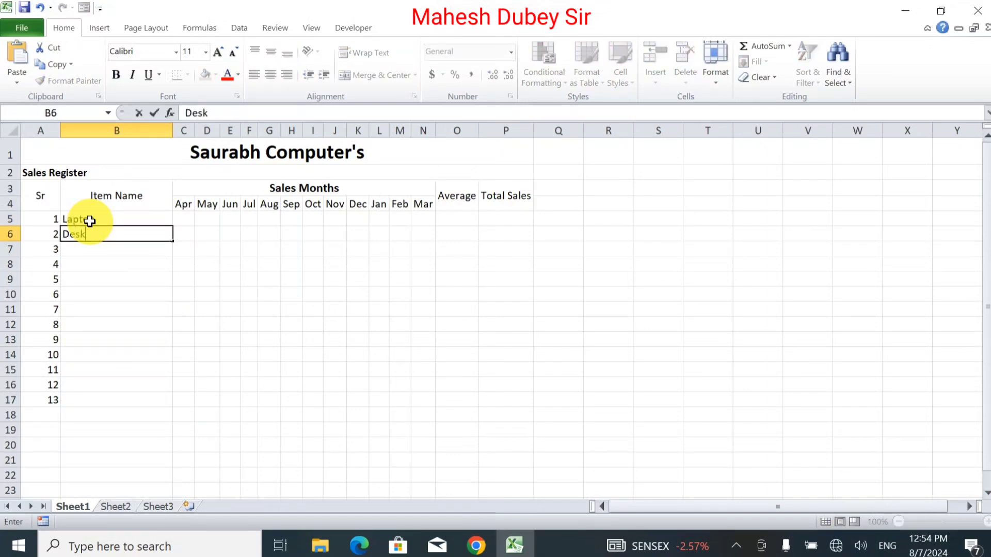
text(top)
key(Return)
text(Ke)
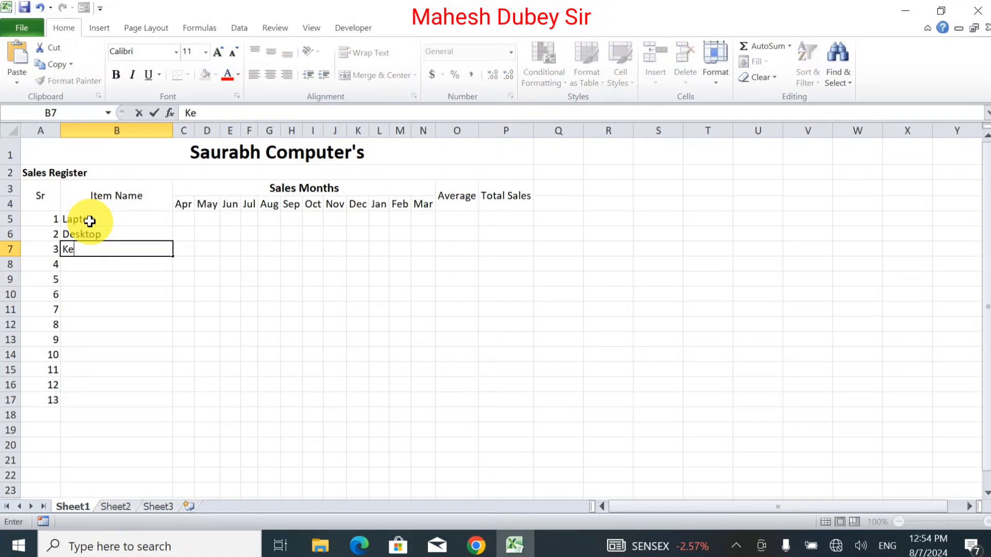
text(yboard)
key(Return)
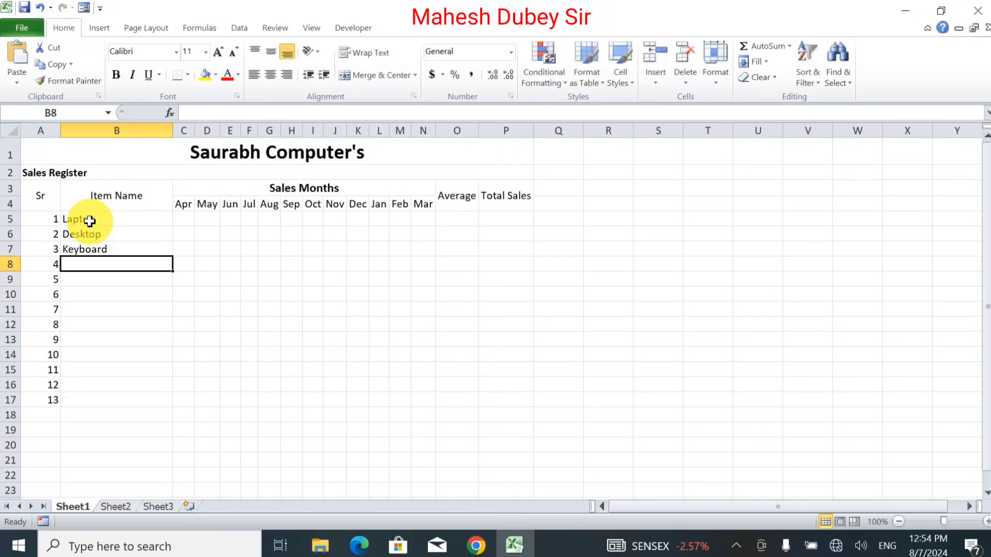
text(Mouse)
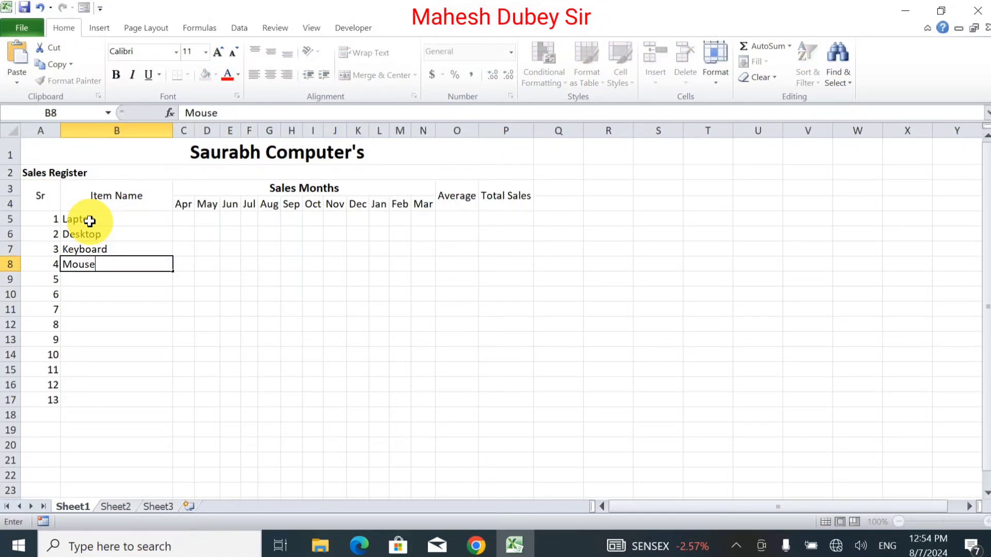
key(Return)
- Enter the item names SMPS, RAM, Mother Board and Processor in B9:B12
text(SMPS)
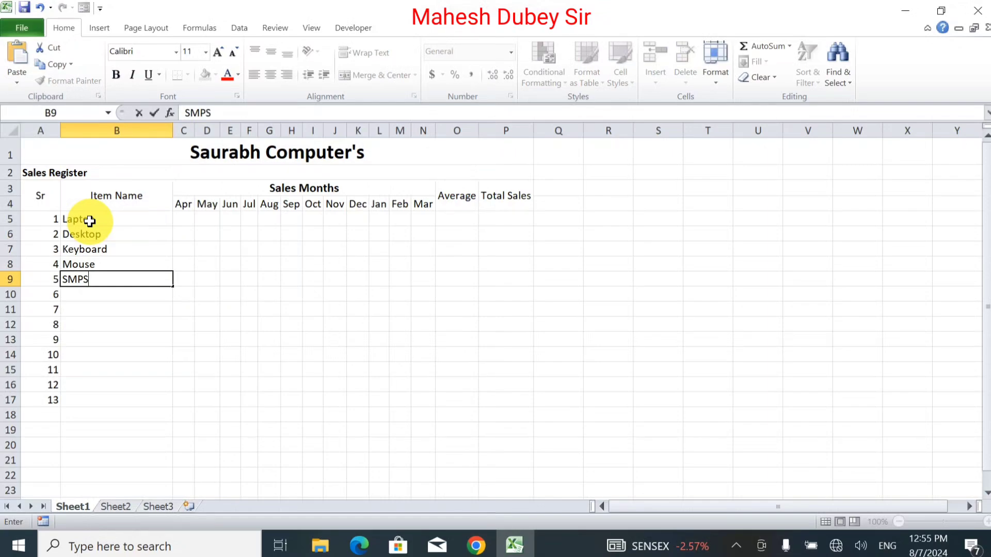
key(Return)
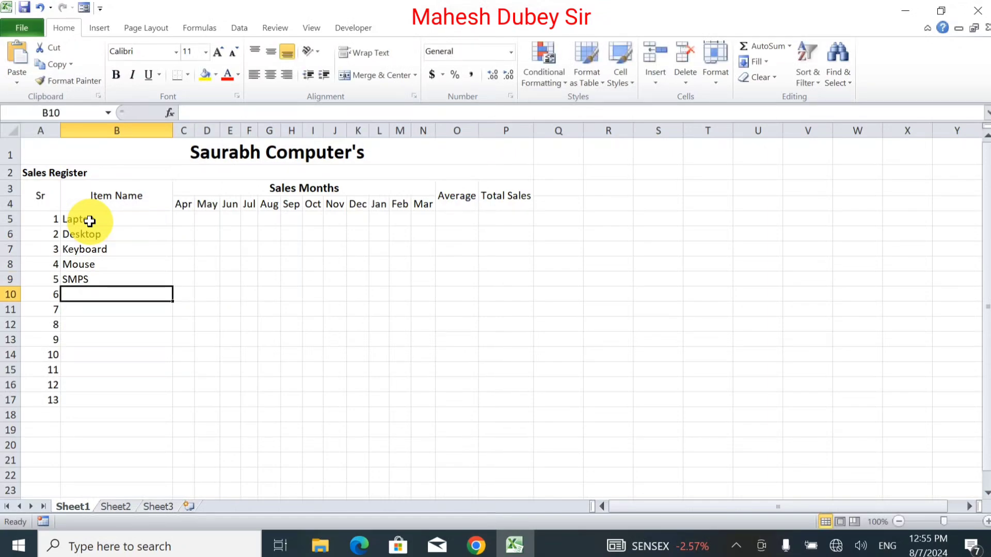
text(RAM)
key(Return)
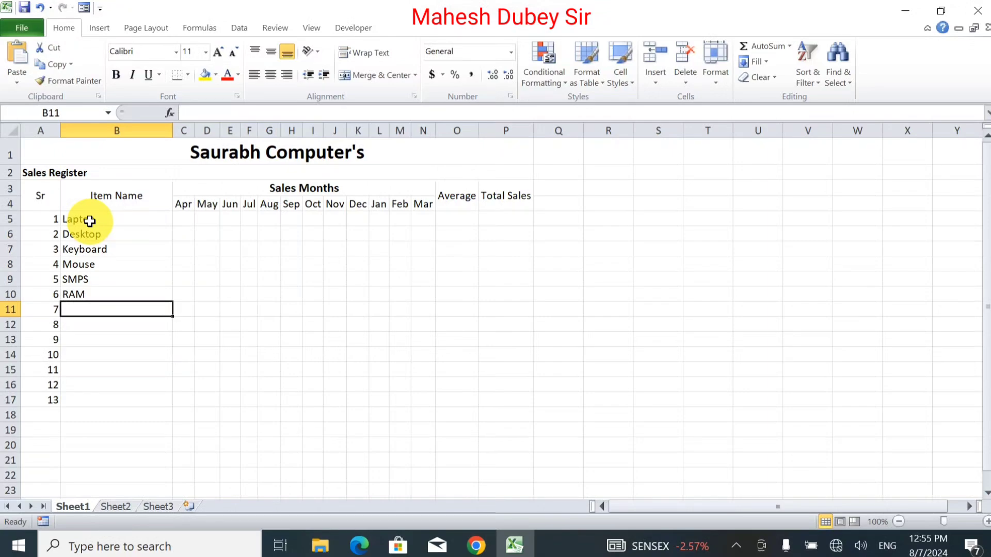
text(Mother)
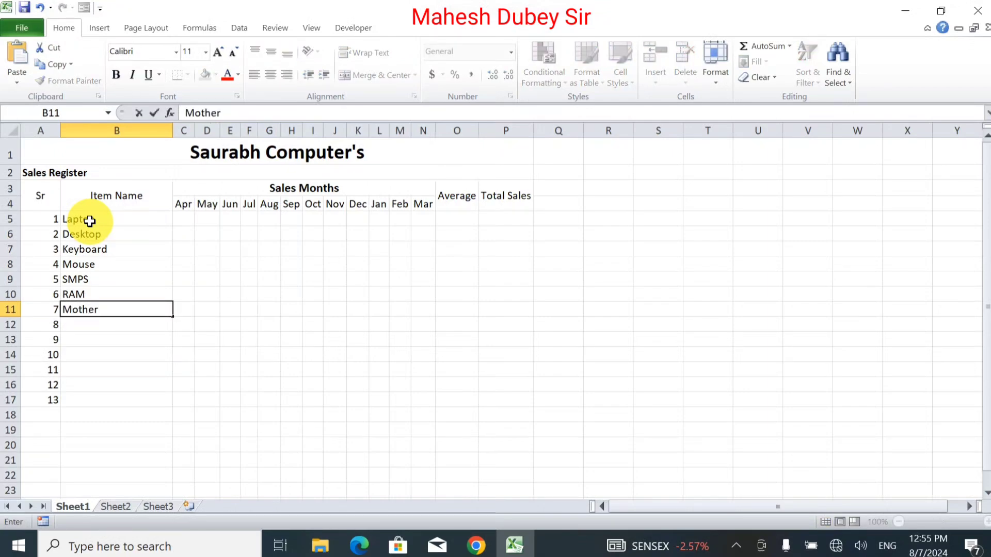
text( Board)
key(Return)
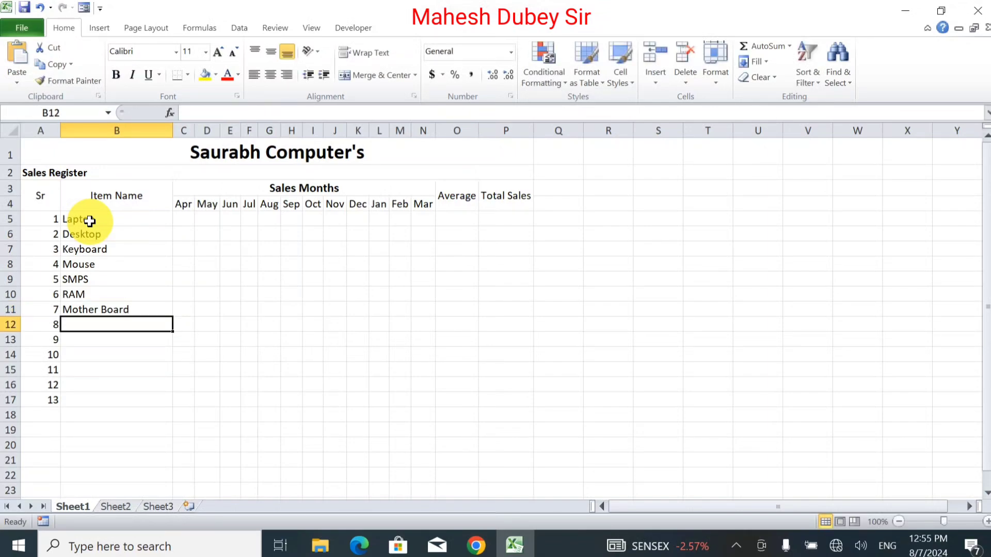
text(Pro)
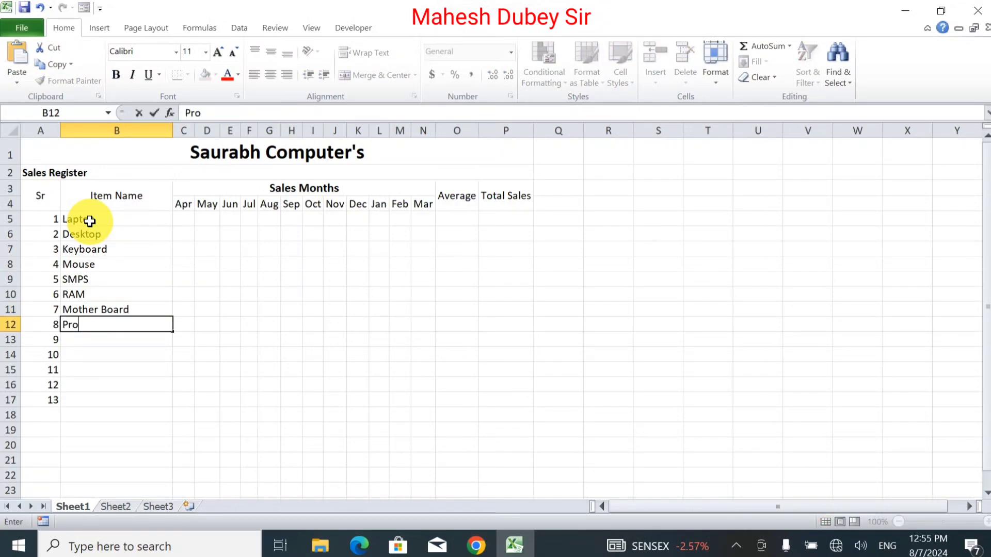
text(cessor)
key(Return)
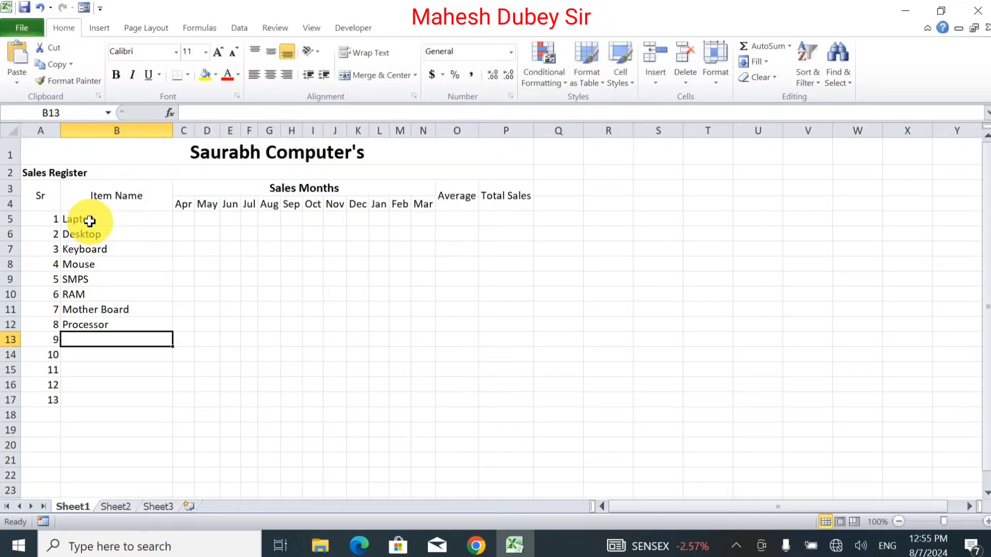
- Enter the item names Printer, Scanner and Speeker in B13:B15
text(Pri)
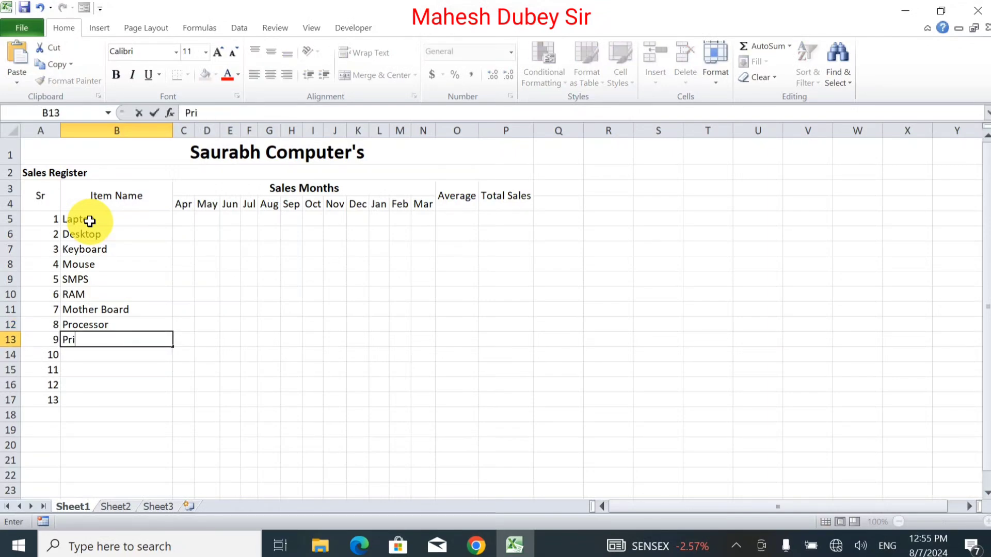
text(nter)
key(Return)
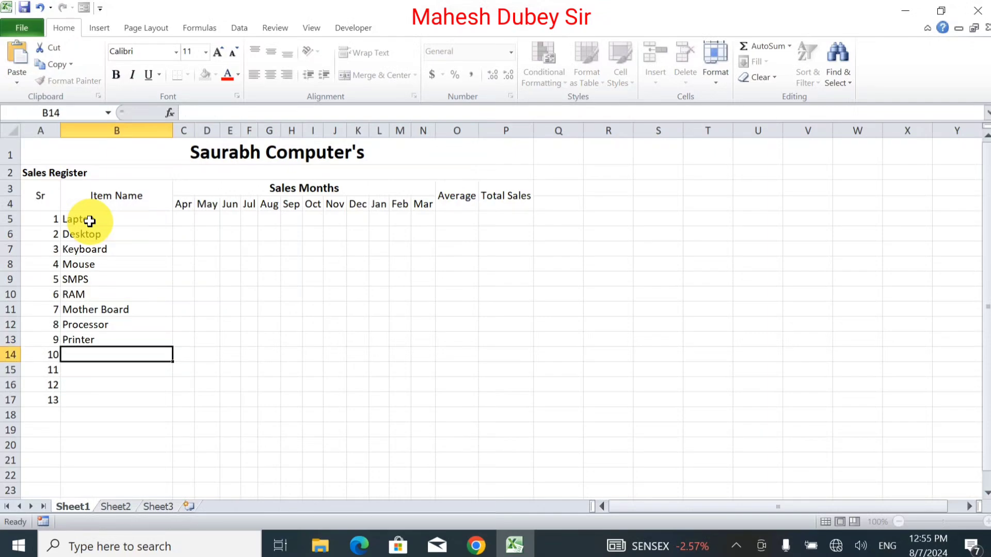
text(Scanner)
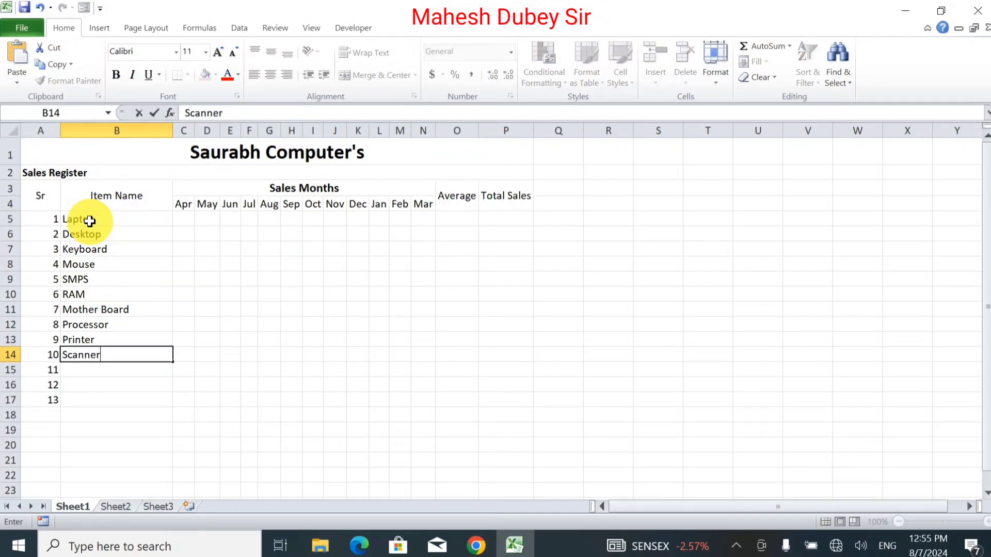
key(Return)
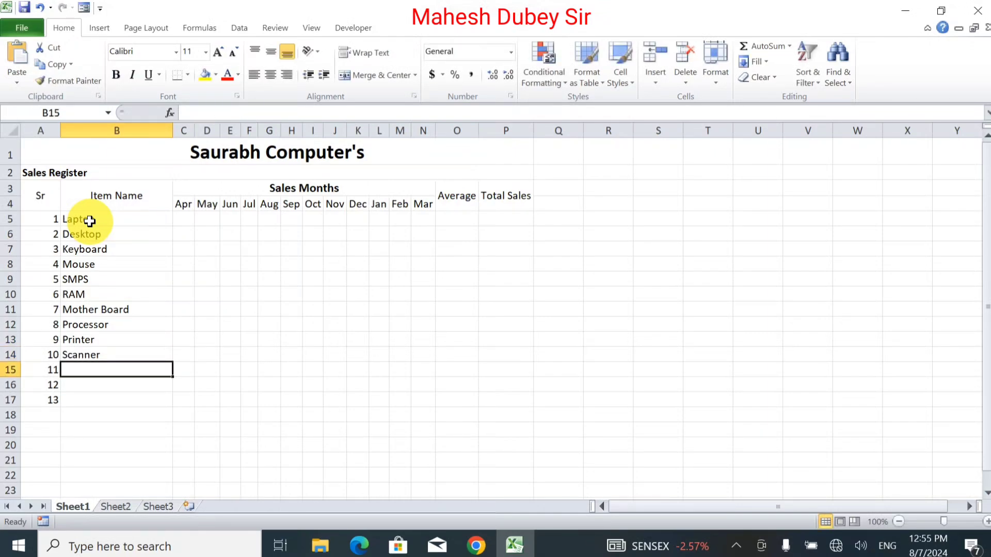
text(Speeke)
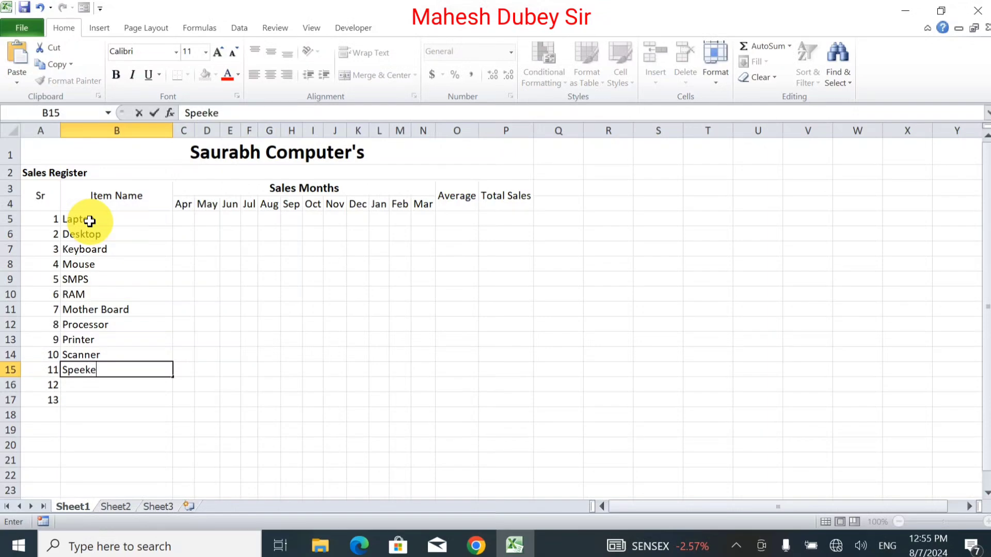
text(r)
key(Return)
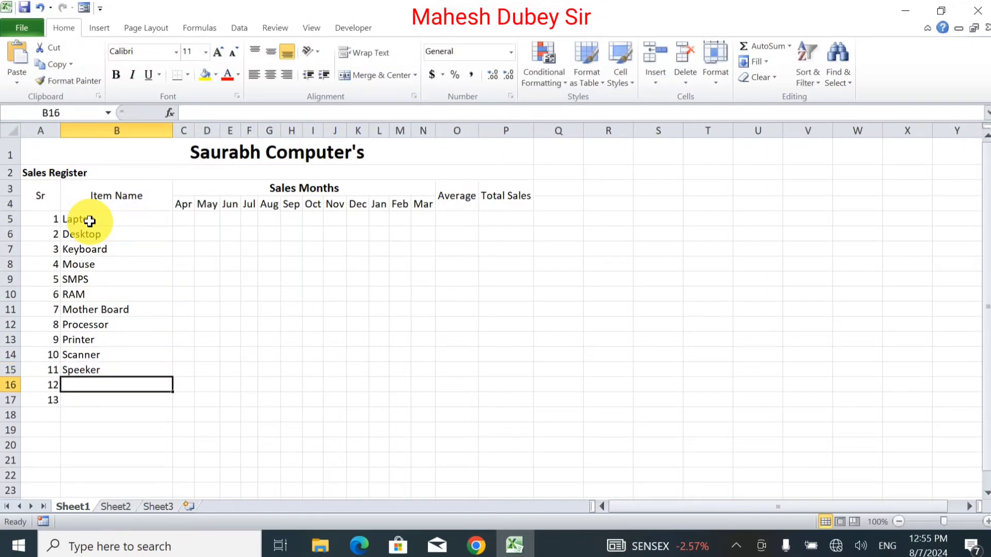
text(K)
key(BackSpace)
text(Cab)
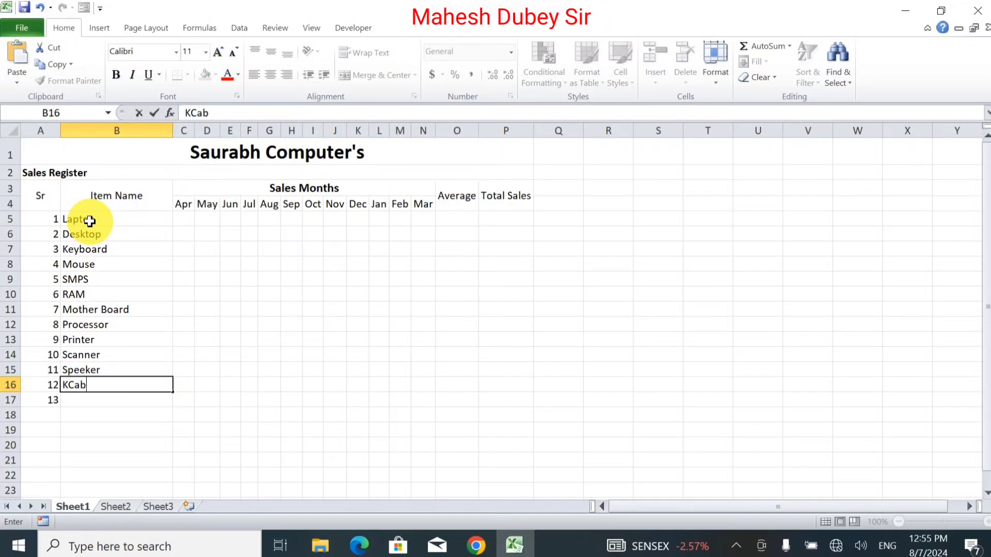
text(le)
key(Return)
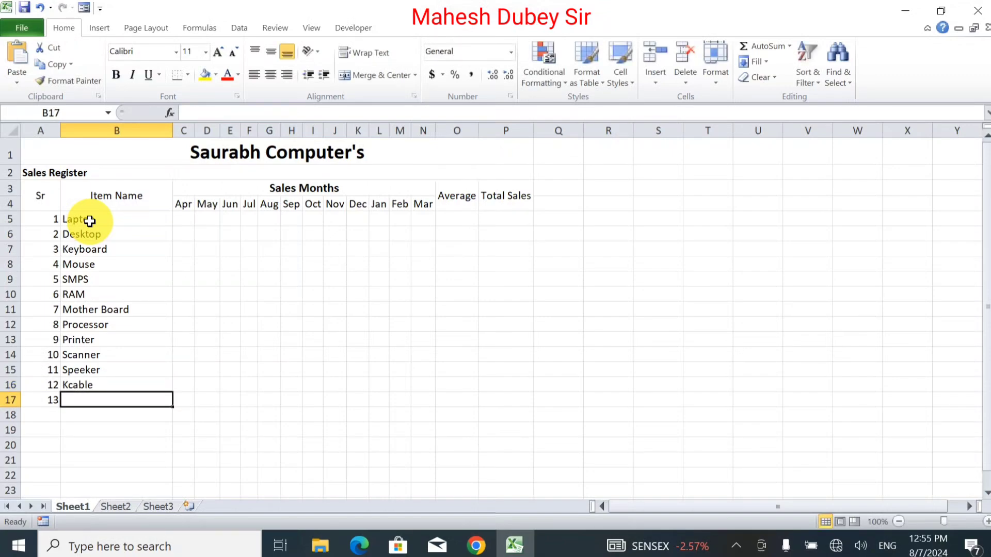
- Enter the item name Cable in B16 and Camera in B17
key(Up)
text(Ca)
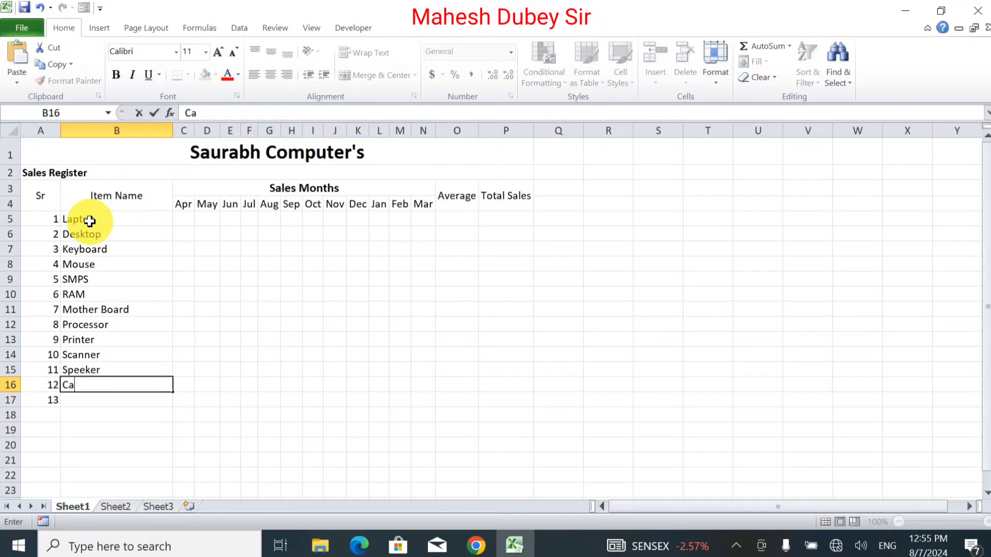
text(ble)
key(Return)
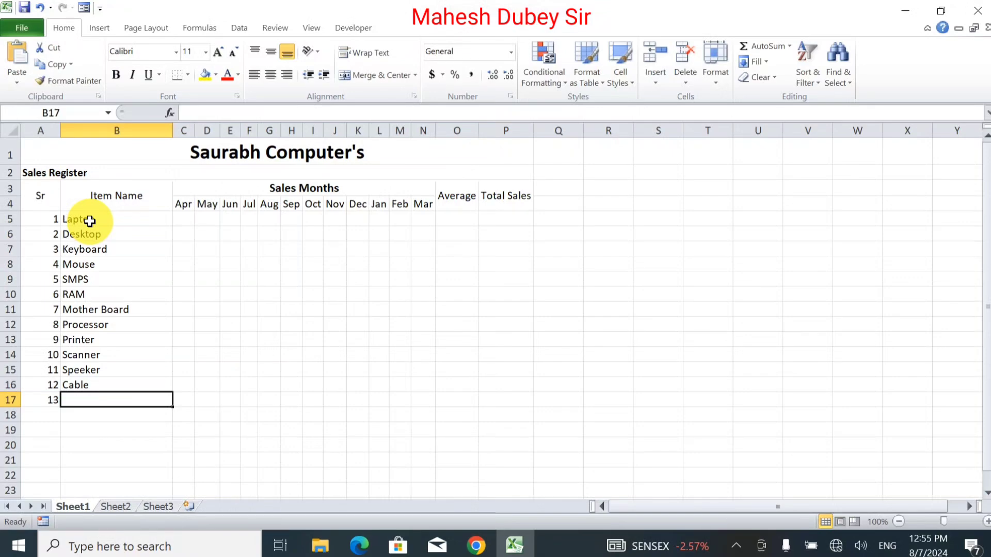
text(Camera)
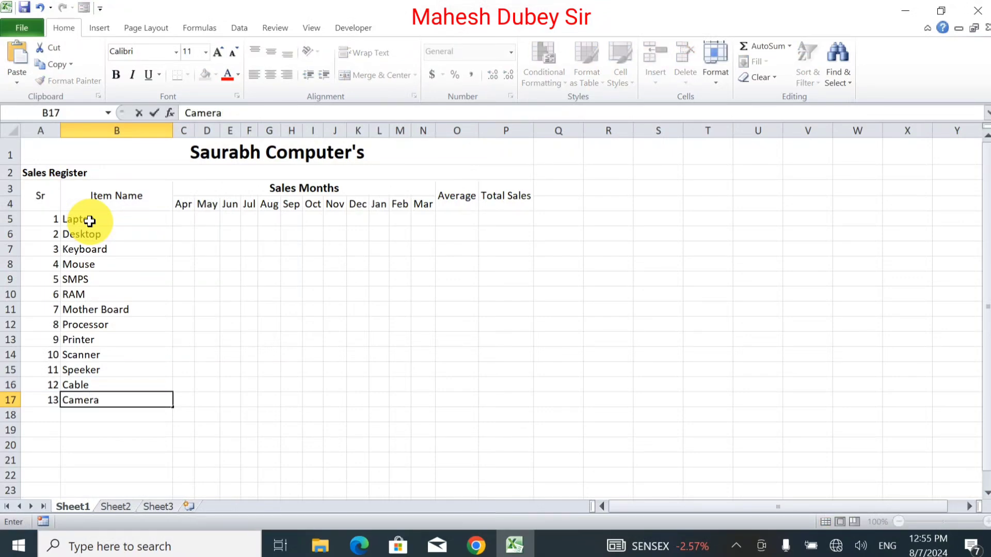
- Enter the Laptop sales for Apr, May and Jun as 10, 12 and 15 in C5:E5
click(184, 216)
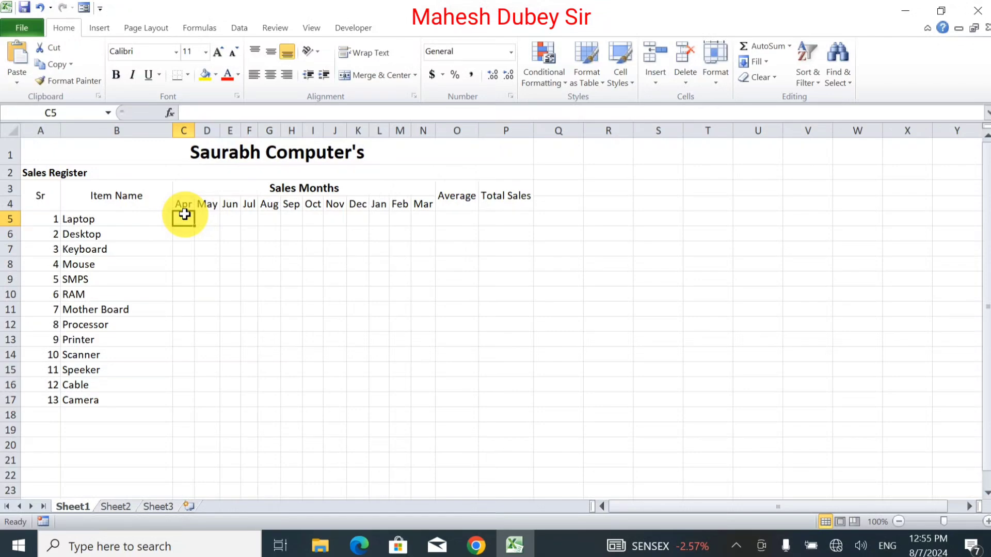
text(10)
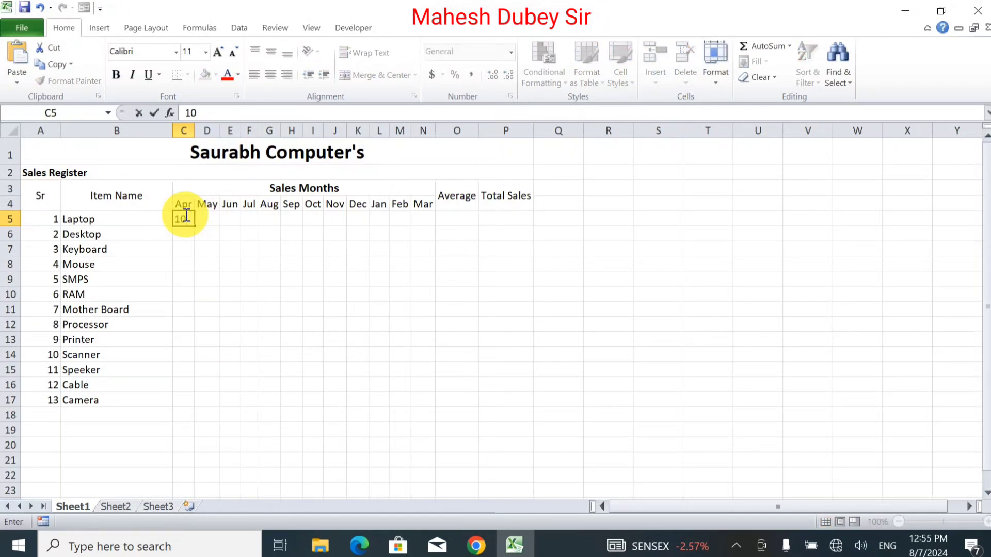
key(Tab)
text(12)
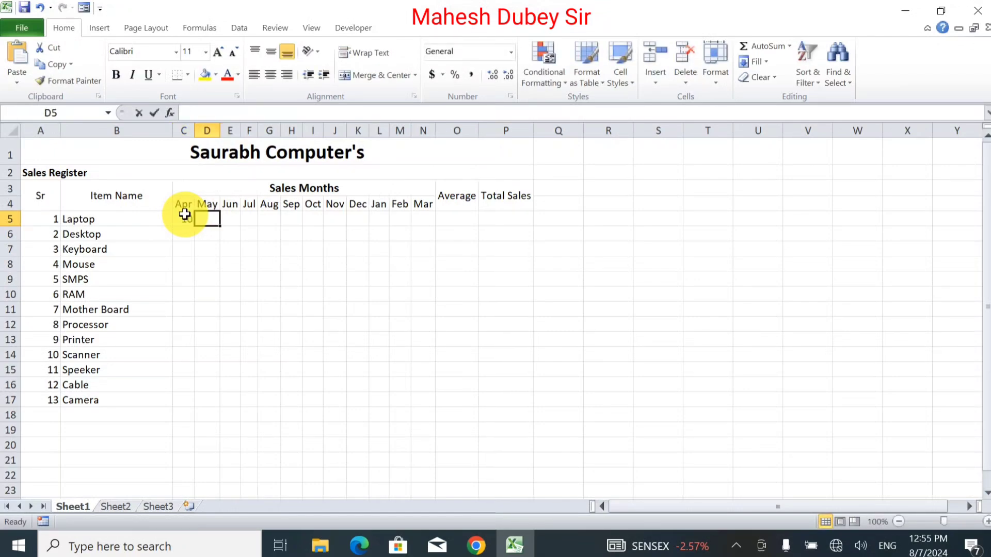
key(Tab)
text(15)
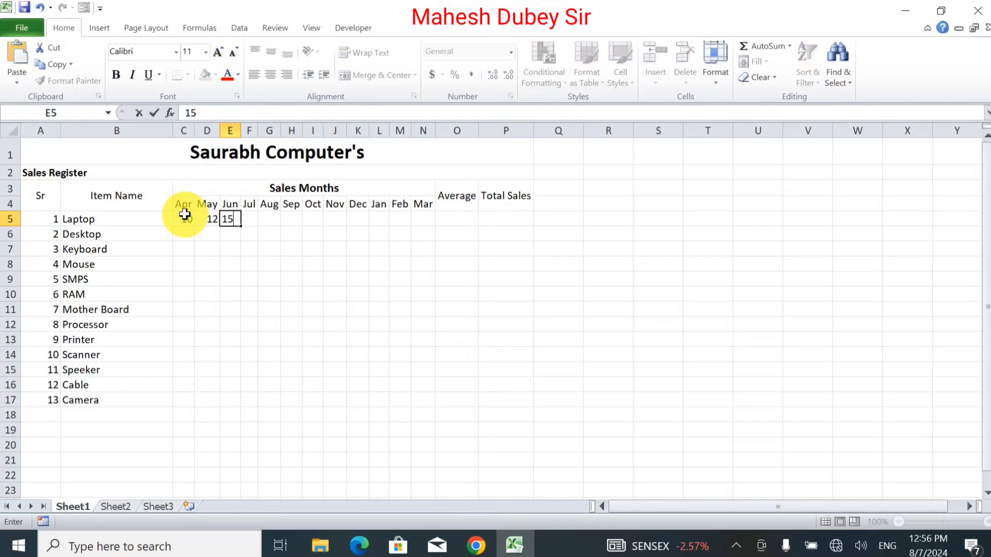
key(Tab)
- Enter the Laptop sales for Jul, Aug and Sep as 17, 20 and 22 in F5:H5
text(17)
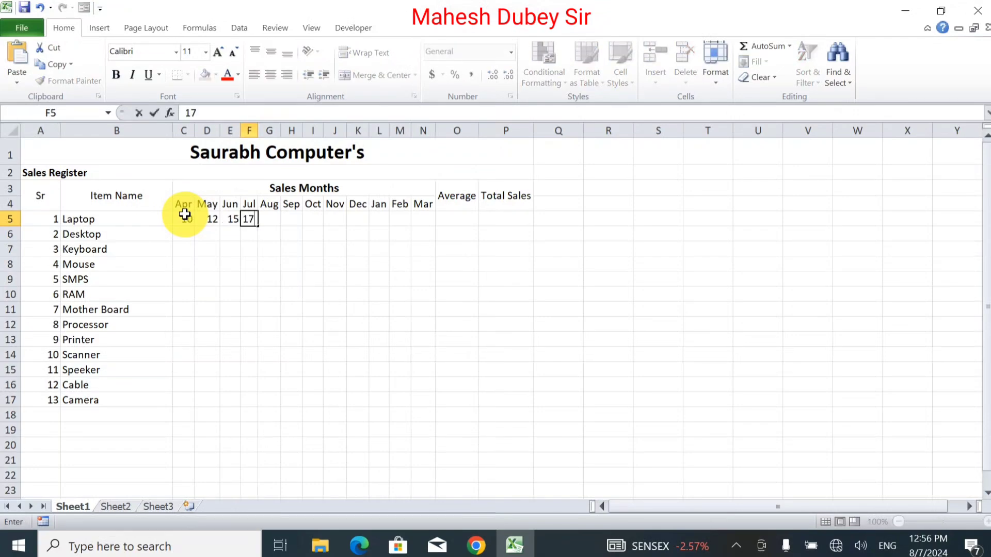
key(Tab)
text(20)
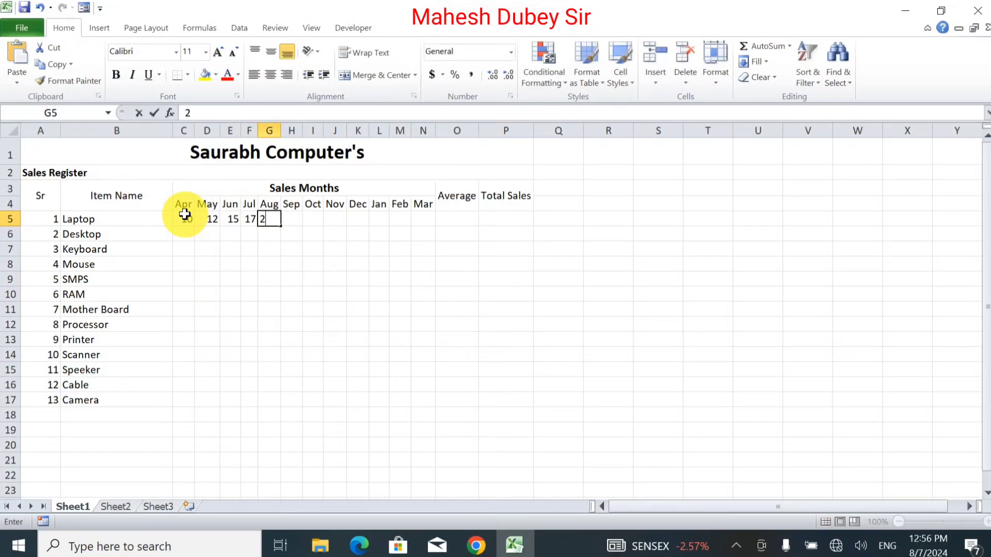
key(Tab)
text(22)
key(Tab)
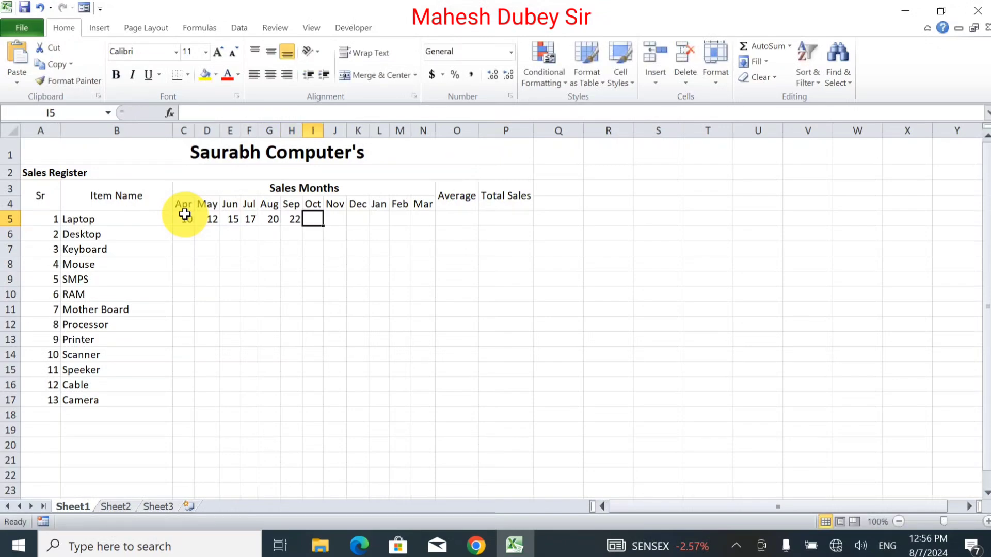
- Enter the Laptop sales for Oct, Nov and Dec as 25, 11 and 10 in I5:K5
text(25)
key(Tab)
text(11)
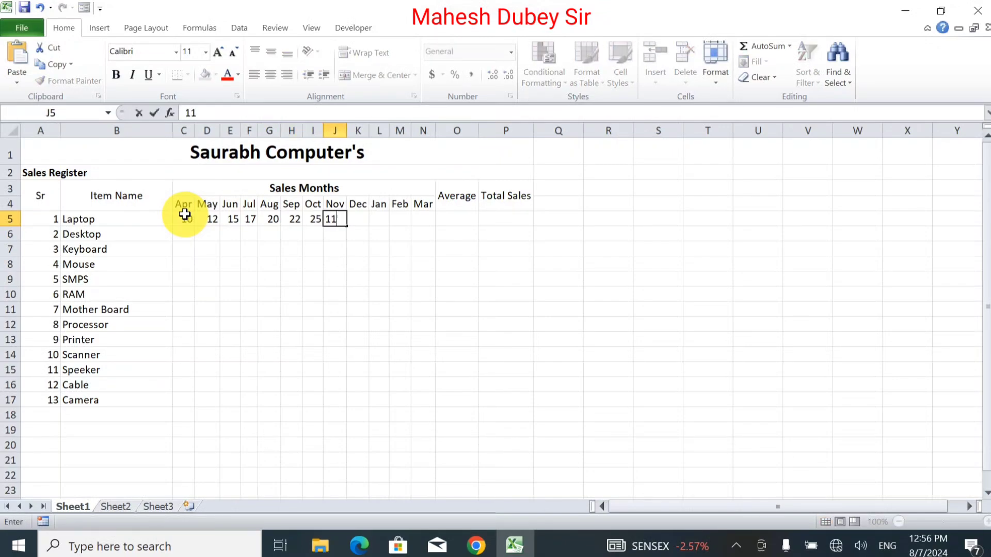
key(Tab)
text(1)
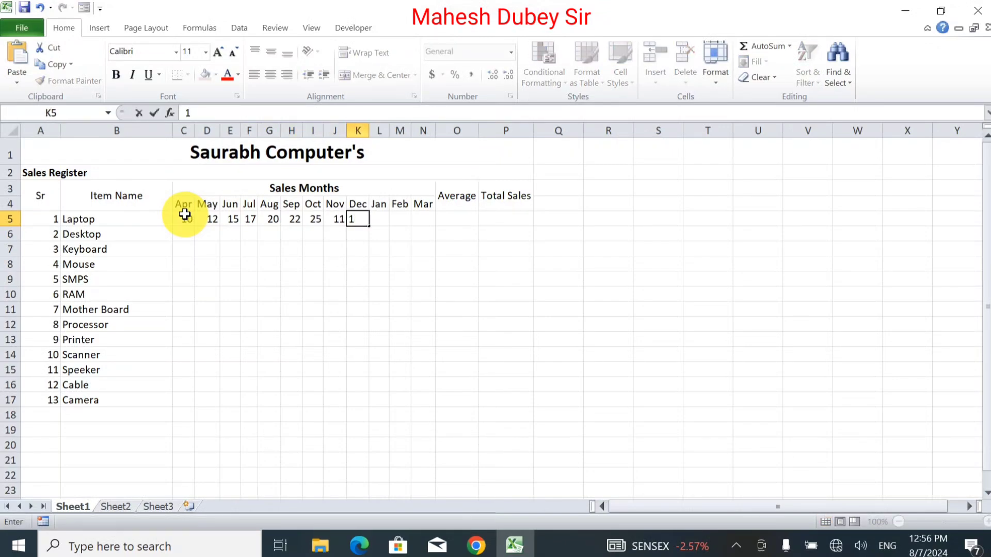
text(0)
key(Tab)
- Enter the Laptop sales for Jan, Feb and Mar as 8, 9 and 12 in L5:N5
text(8)
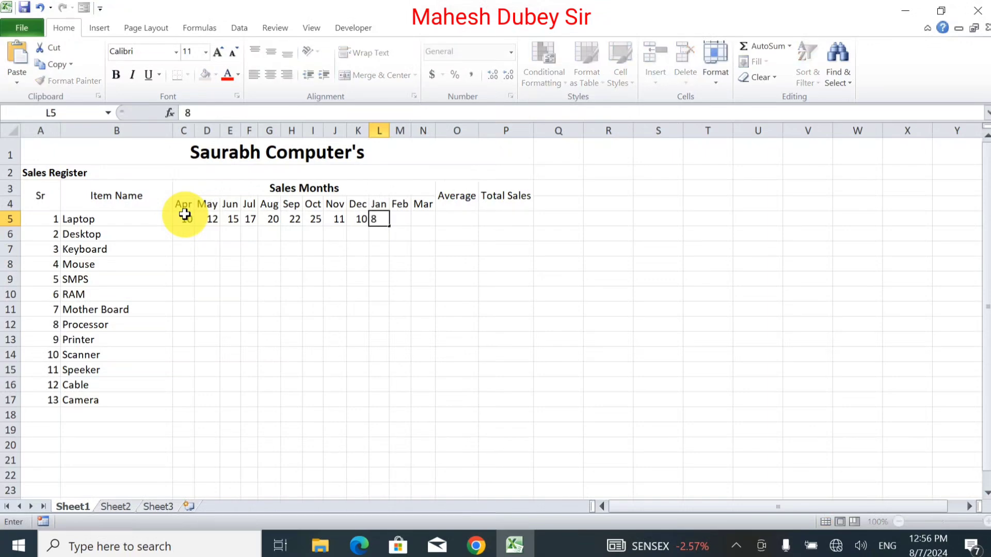
key(Tab)
text(9)
key(Tab)
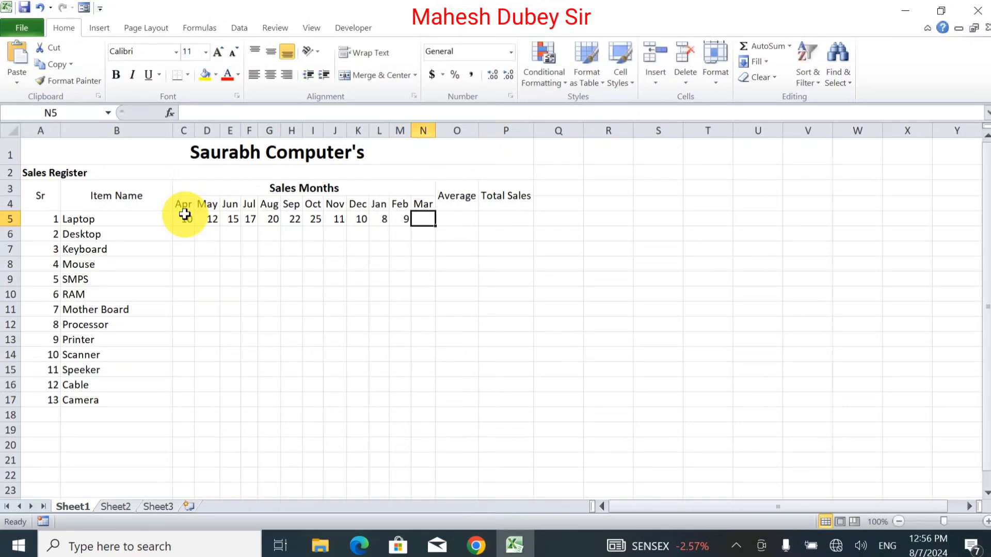
text(1)
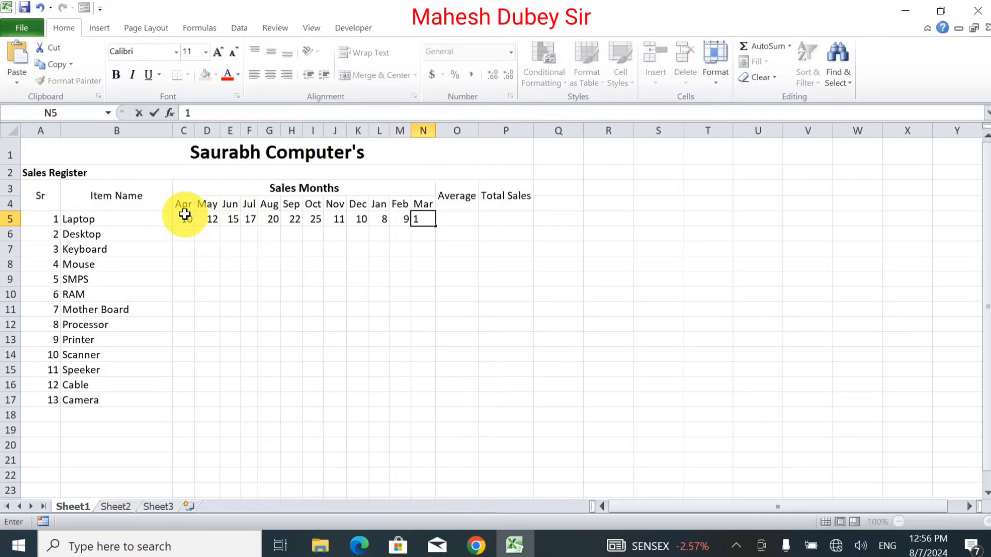
text(2)
key(Return)
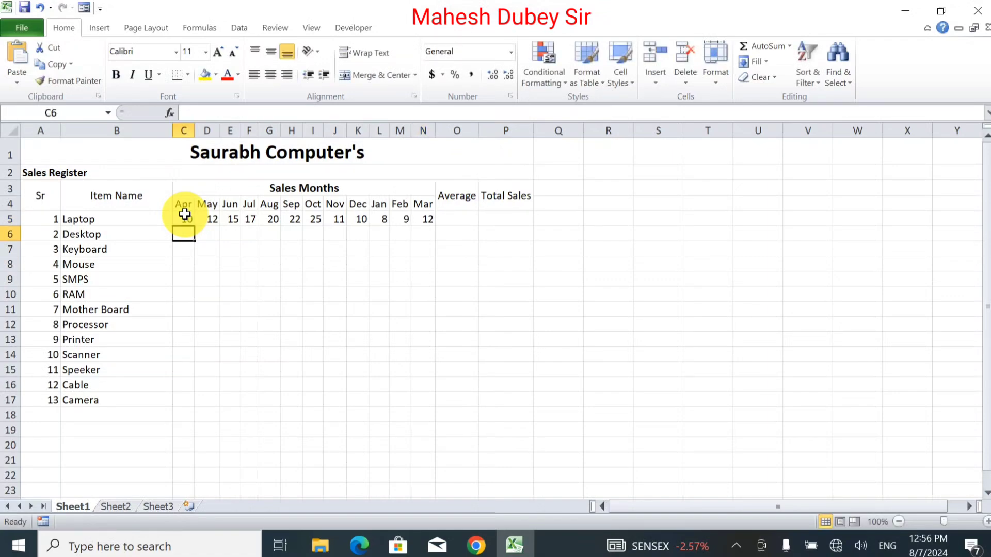
- Enter the Desktop sales for Apr, May and Jun as 15, 19 and 22 in C6:E6
text(1)
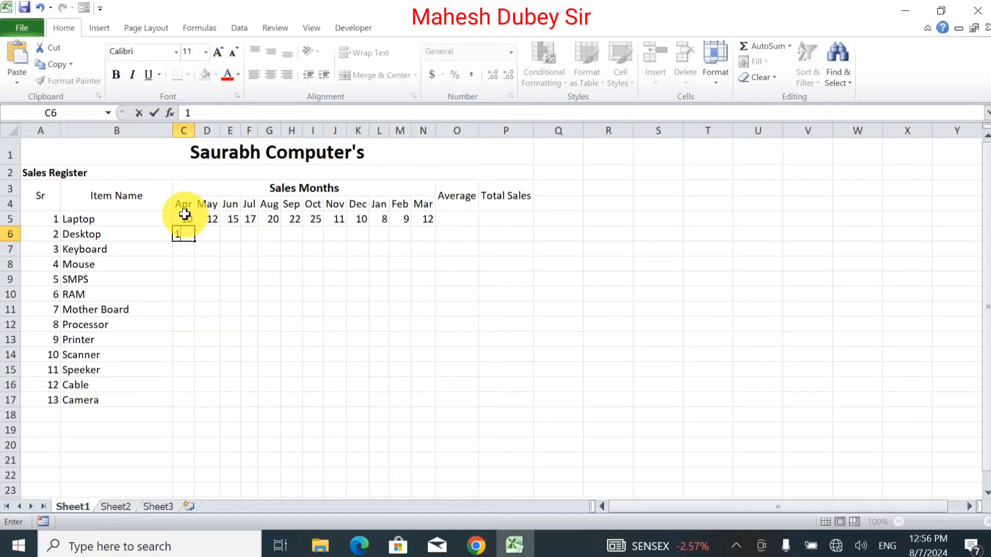
text(5)
key(Tab)
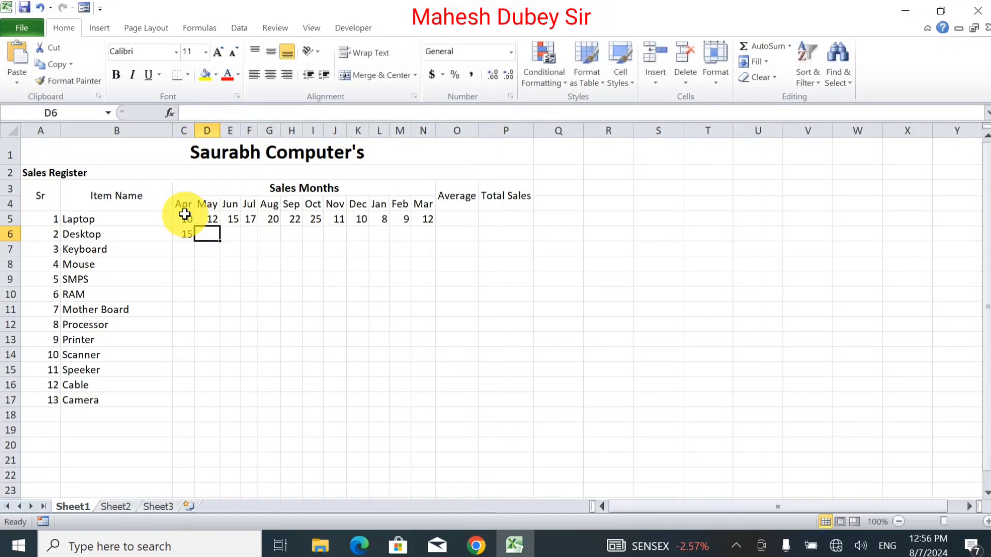
text(19)
key(Tab)
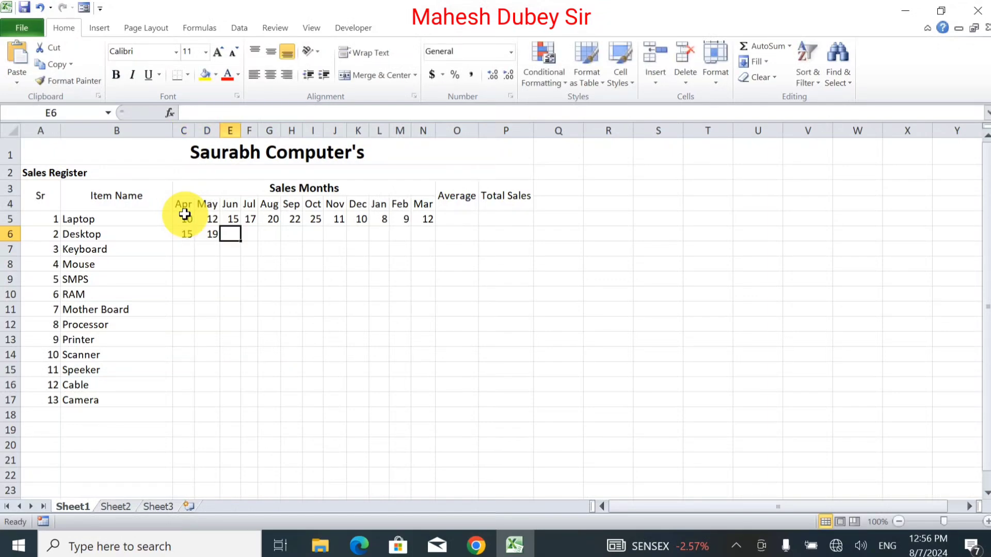
text(22)
key(Tab)
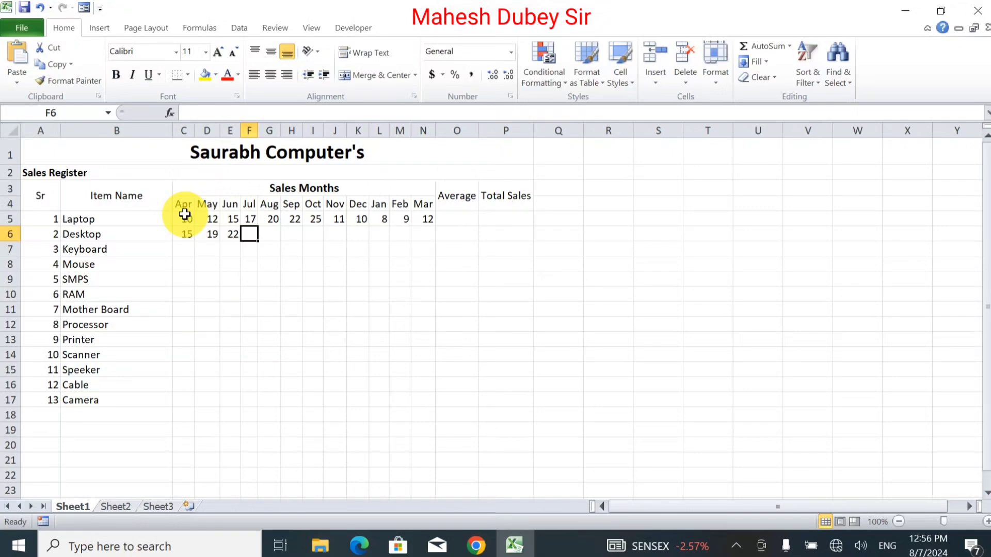
- Enter the Desktop sales for Jul, Aug and Sep as 25, 30 and 32 in F6:H6
text(25)
key(Tab)
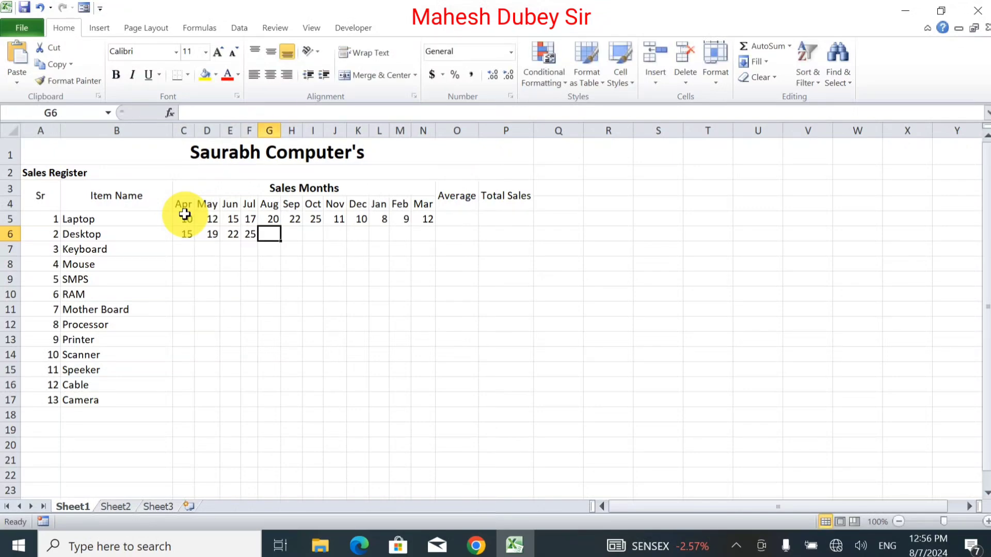
text(30)
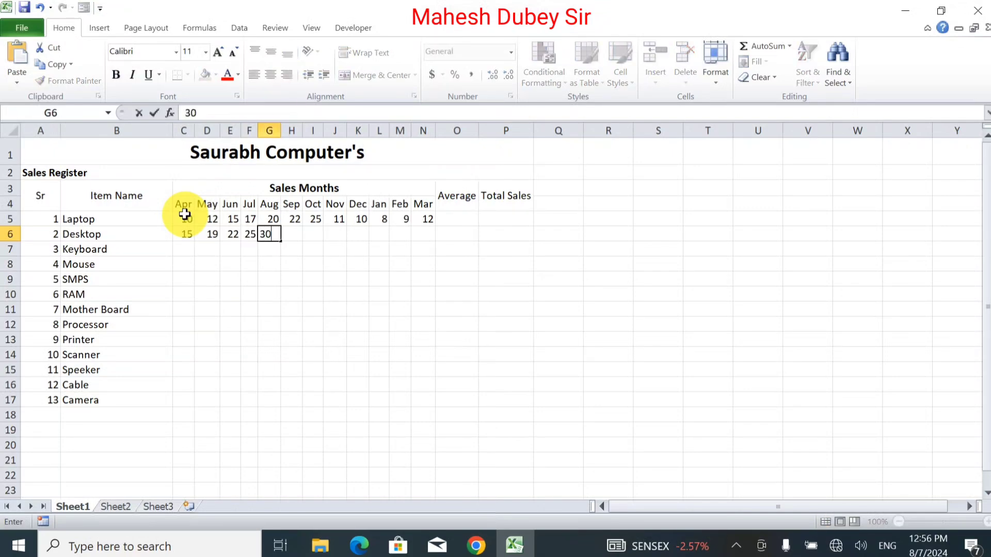
key(Tab)
text(32)
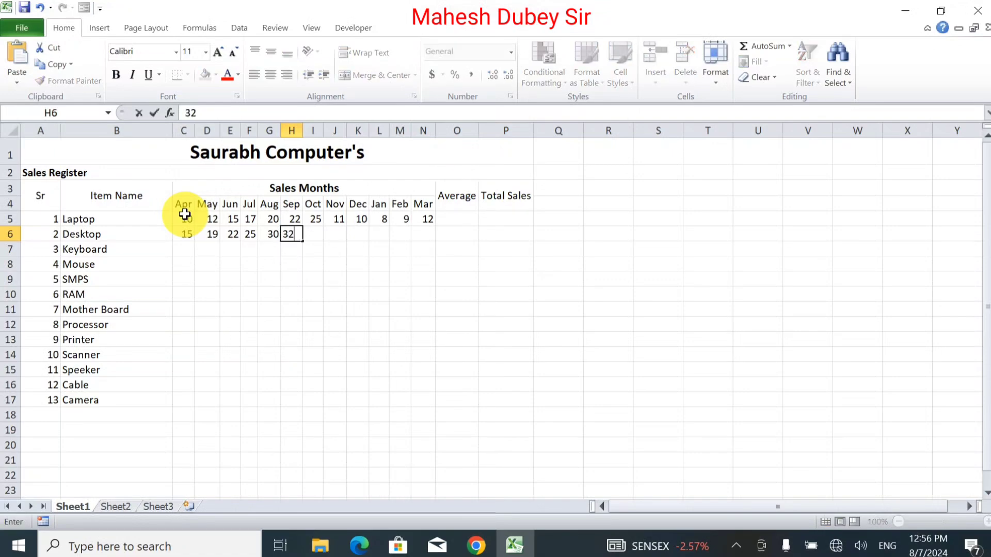
key(Tab)
- Enter the Desktop sales for Oct, Nov and Dec as 40, 51 and 25 in I6:K6
text(40)
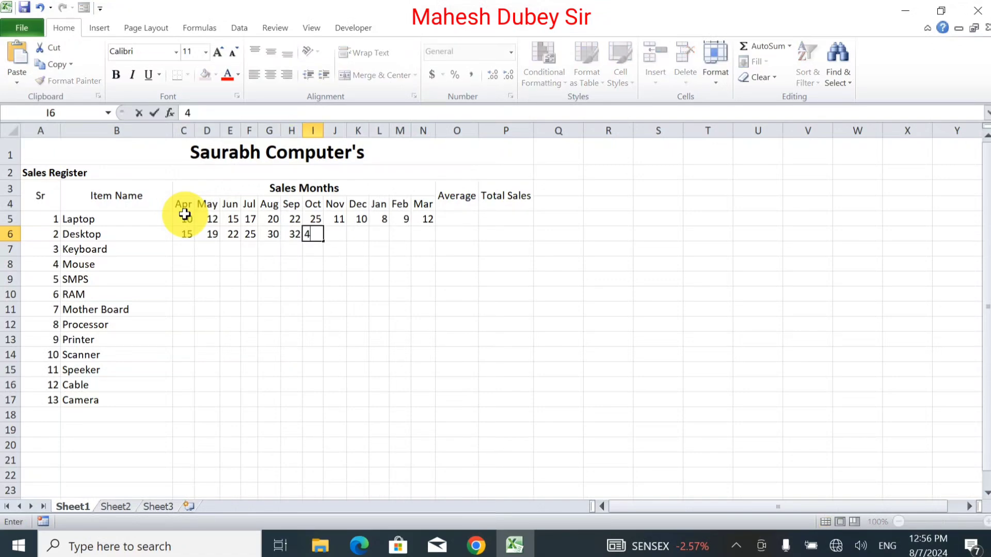
key(Tab)
text(5)
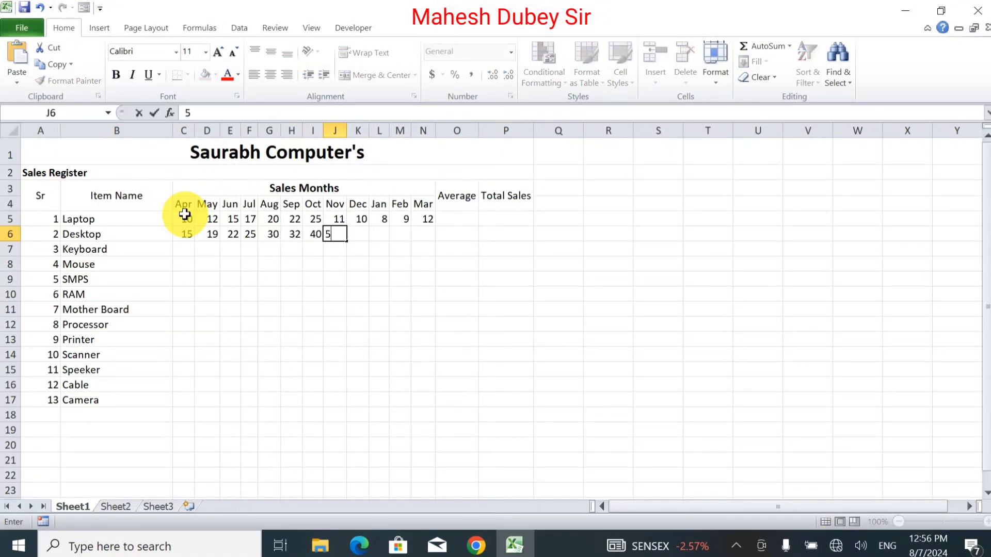
text(1)
key(Tab)
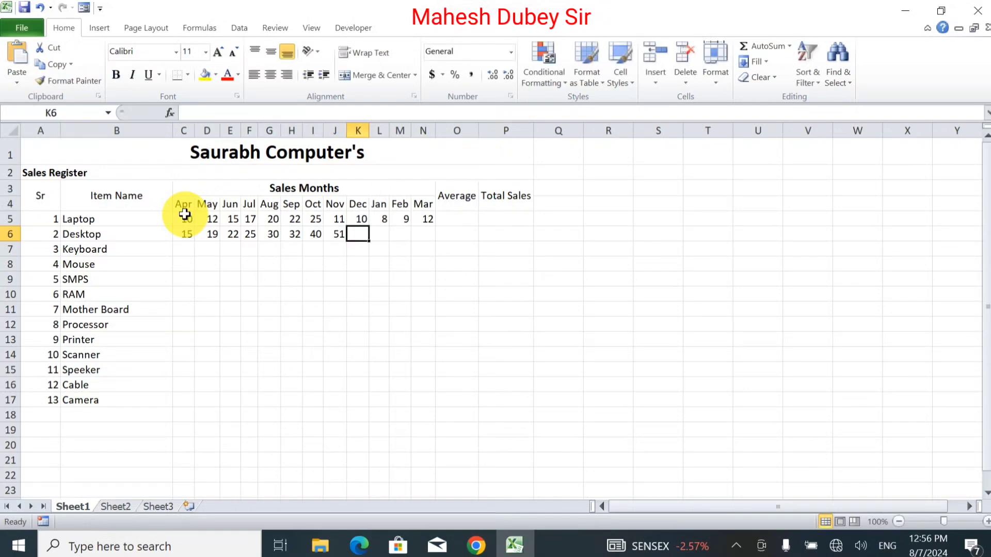
text(25)
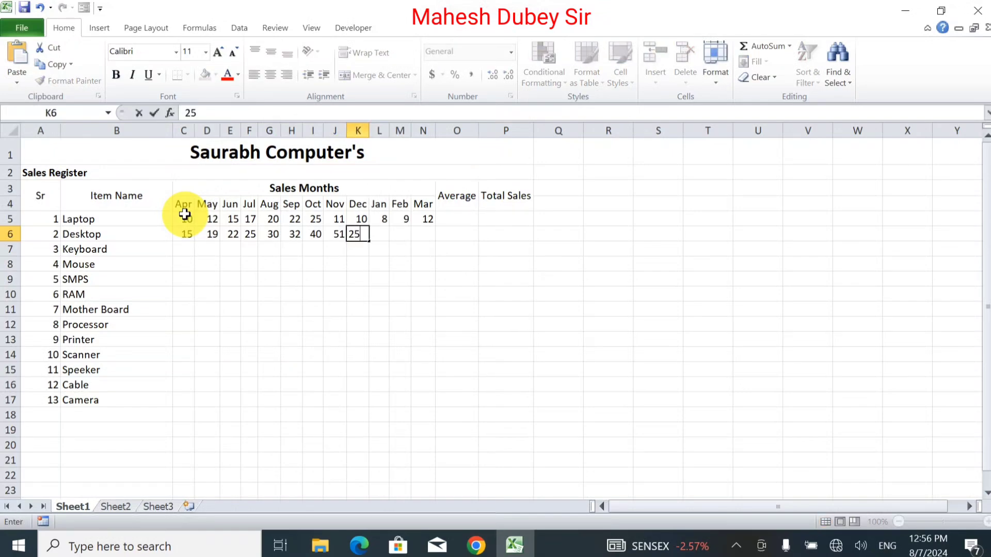
key(Tab)
- Enter the Desktop sales for Jan, Feb and Mar as 9, 10 and 20 in L6:N6
text(09)
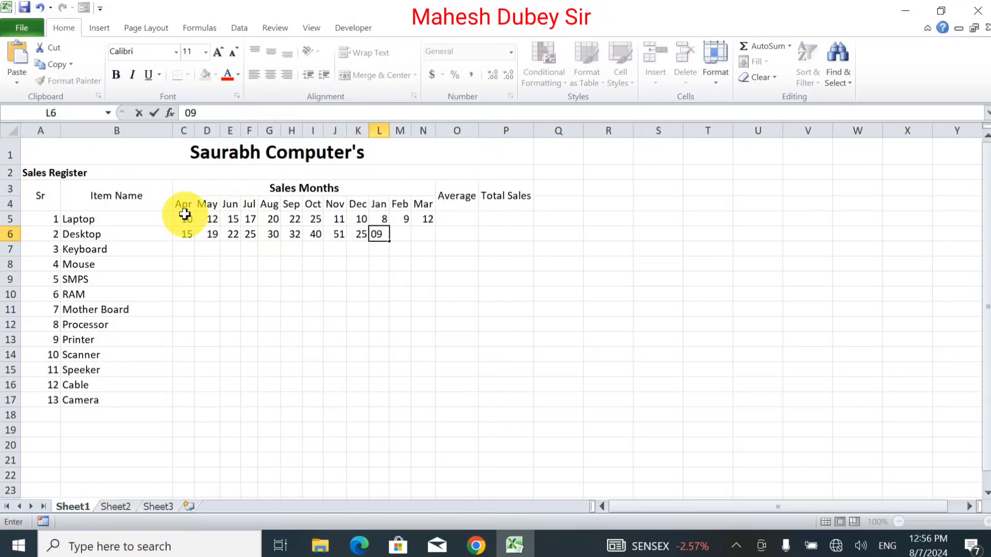
key(Tab)
text(10)
key(Tab)
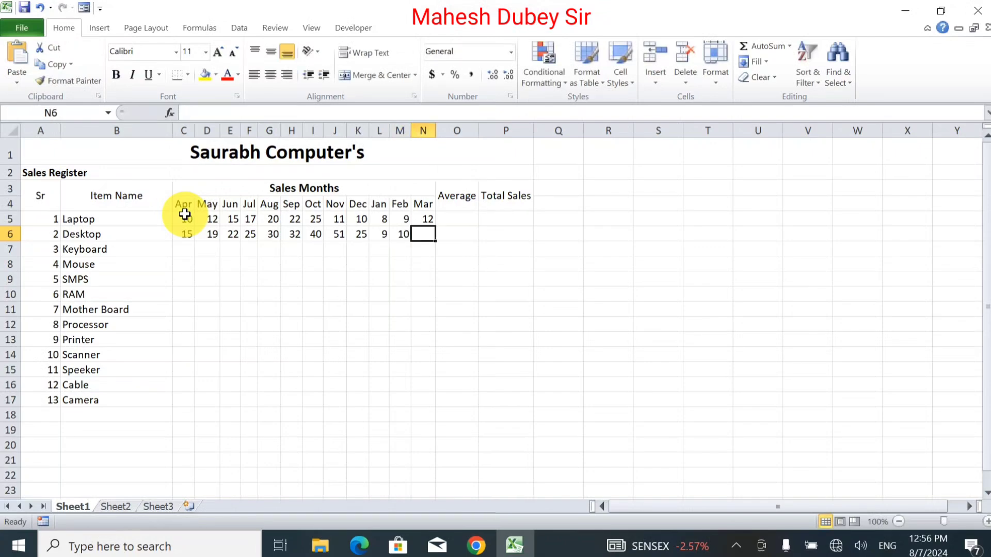
text(20)
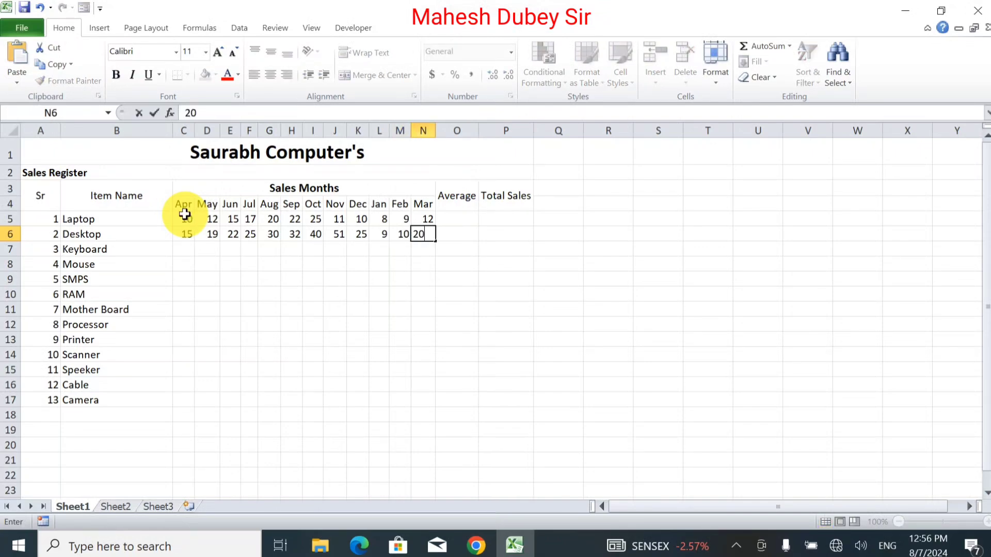
- Fill the Laptop and Desktop sales in C5:N6 down through row 17 as copied cells instead of a series
drag(187, 219, 425, 409)
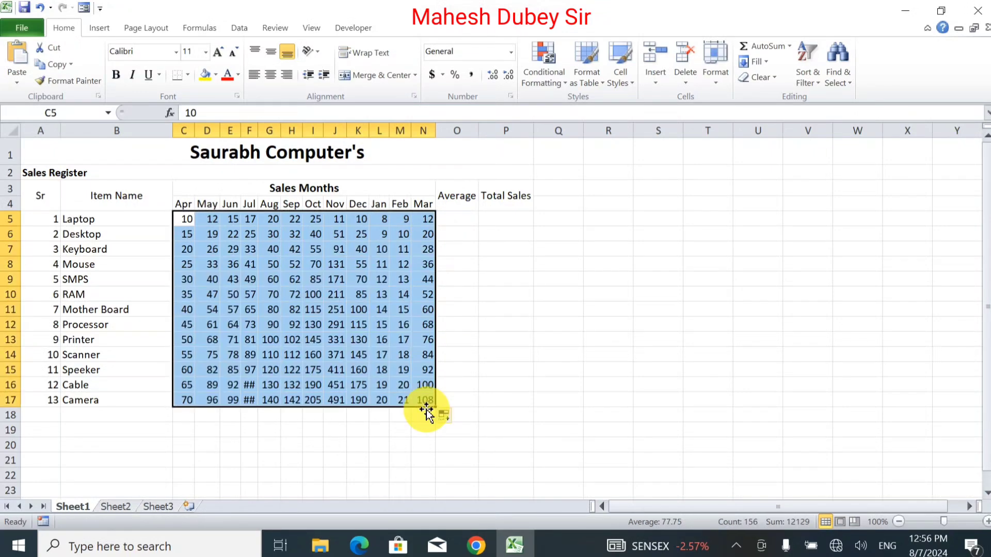
click(451, 419)
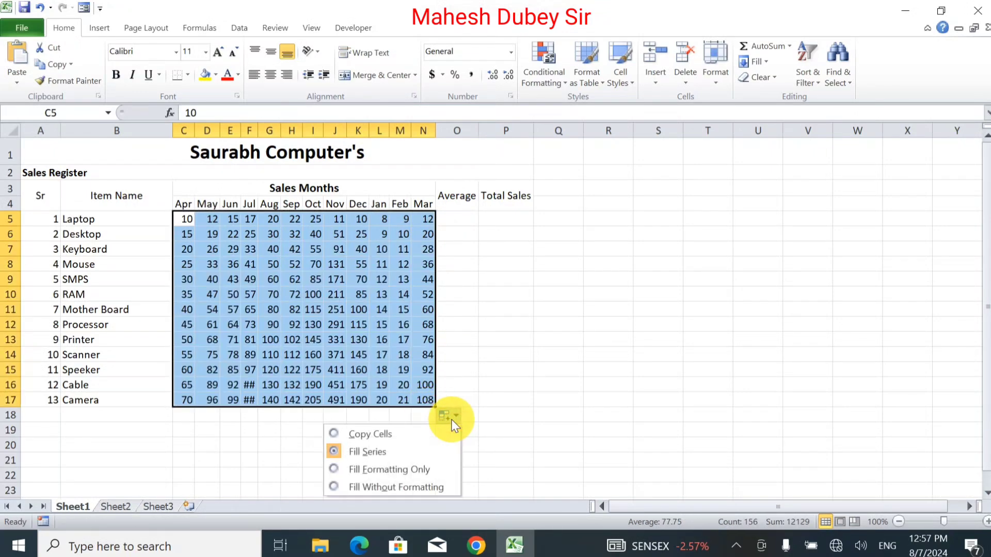
click(399, 438)
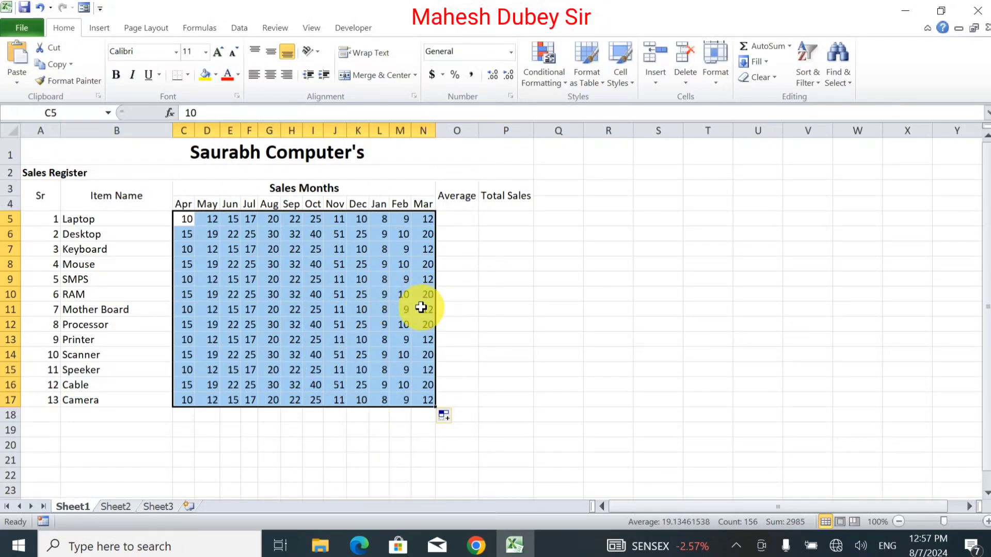
- Enter the formula =averag(C5:N5) in O5 for the Laptop's average over the Apr to Mar sales
click(467, 218)
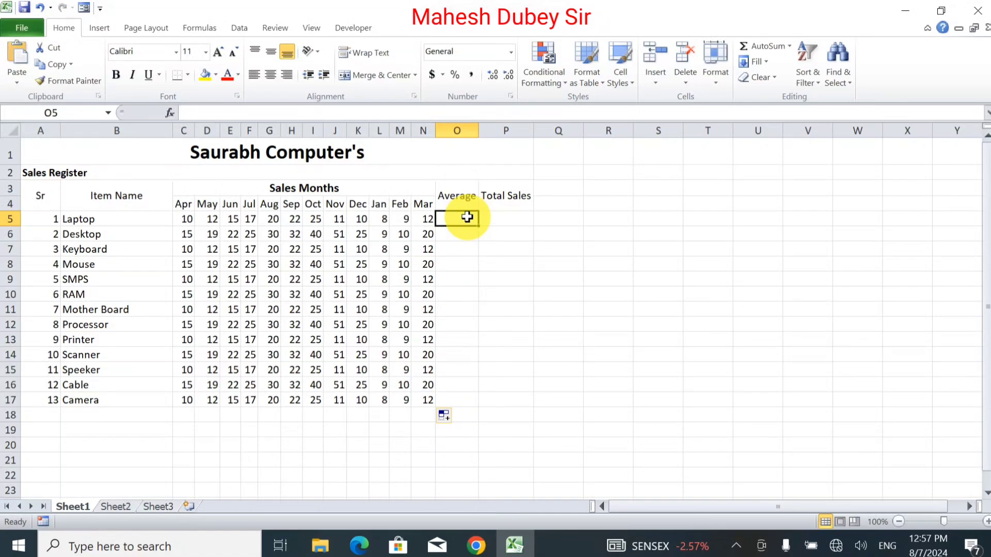
text(=)
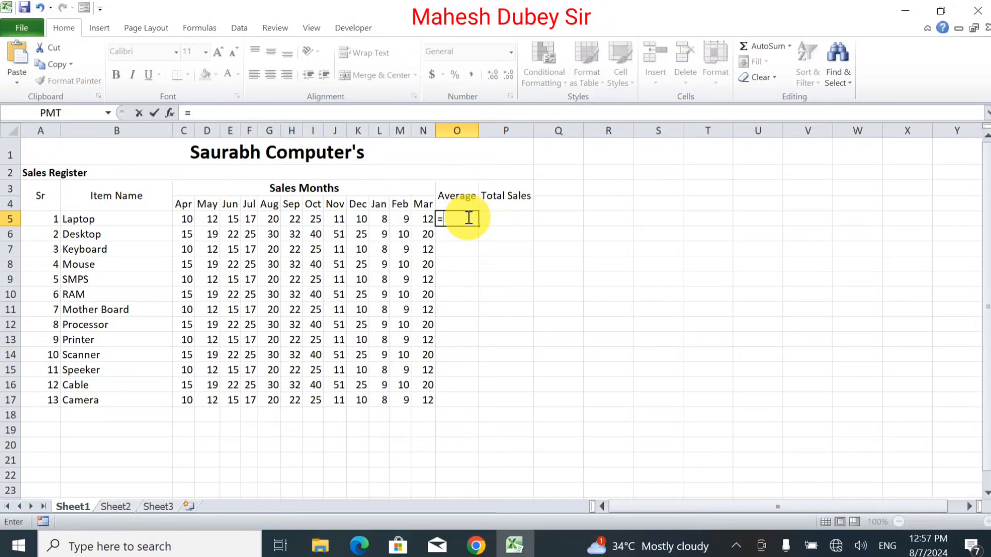
text(av)
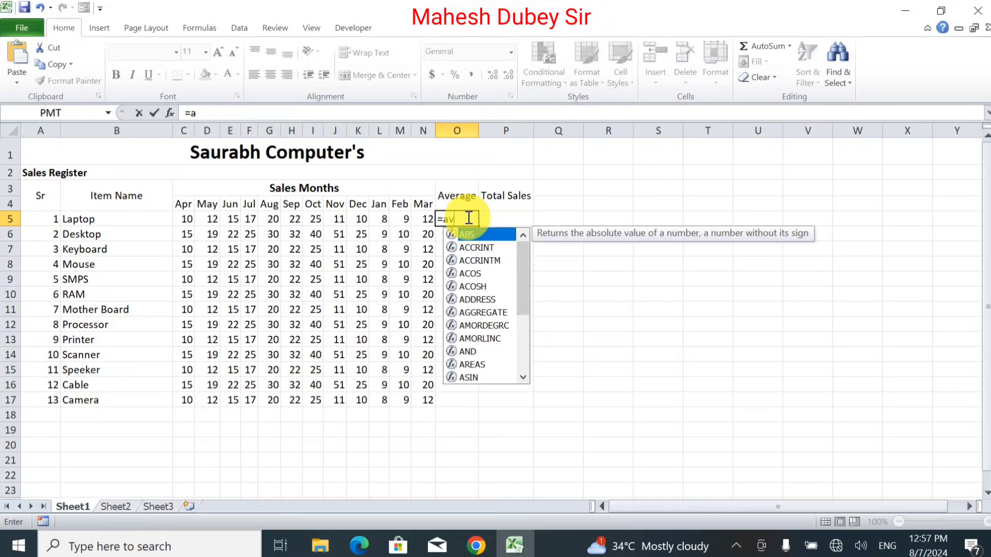
text(erag)
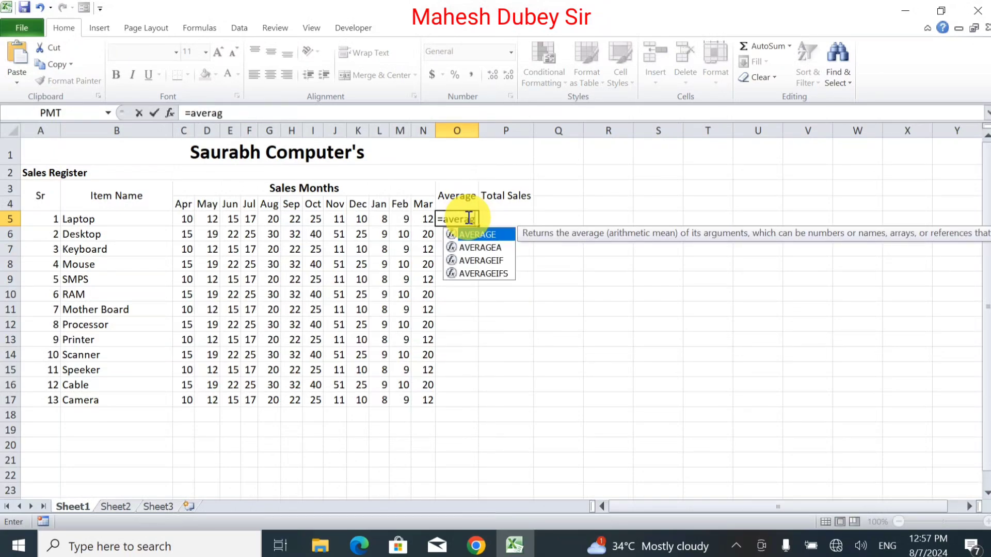
text(()
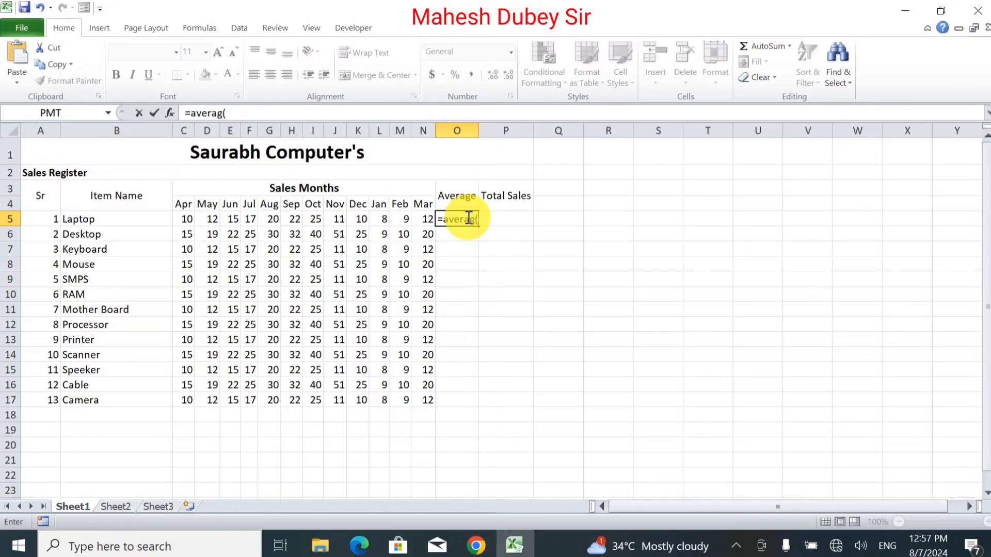
click(182, 218)
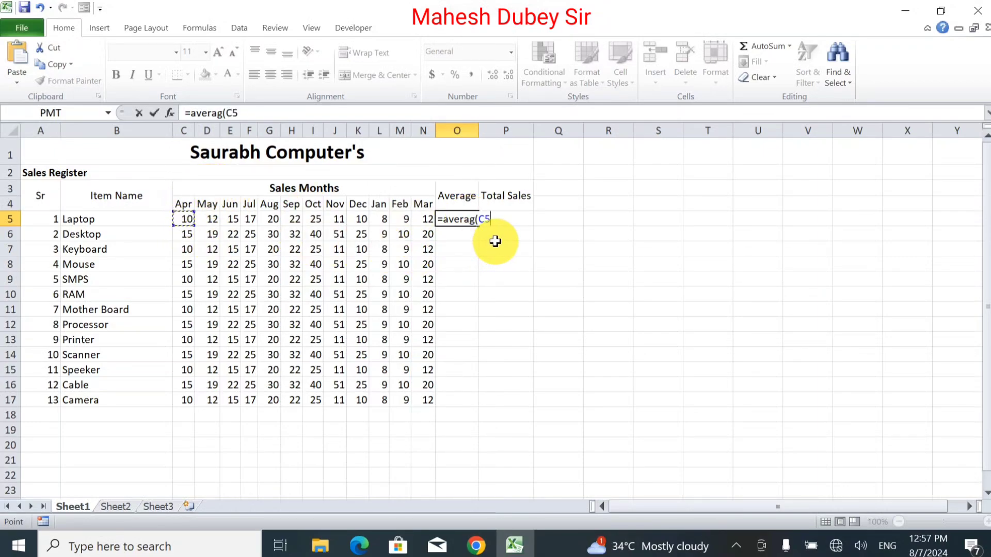
key(F8)
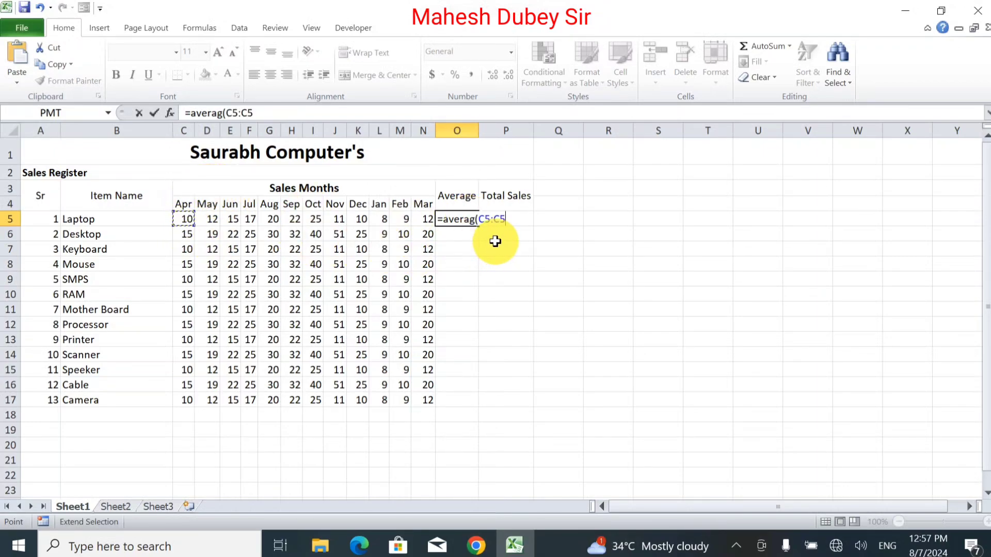
click(429, 222)
text())
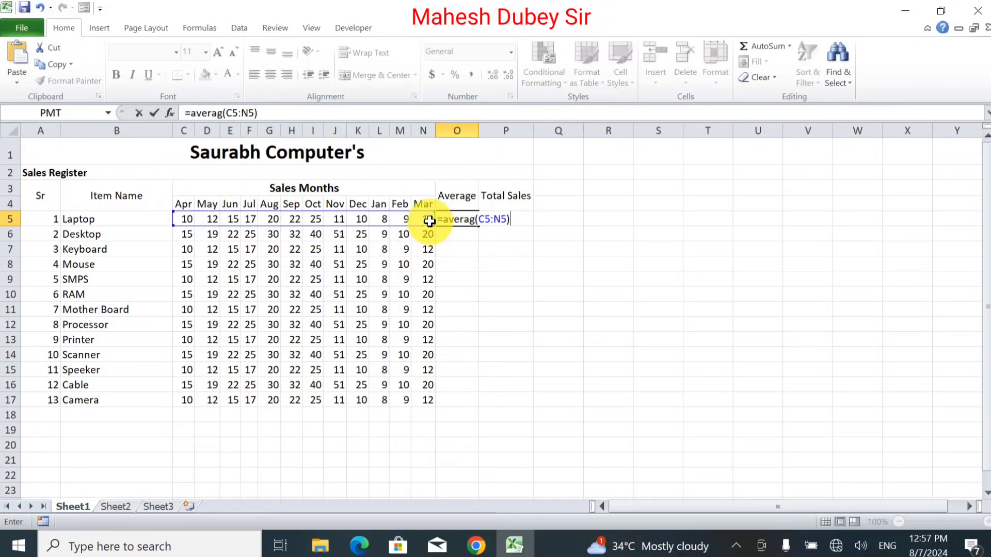
key(Return)
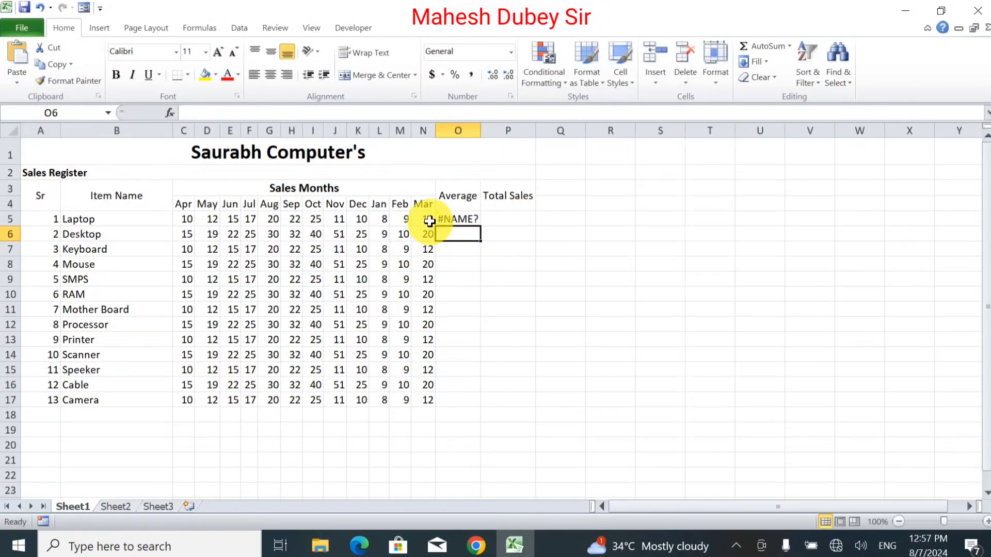
- Correct the misspelled function name in O5 so the formula reads =average(C5:N5)
click(485, 224)
click(469, 223)
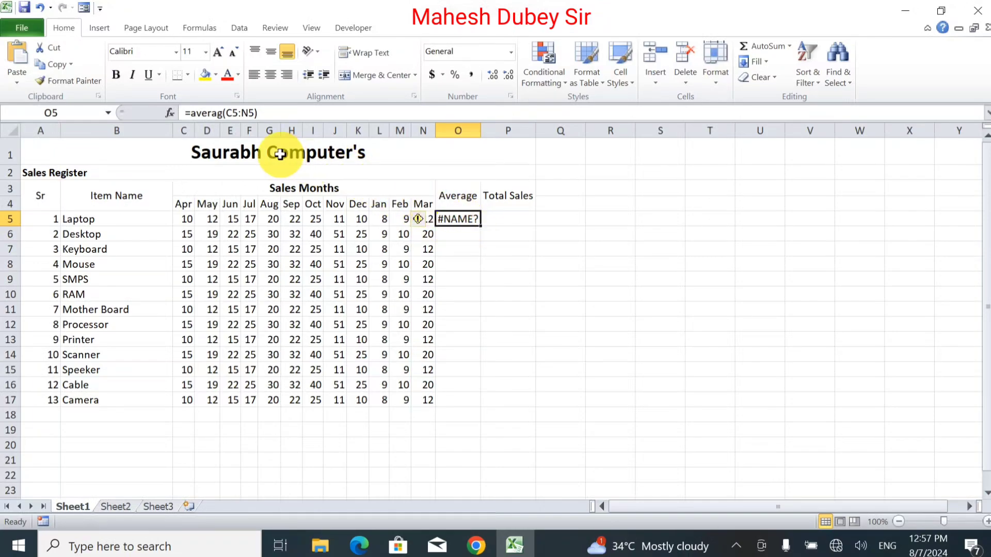
click(224, 118)
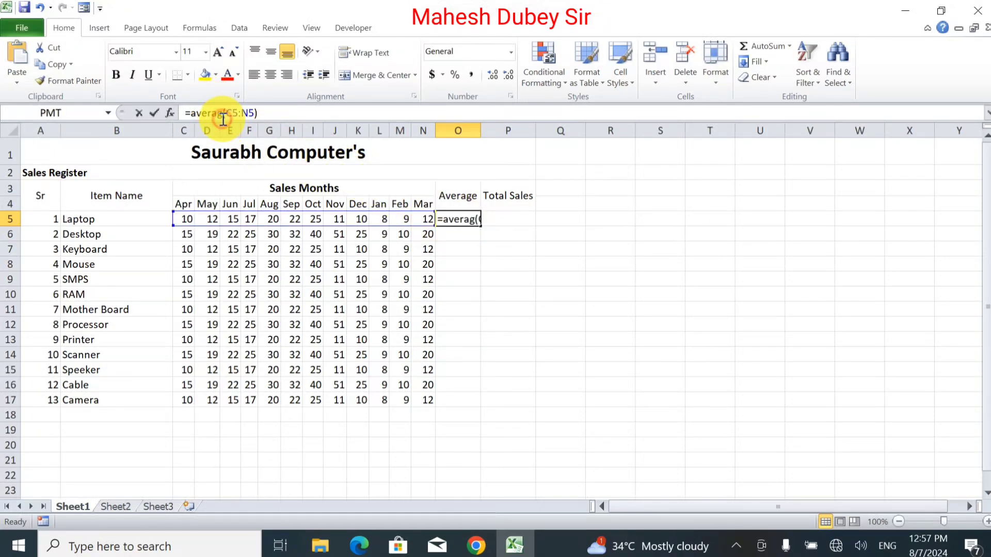
text(e)
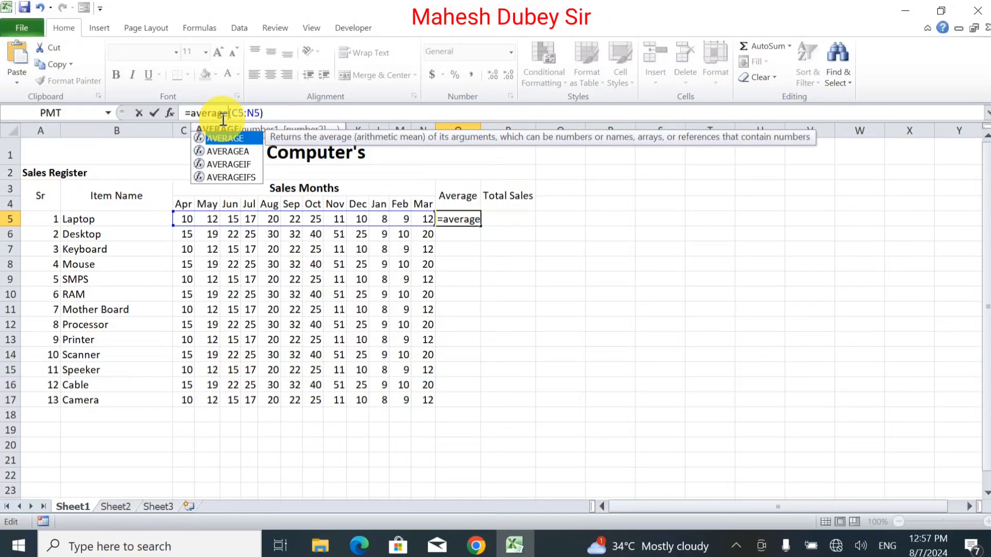
key(Return)
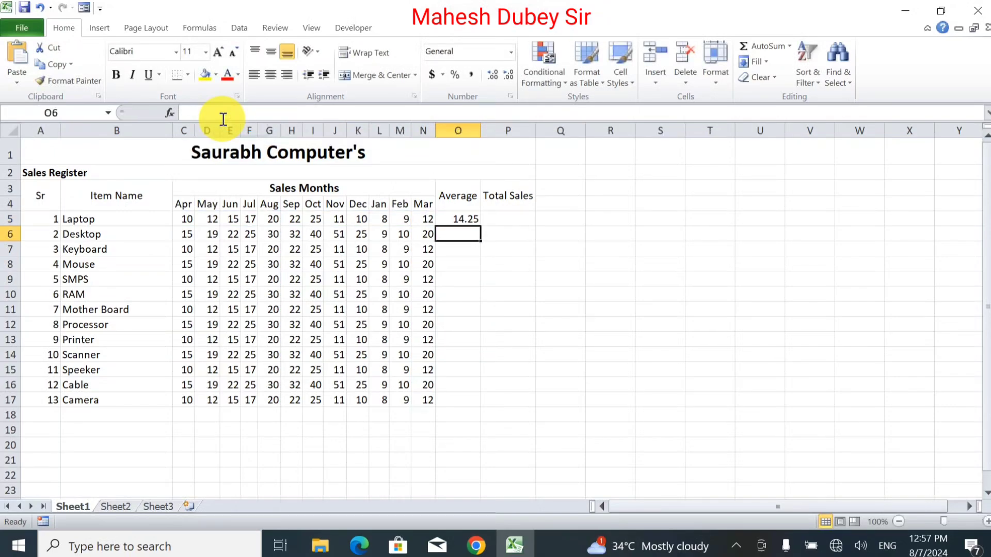
- Copy the average formula from O5 down to O17 and check the copied formula in O6
click(460, 217)
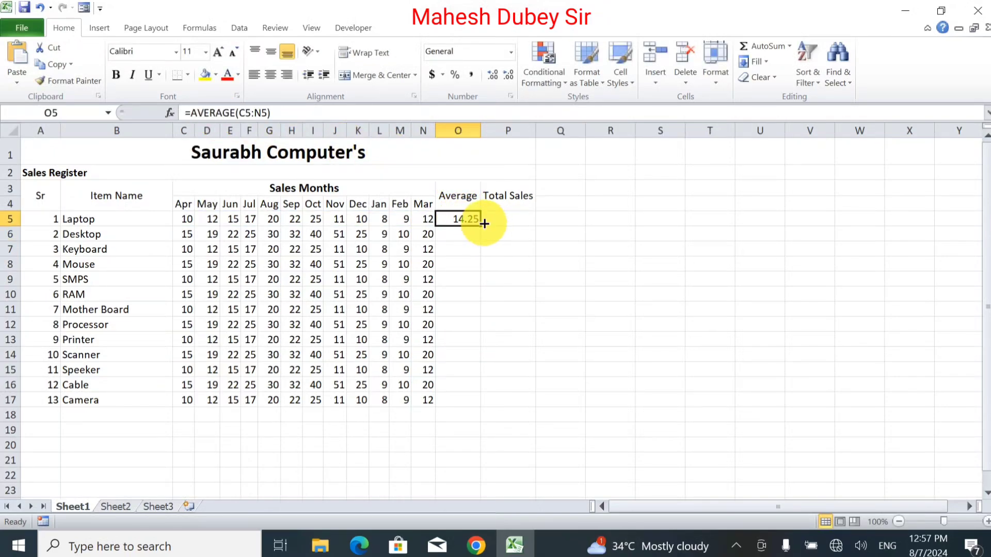
drag(480, 225, 475, 403)
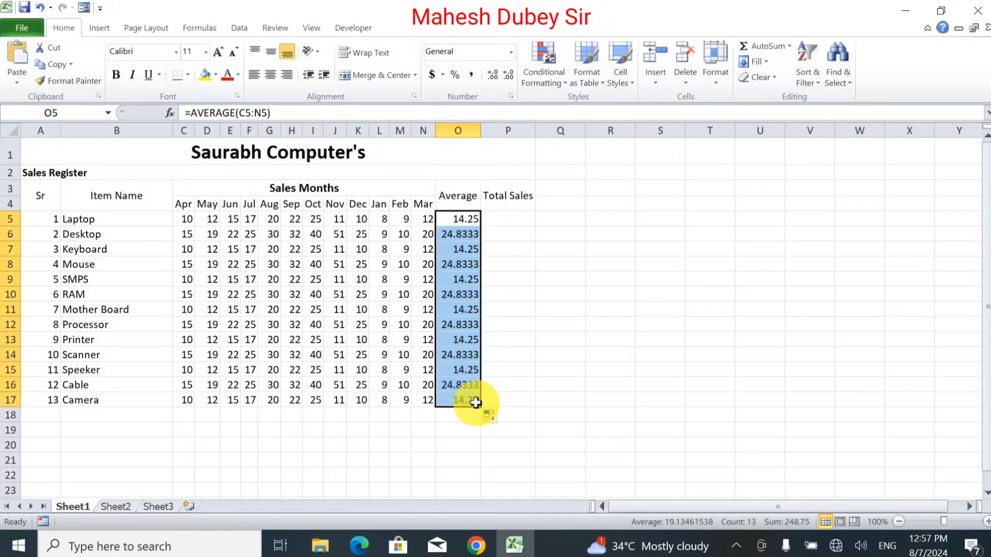
click(491, 415)
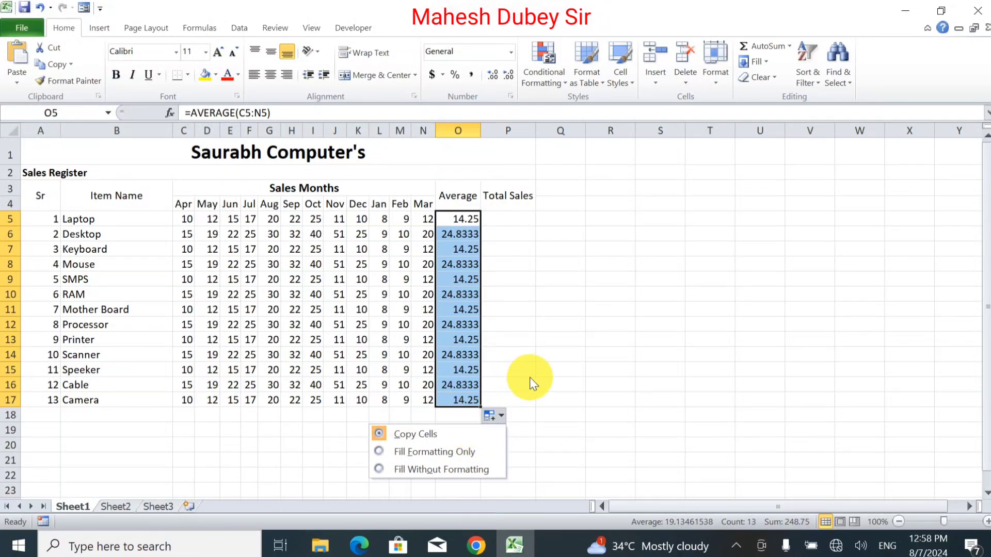
click(464, 236)
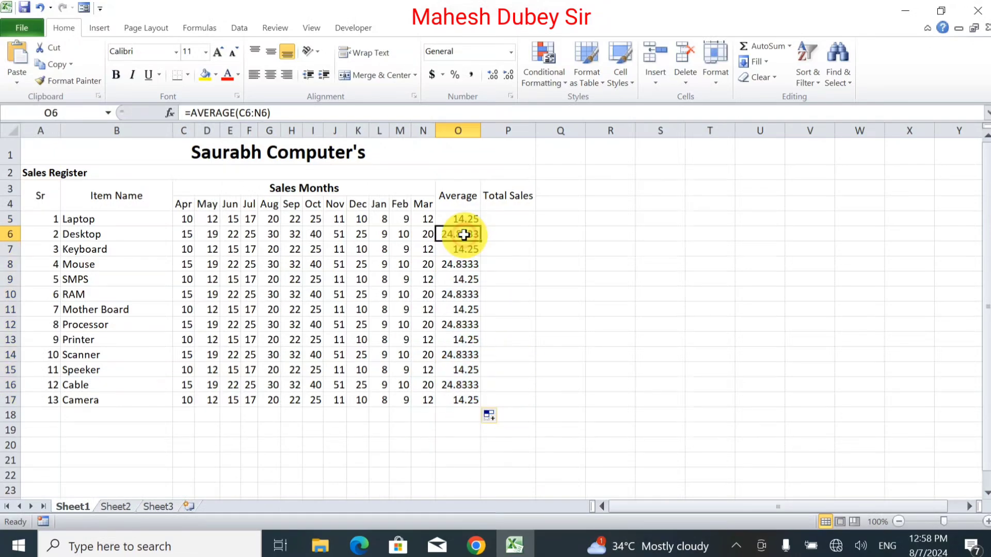
- Enter the formula =sum(C5:N5) in P5 to total the Laptop sales from Apr to Mar
click(504, 218)
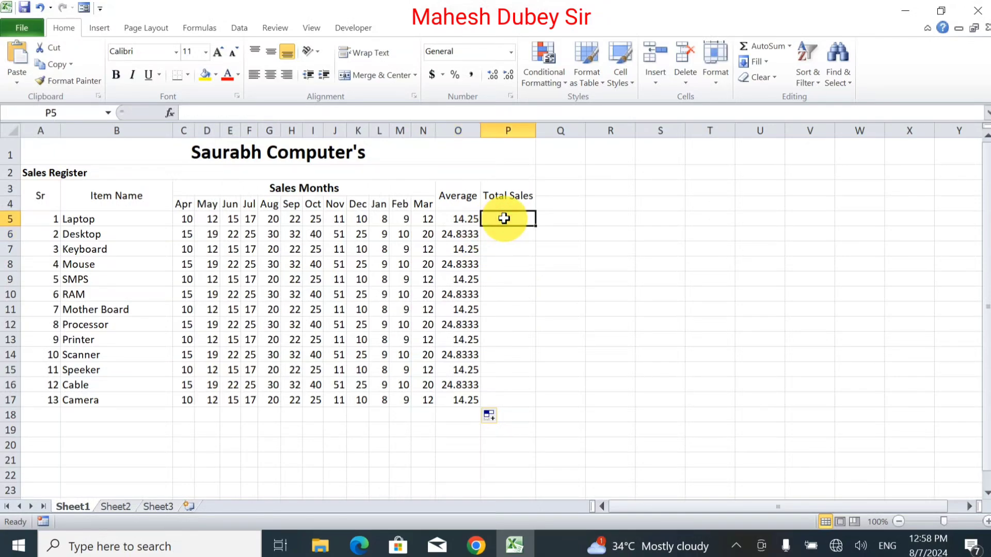
text(=27)
key(BackSpace)
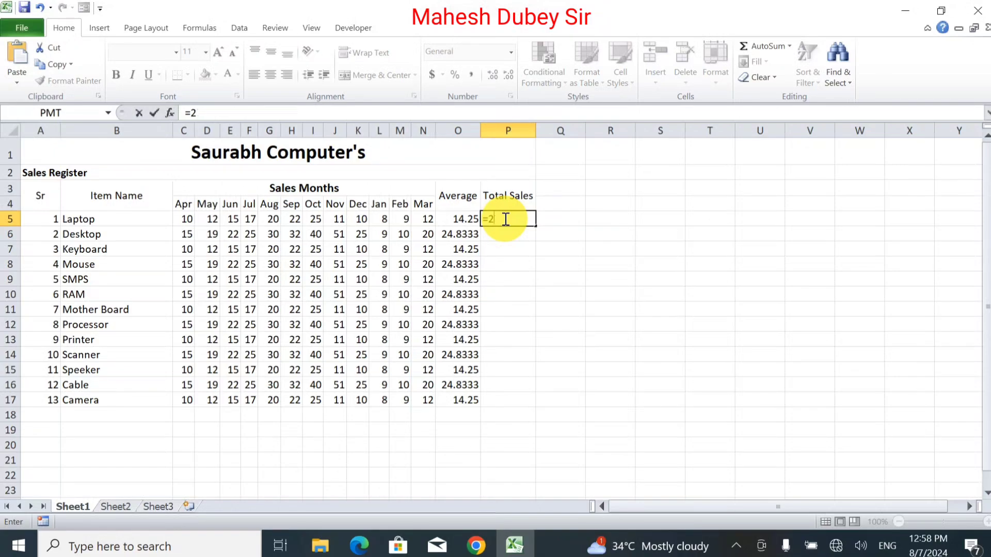
text(um)
key(BackSpace)
key(BackSpace)
key(BackSpace)
text(sum()
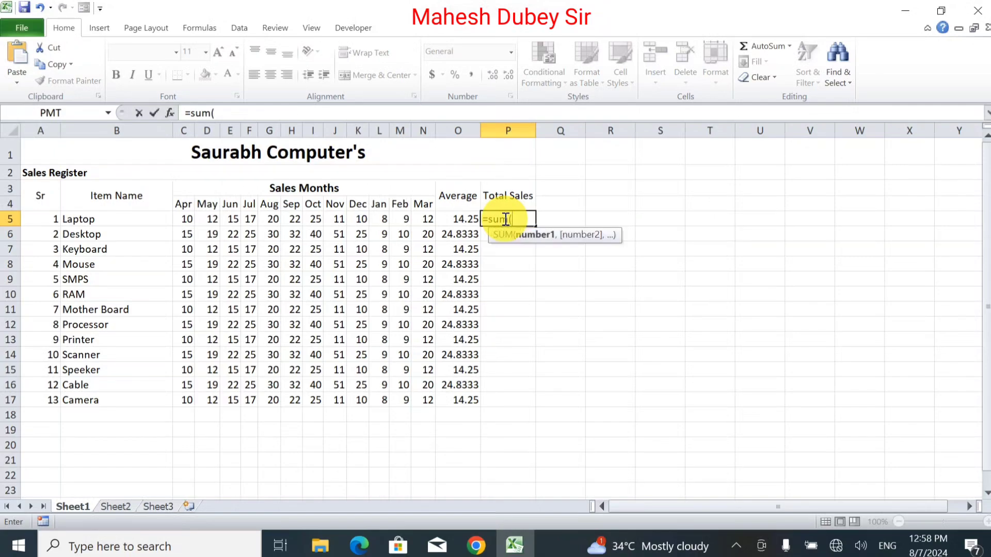
click(190, 219)
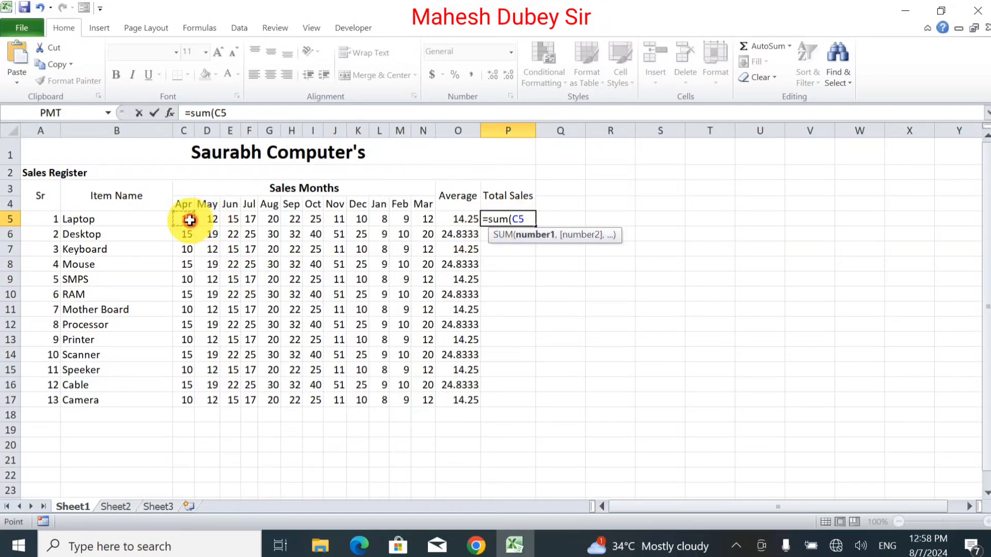
key(F8)
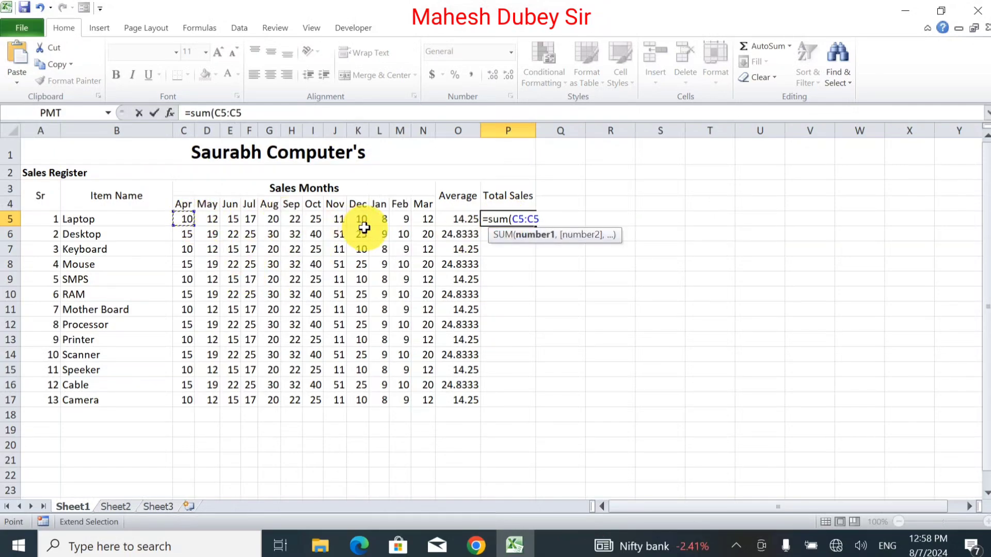
click(423, 222)
text())
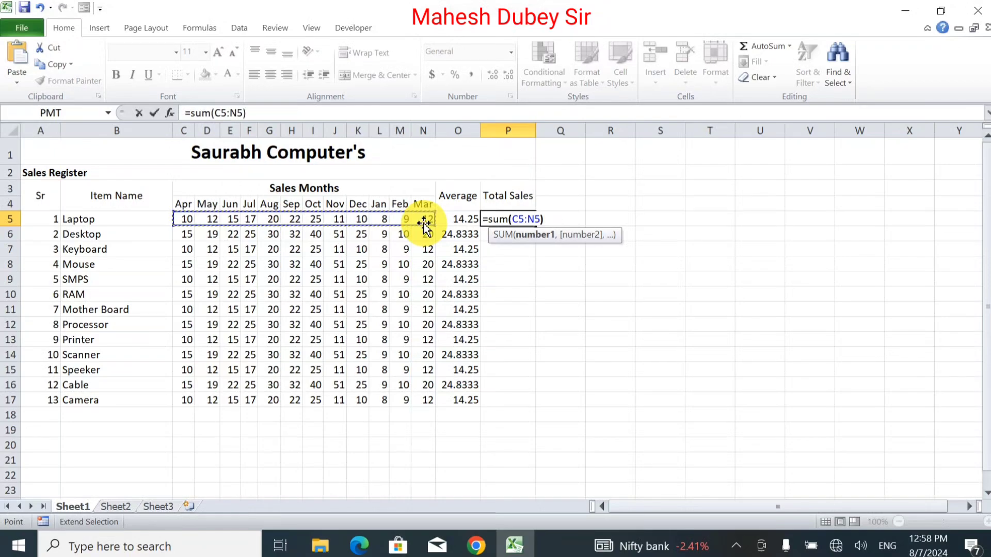
key(Return)
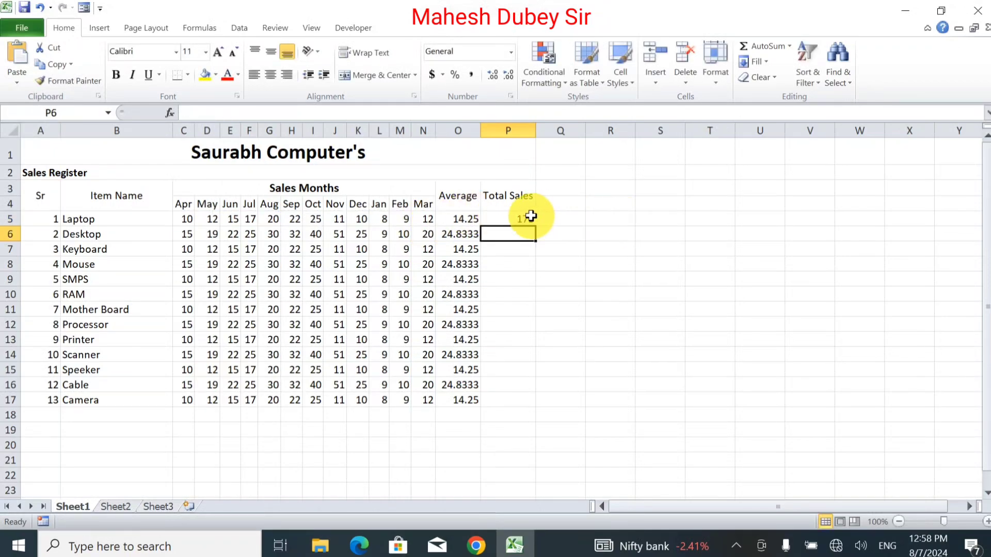
- Copy the total sales formula from P5 down to P17 for all remaining items
click(525, 218)
drag(534, 224, 530, 407)
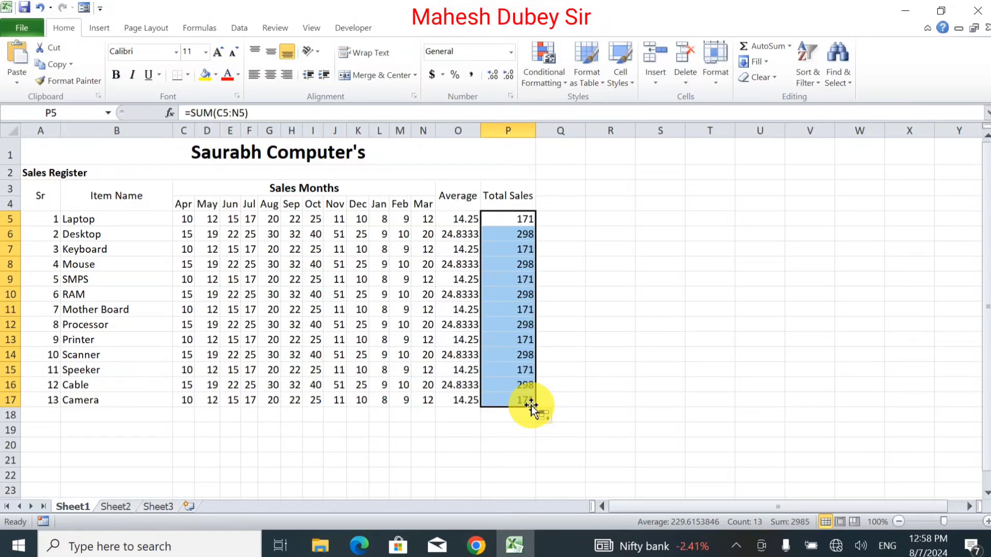
- Clear the average and total sales formulas from O5:P17
click(462, 218)
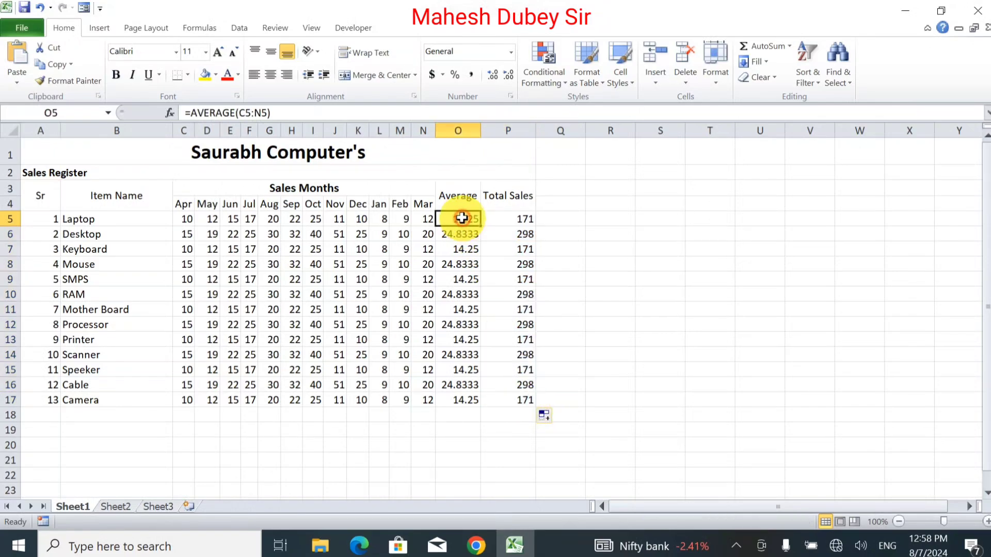
drag(462, 218, 525, 408)
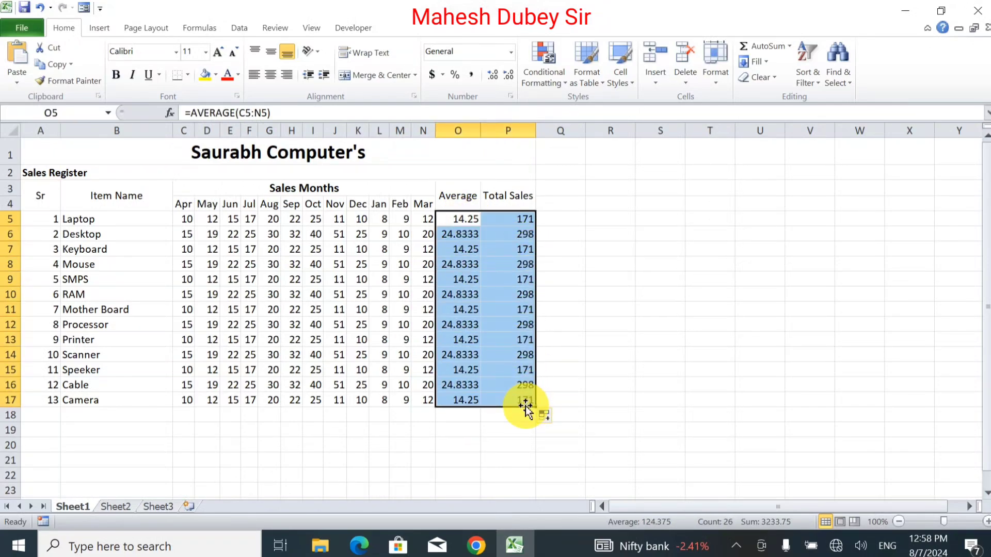
key(Delete)
click(466, 221)
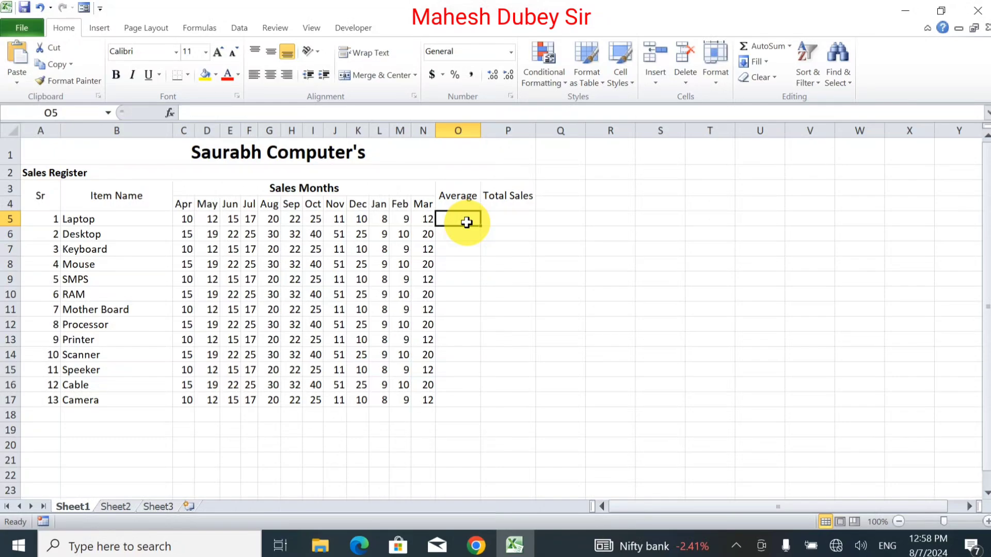
- Define the workbook-level name Laptop for the Laptop sales range C5:N5
click(182, 218)
drag(182, 219, 418, 211)
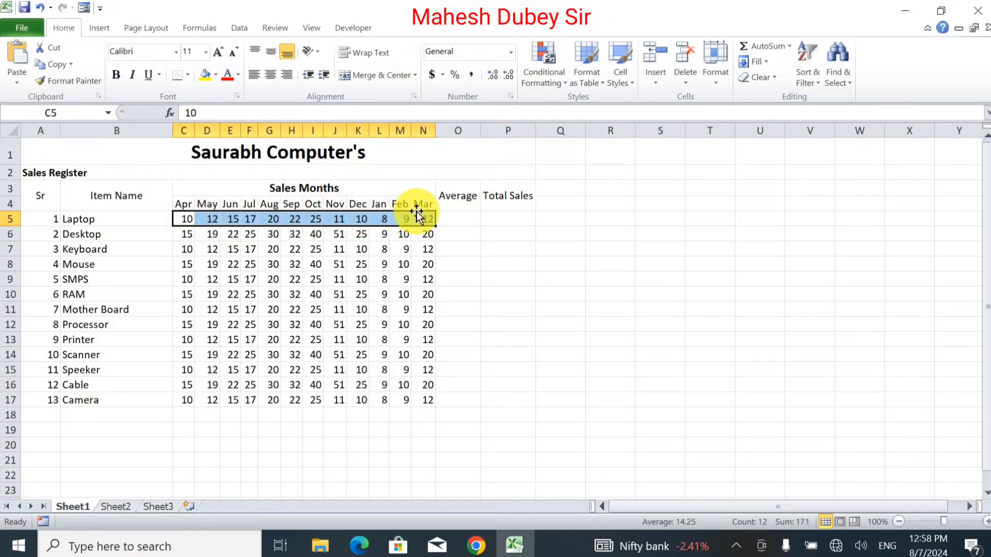
click(114, 29)
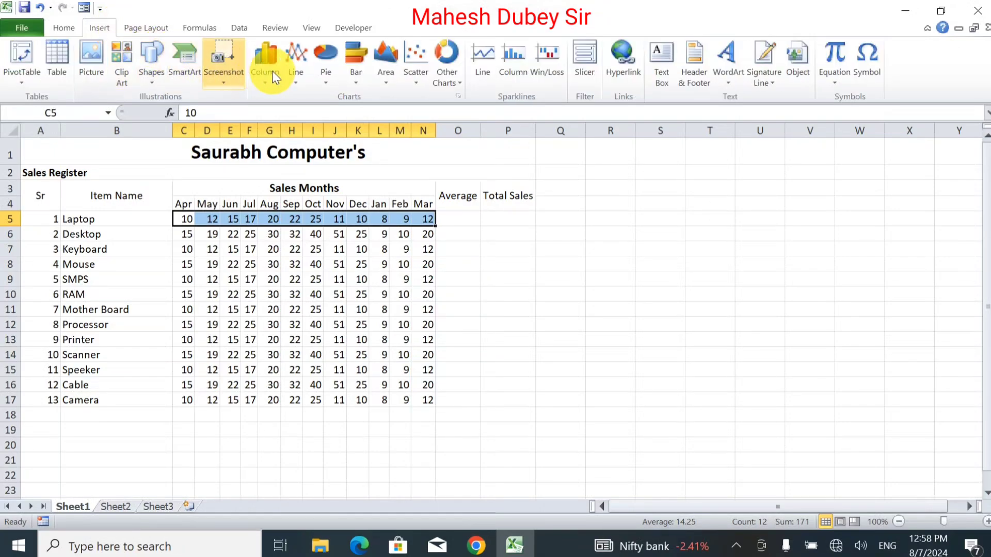
click(189, 30)
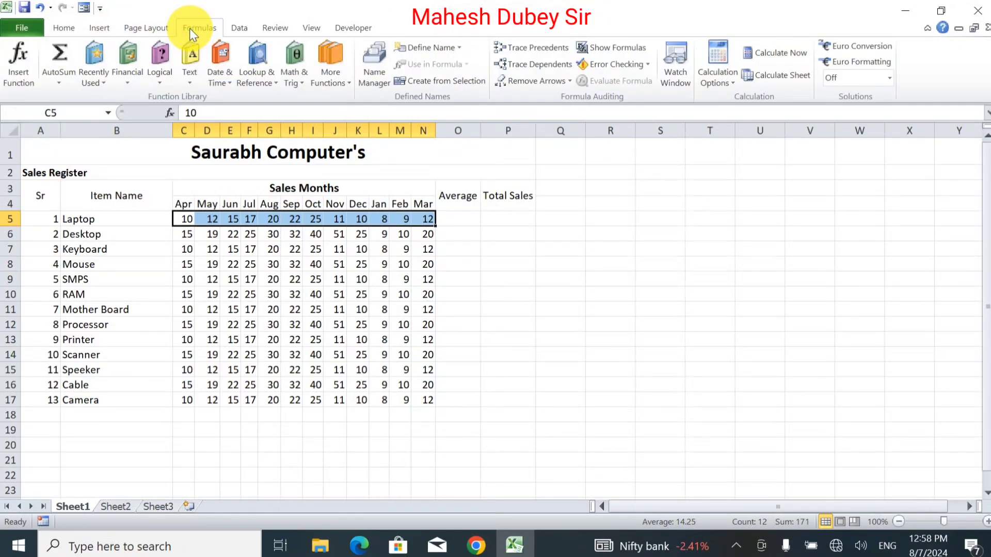
click(434, 51)
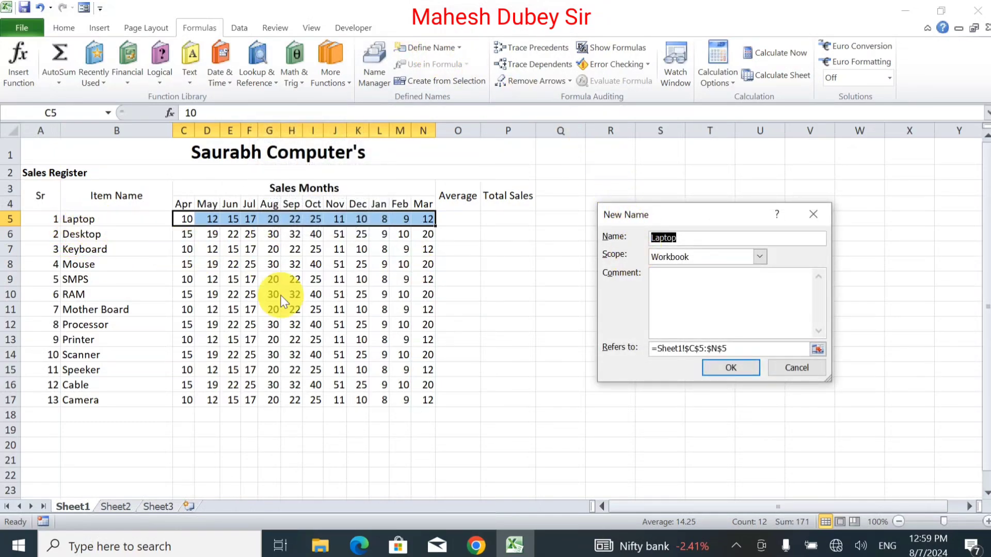
click(728, 375)
- Define the workbook-level name Desktop for the Desktop sales range C6:N6
drag(190, 239, 426, 231)
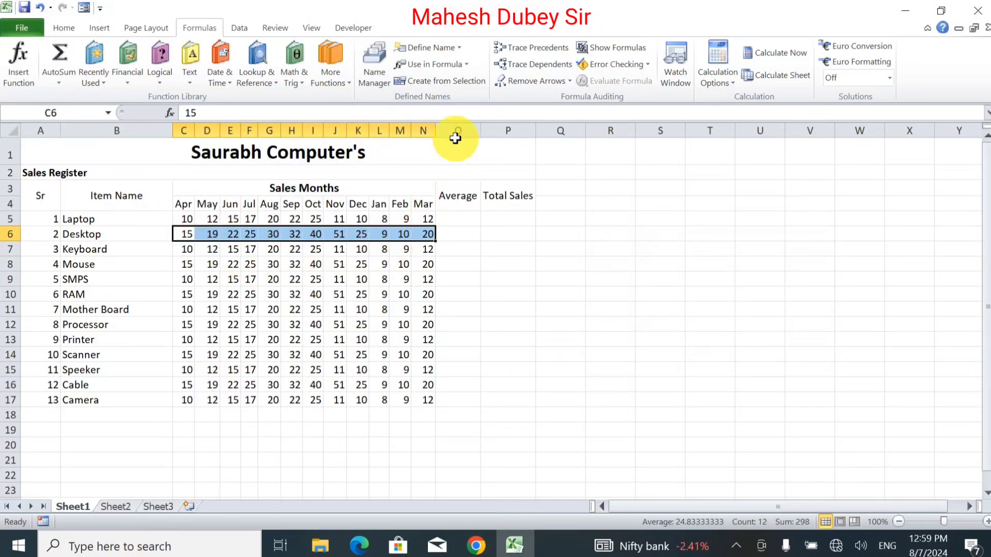
click(428, 48)
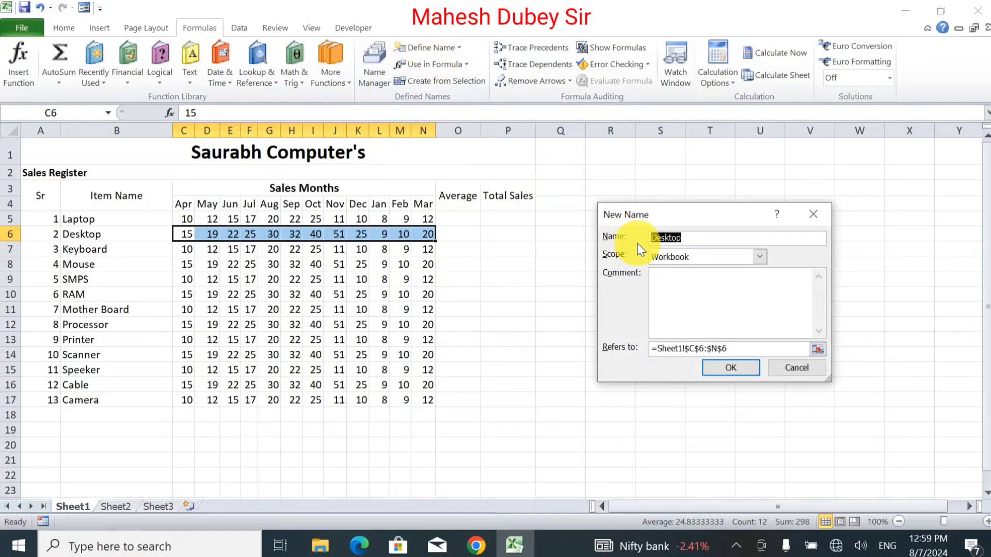
click(737, 370)
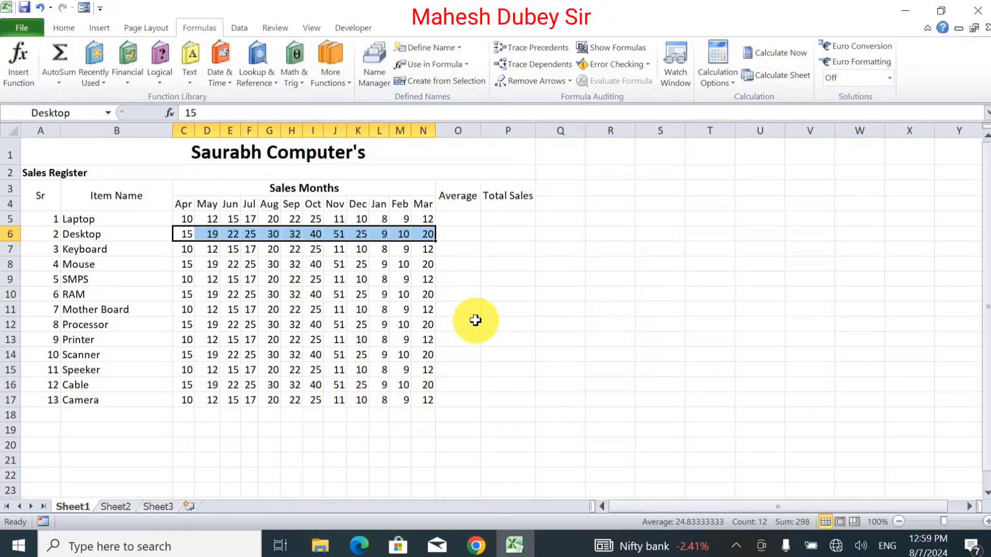
- Enter the formula =agerage(Laptop) in O5, using the named range for the Laptop sales
click(457, 217)
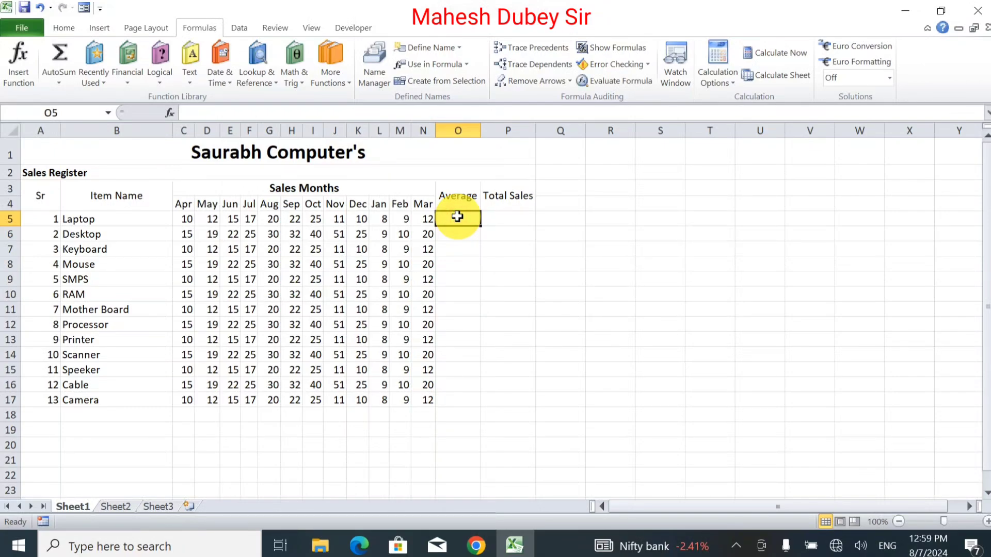
text(=)
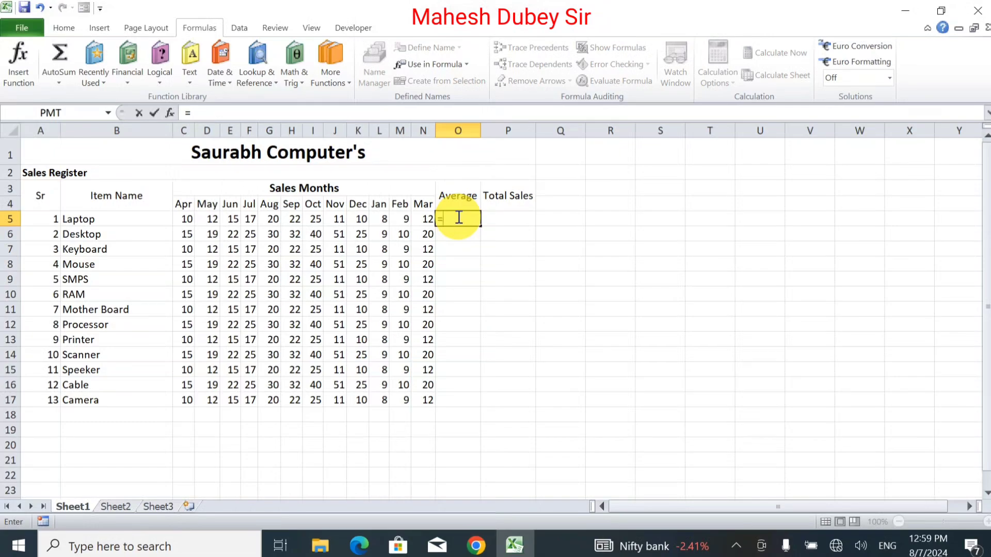
text(ager)
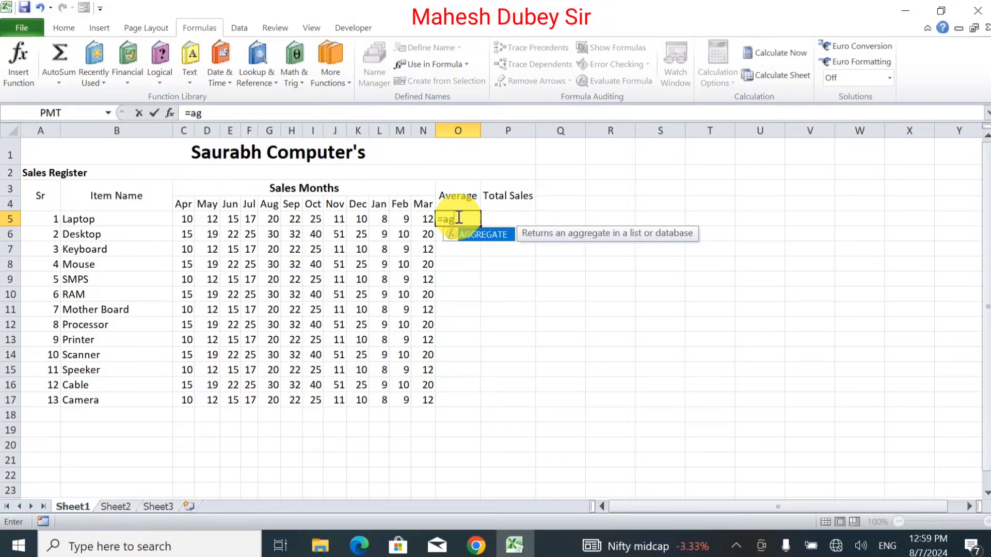
text(age()
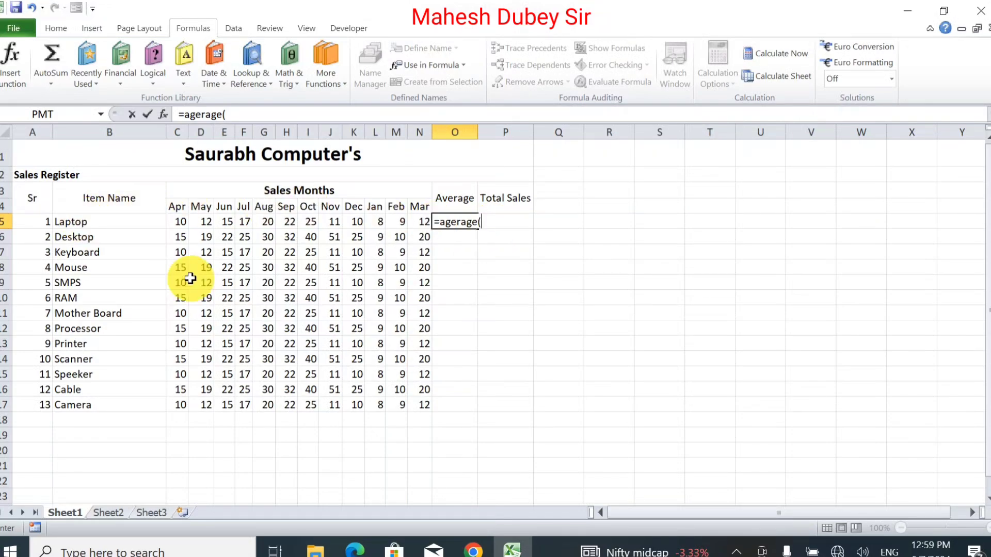
text(lap)
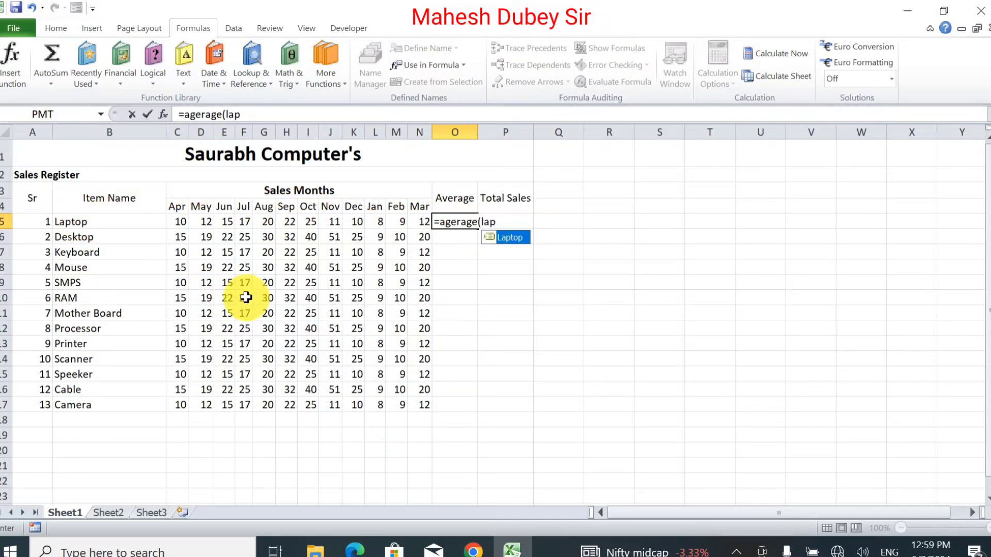
double_click(509, 239)
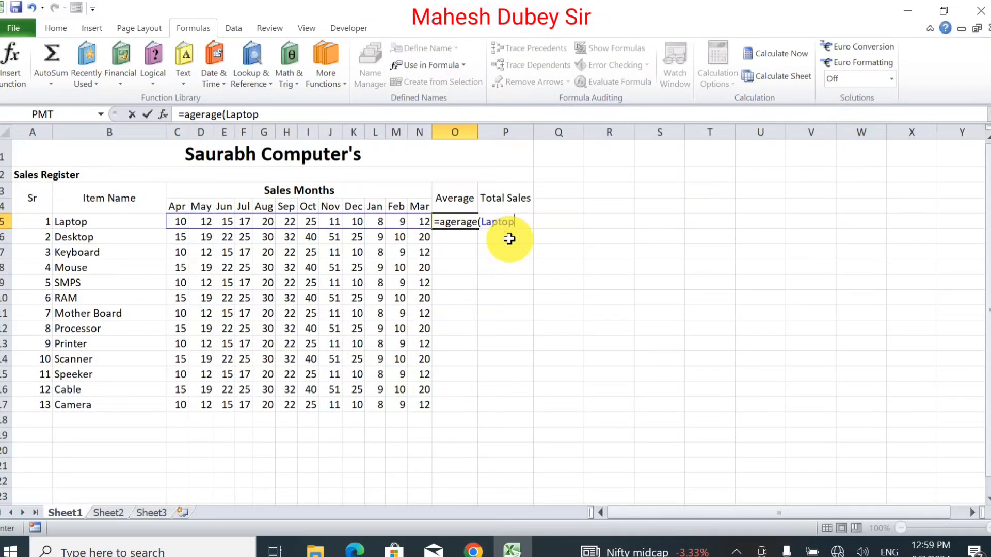
text())
key(Return)
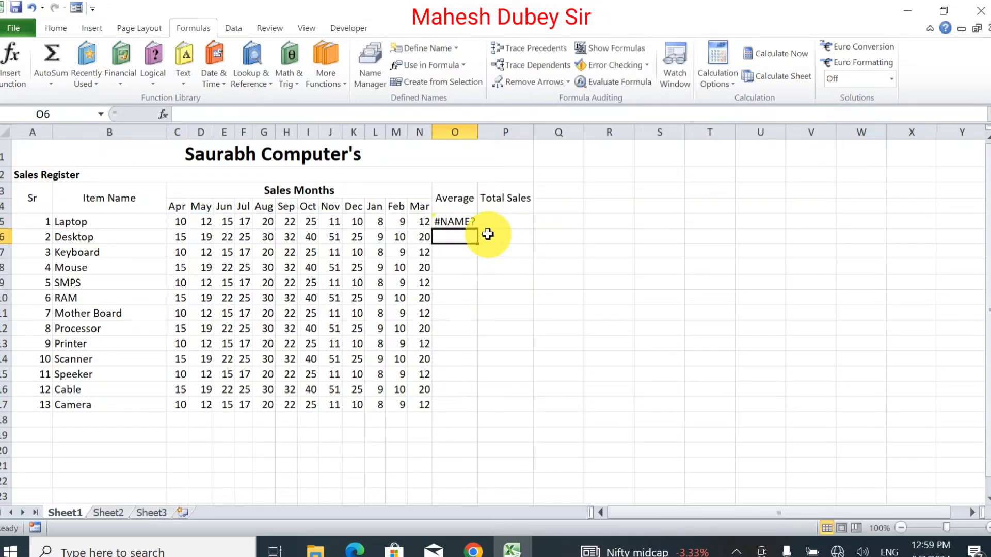
- Correct the misspelled function name in O5 so the formula reads =average(Laptop)
click(465, 221)
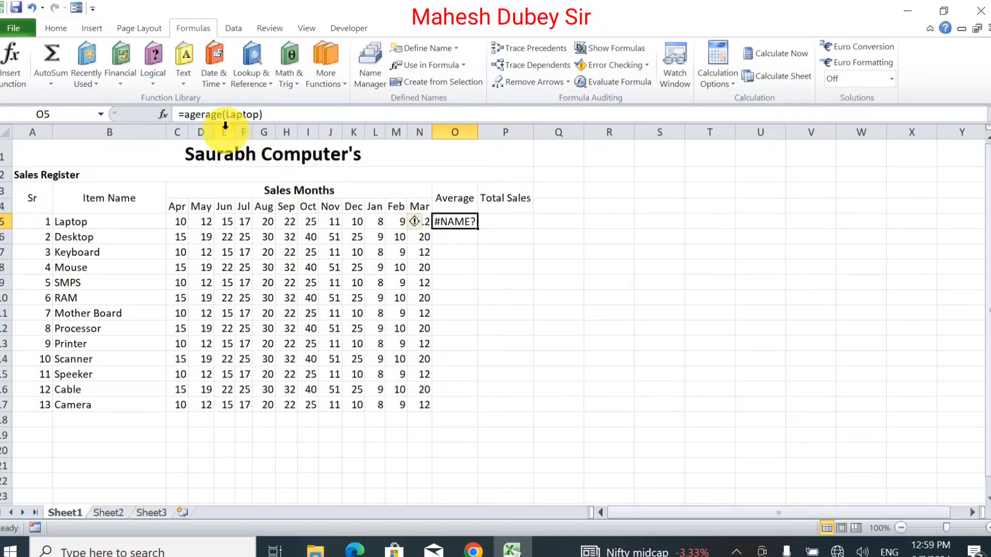
click(193, 115)
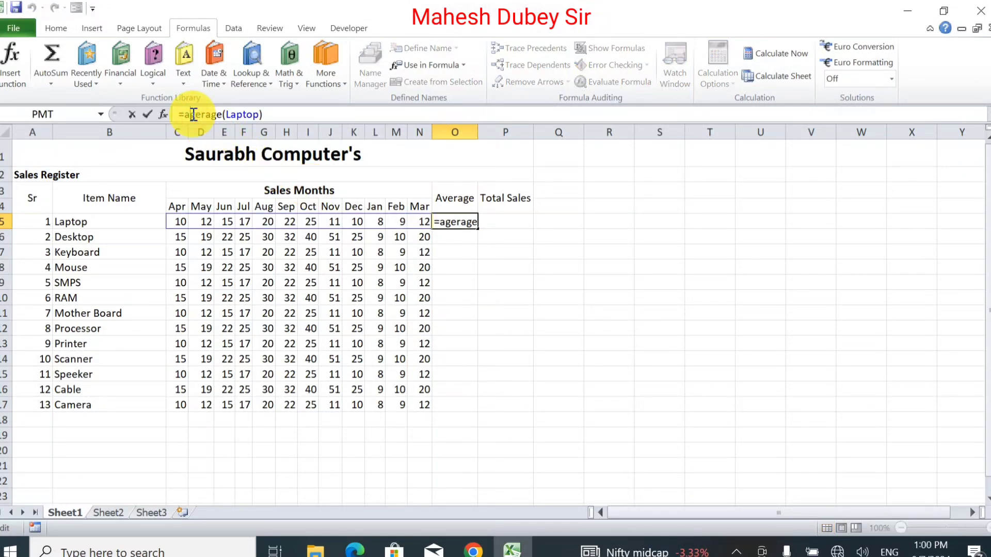
key(Delete)
text(v)
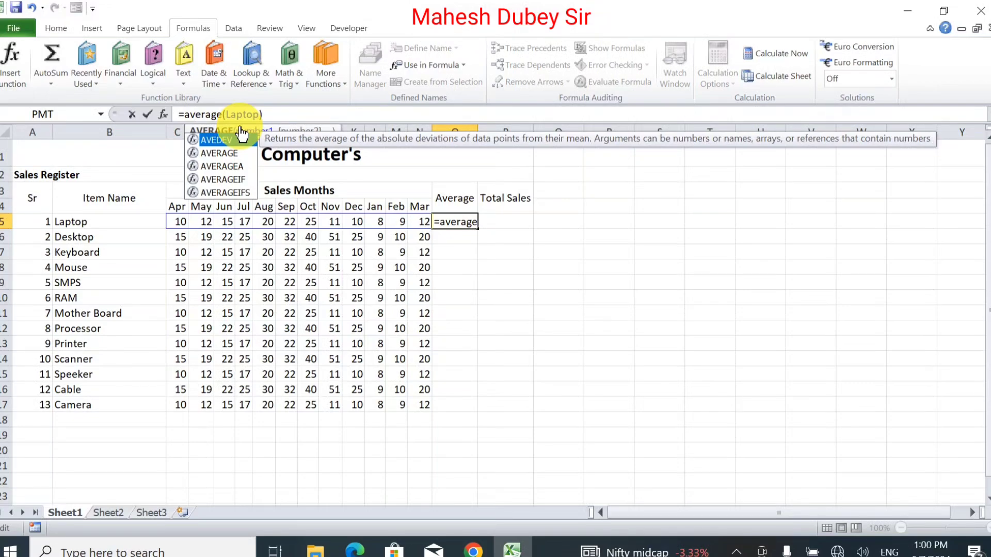
key(Return)
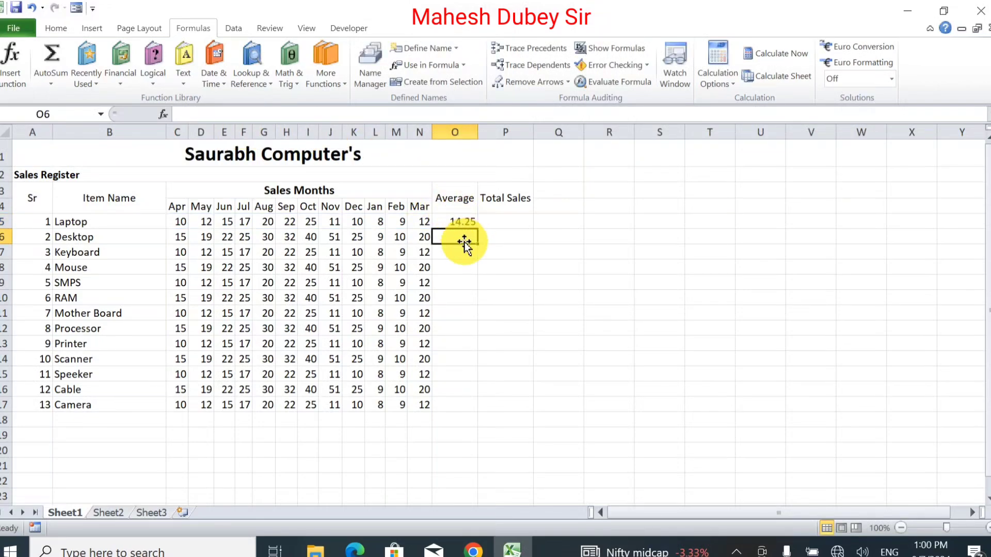
- Enter the formula =AVERAGE(desktop) in O6 to average the Desktop sales by their range name
text(=)
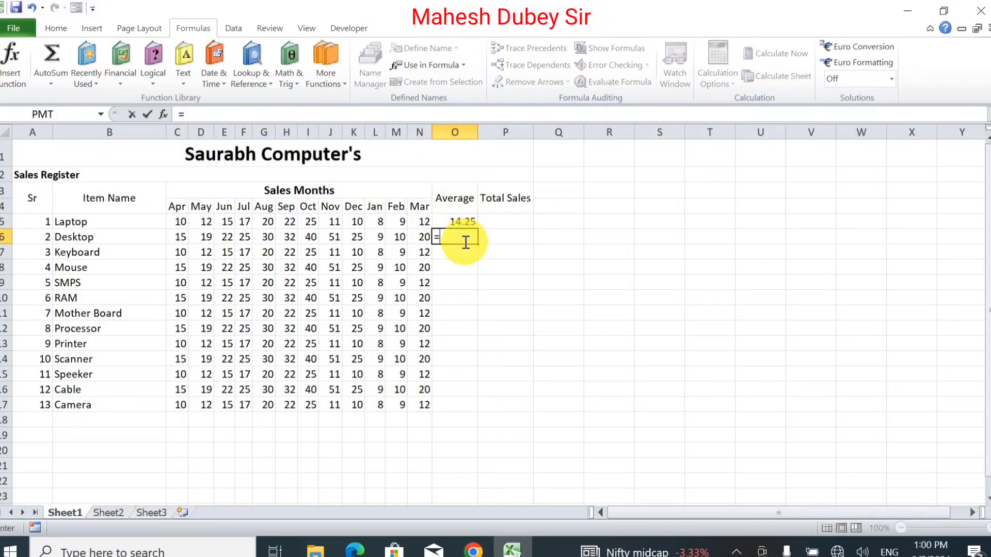
text(ave)
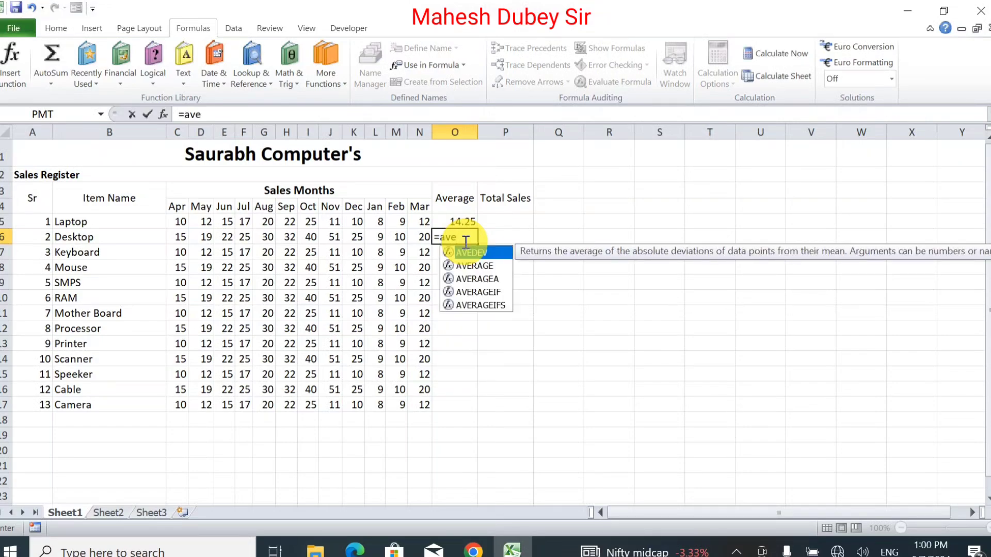
double_click(481, 265)
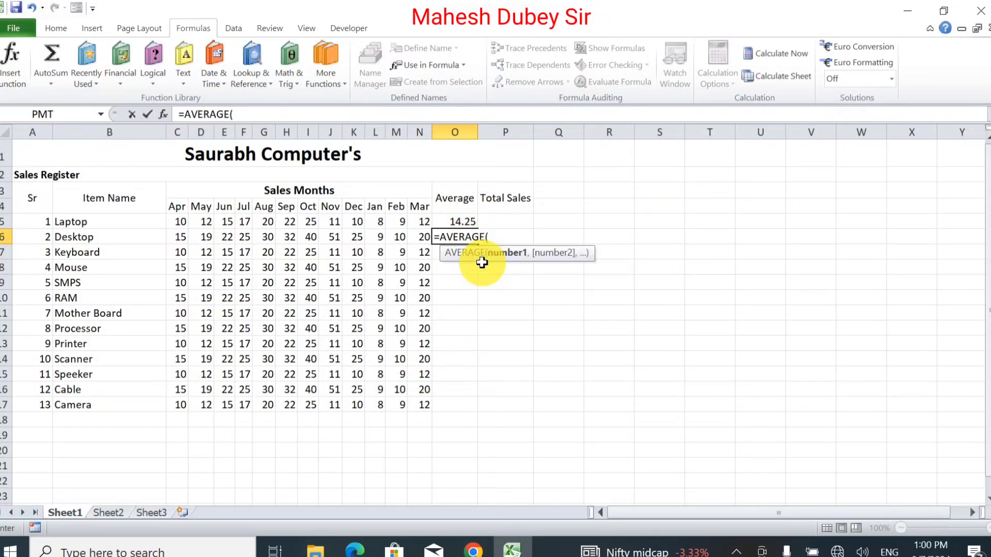
text(deskto)
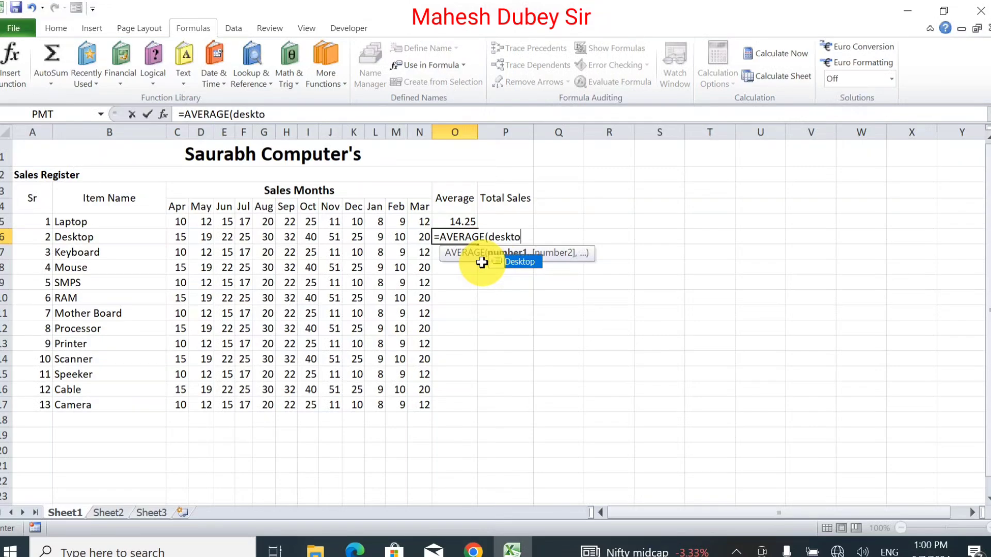
text(p))
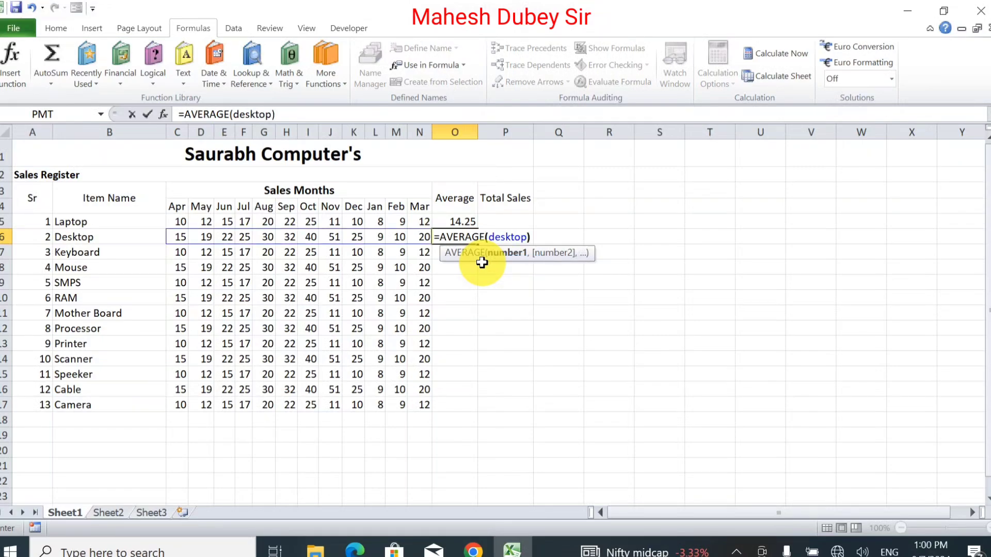
key(Return)
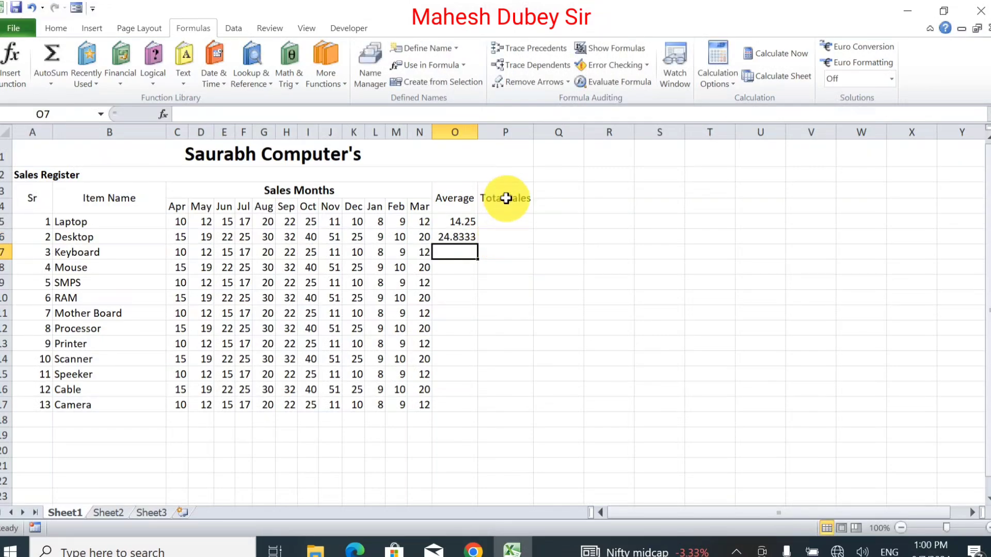
- Enter the formula =sum(Laptop) in P5 to total the Laptop sales by their range name
click(505, 218)
text(=)
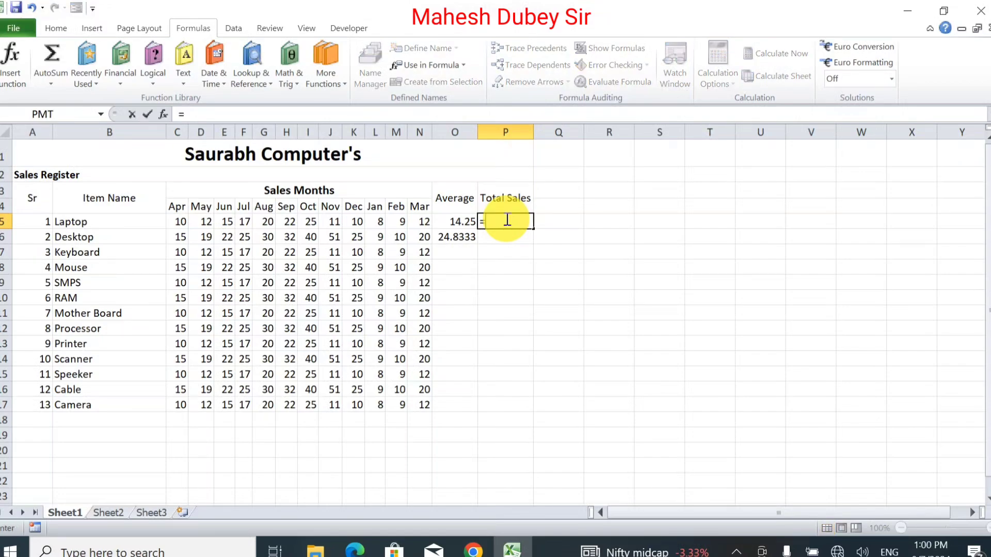
text(sum()
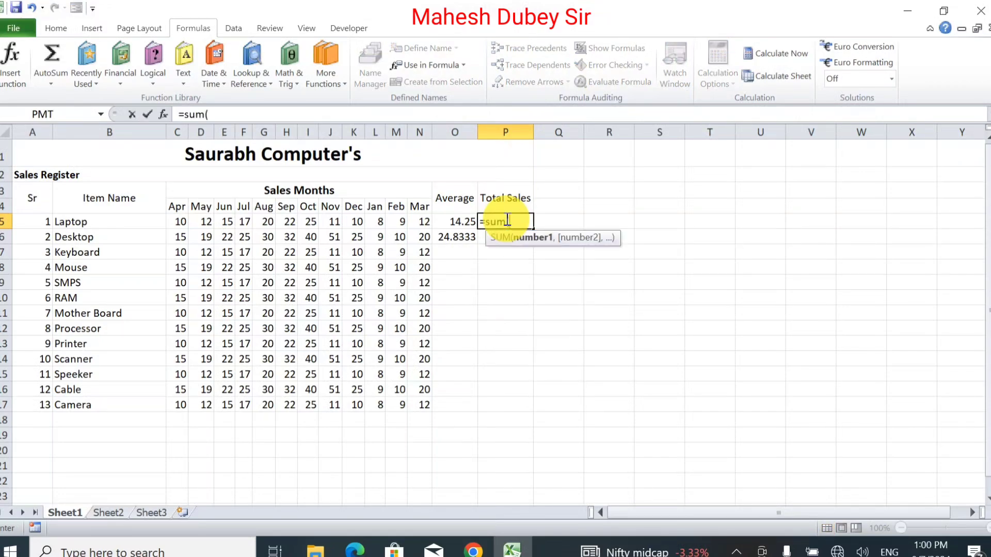
text(lap)
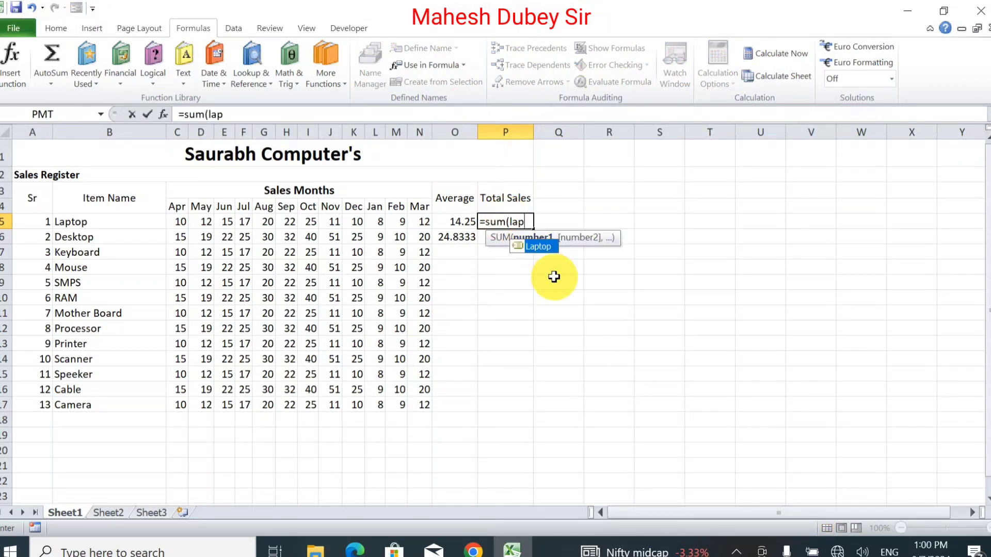
double_click(537, 246)
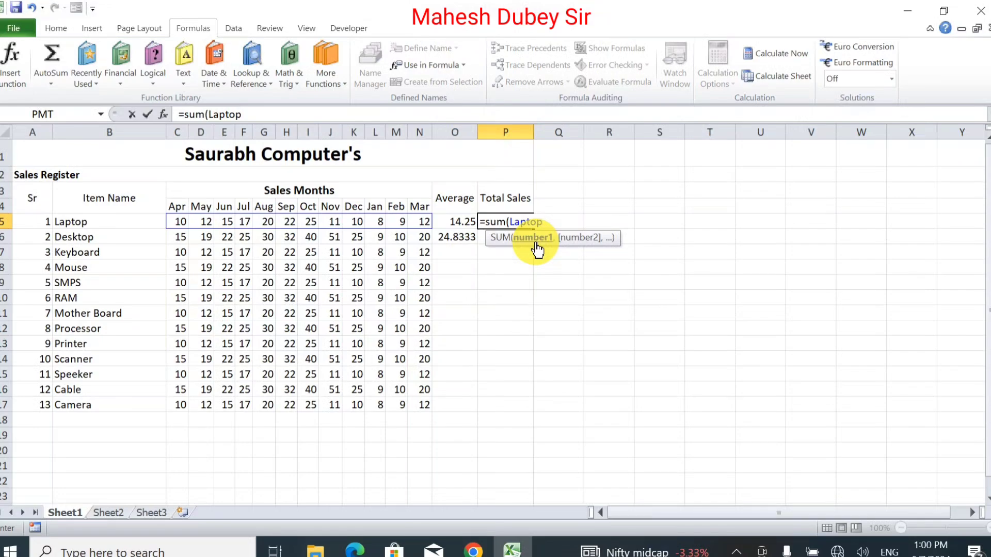
text())
key(Return)
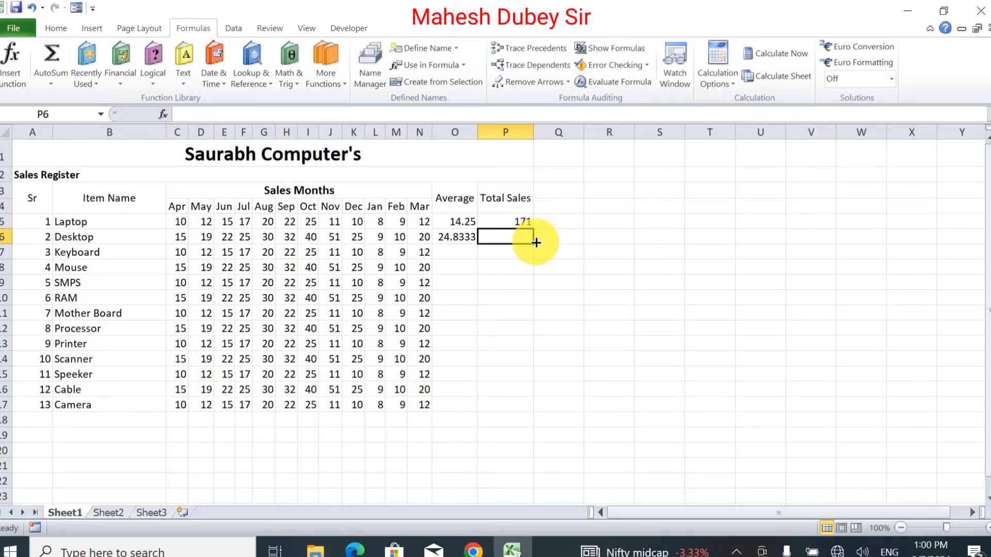
- Enter the formula =sum(Desktop) in P6 to total the Desktop sales by their range name
text(=sum)
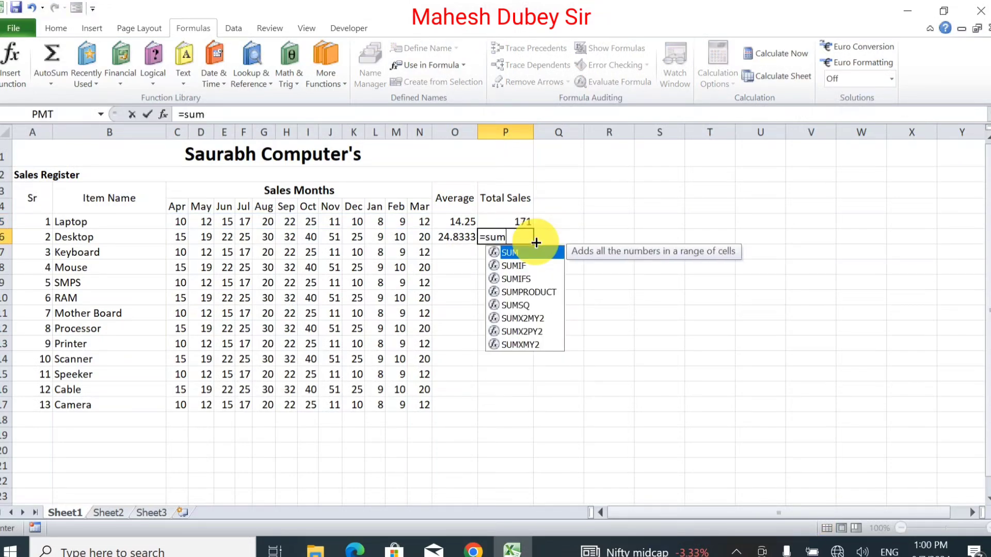
text(()
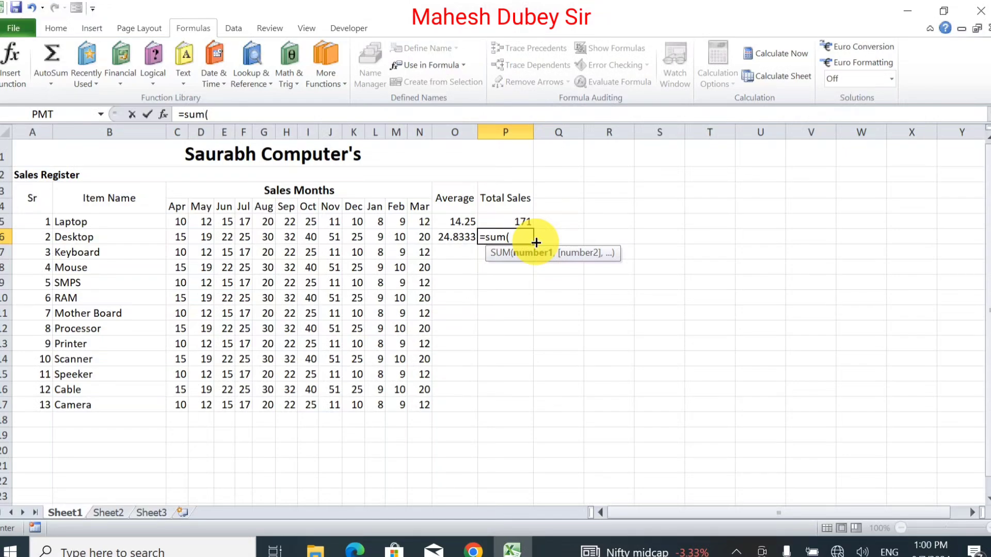
text(D)
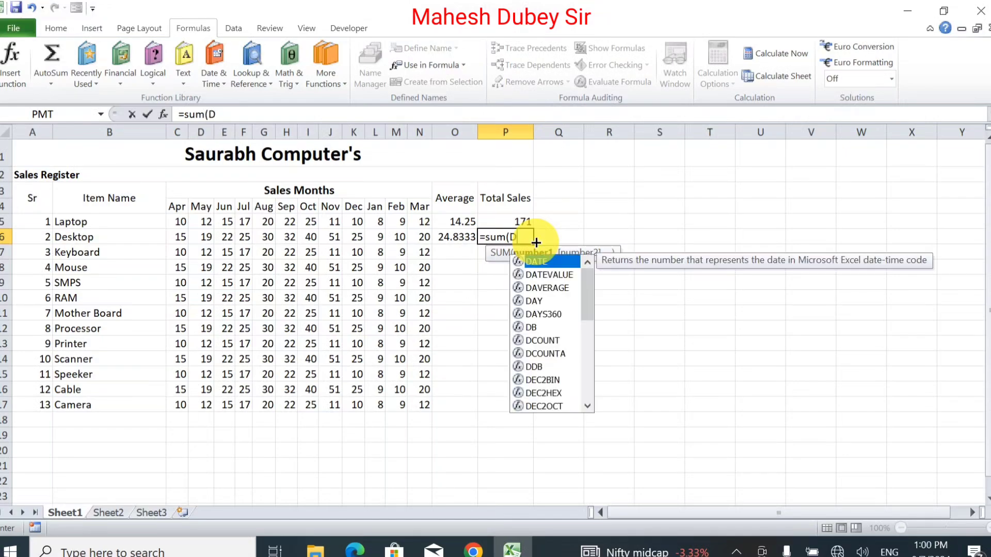
text(esktop)
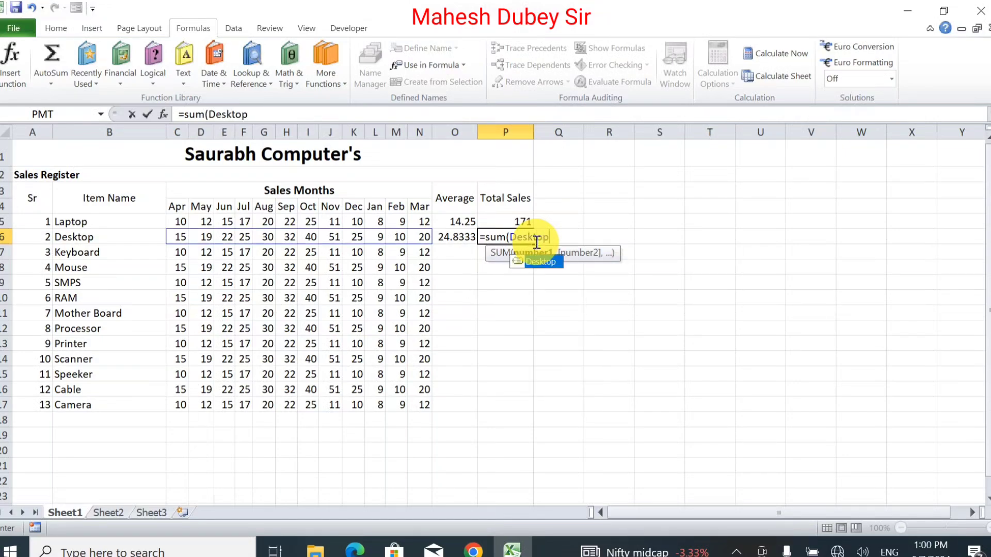
text())
key(Return)
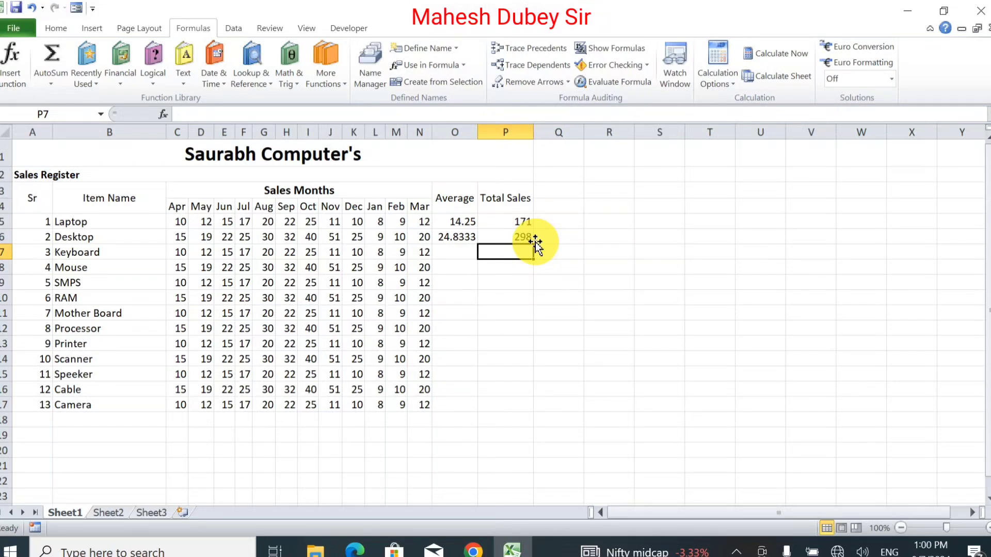
- Undo the range-name formulas and the clearing of the Average and Total Sales columns to restore the cell-range formulas
key(ctrl+z)
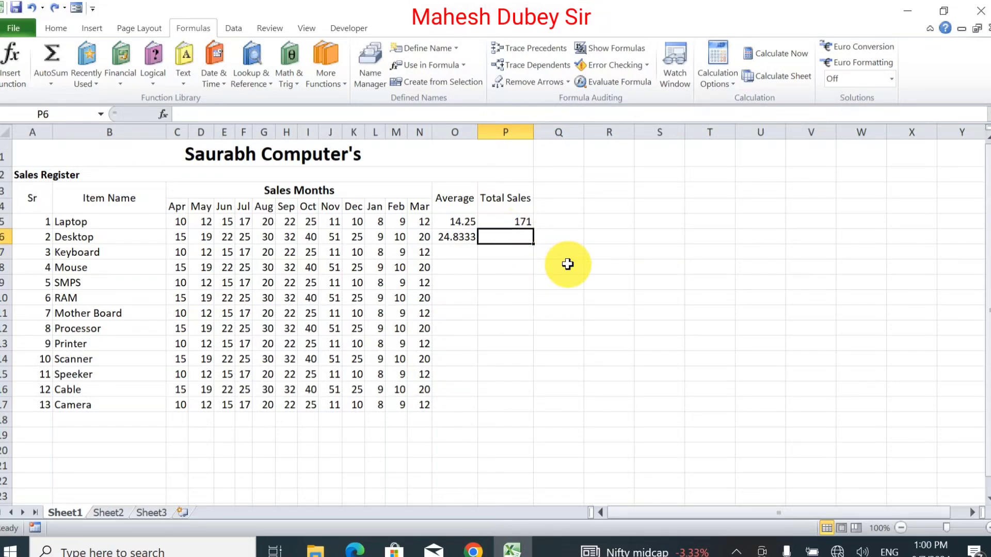
key(ctrl+z)
key(ctrl+z)
key(ctrl+z)
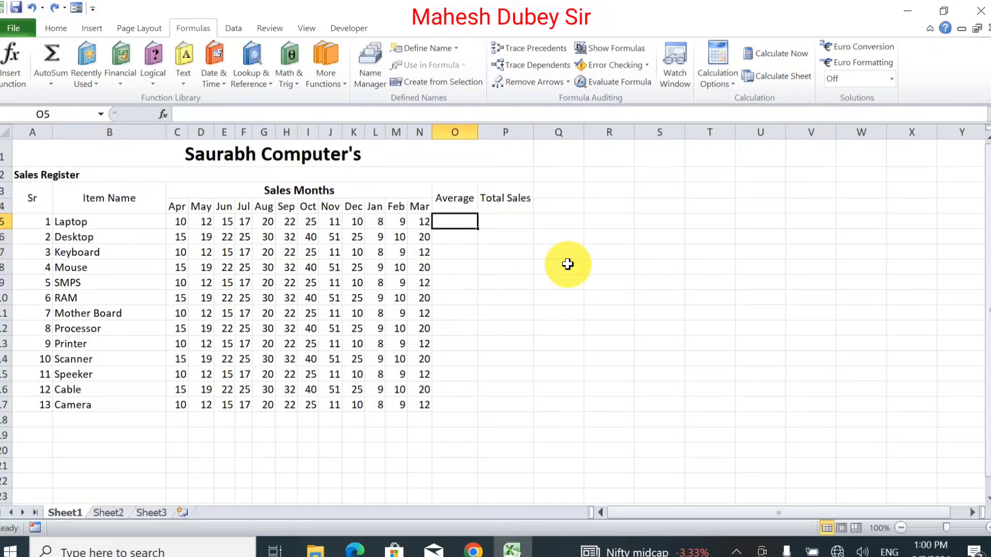
key(ctrl+z)
click(520, 266)
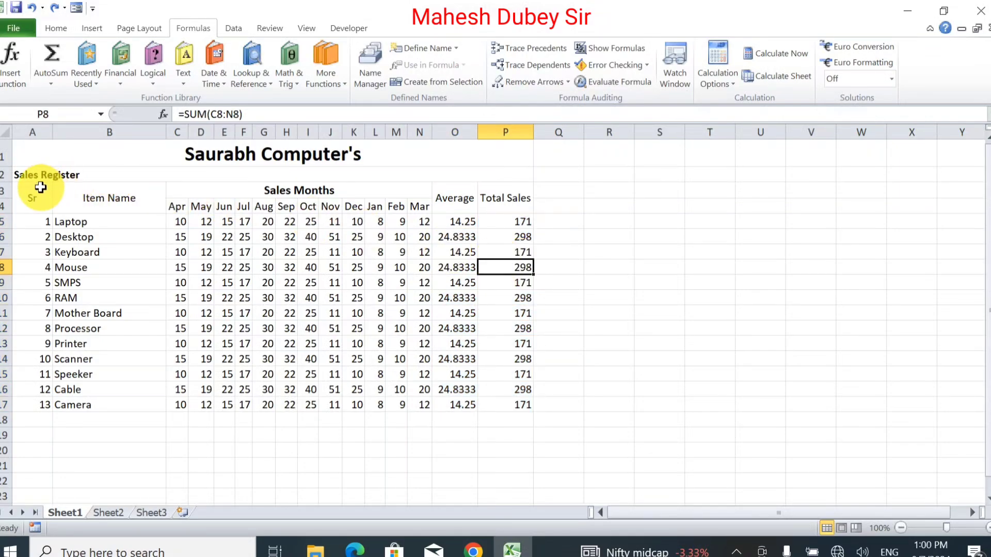
- Apply all borders to the sales table in A3:P17, including its header rows
drag(36, 186, 515, 405)
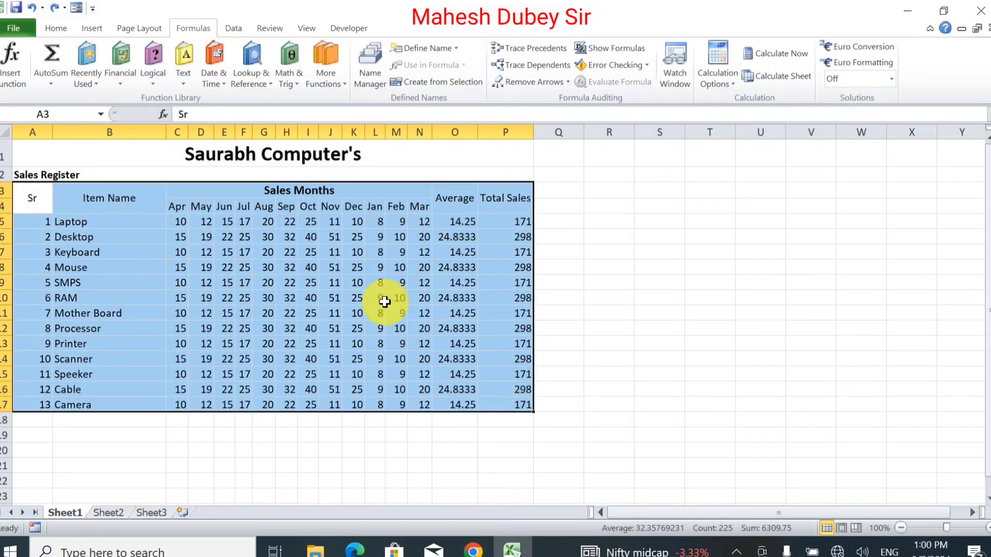
click(49, 29)
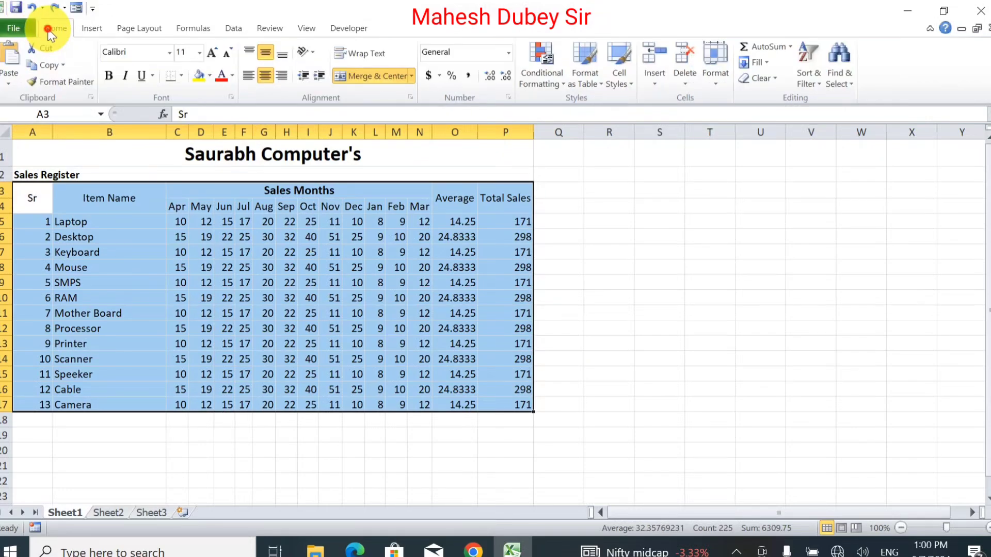
click(182, 76)
click(104, 197)
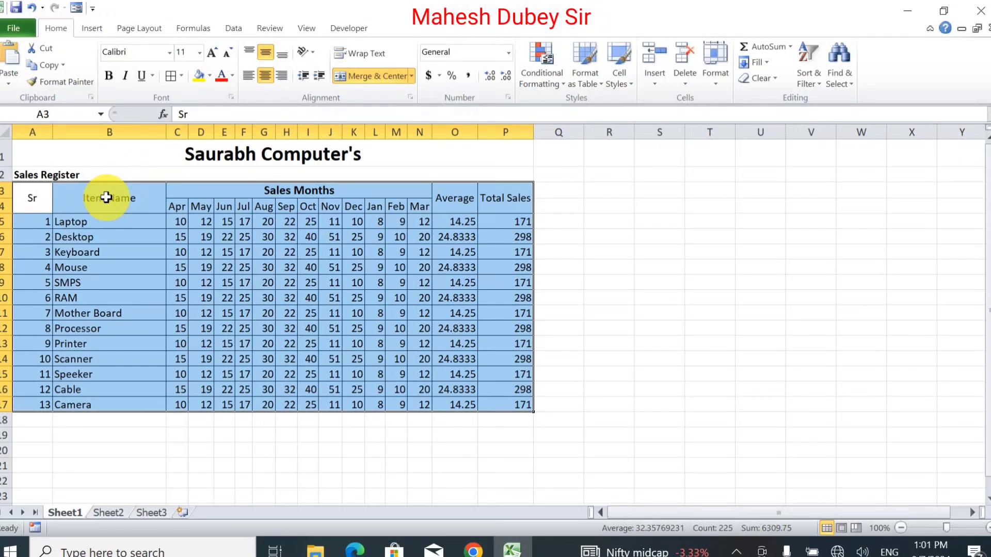
click(346, 253)
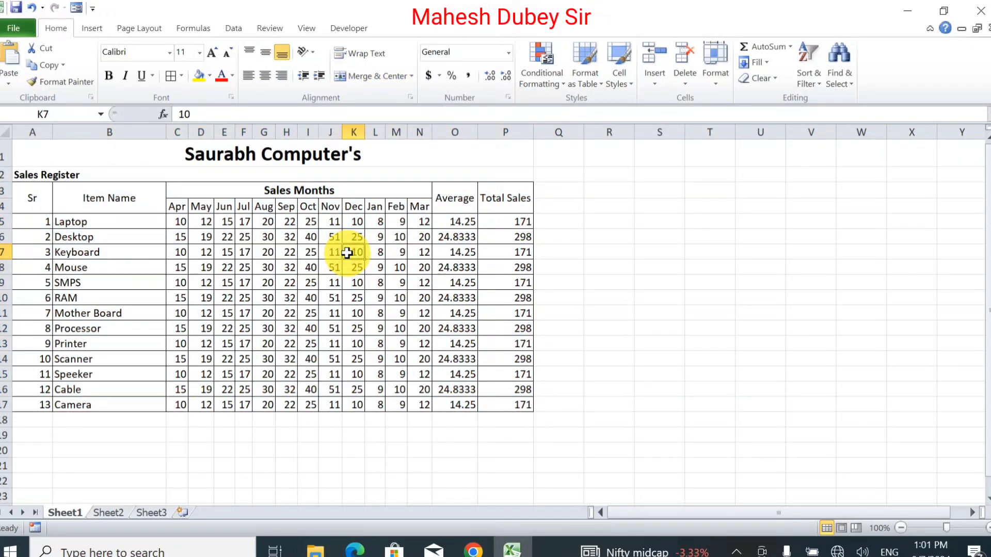
- Preview the sales register for printing and enlarge the page to inspect the full bordered table
click(23, 29)
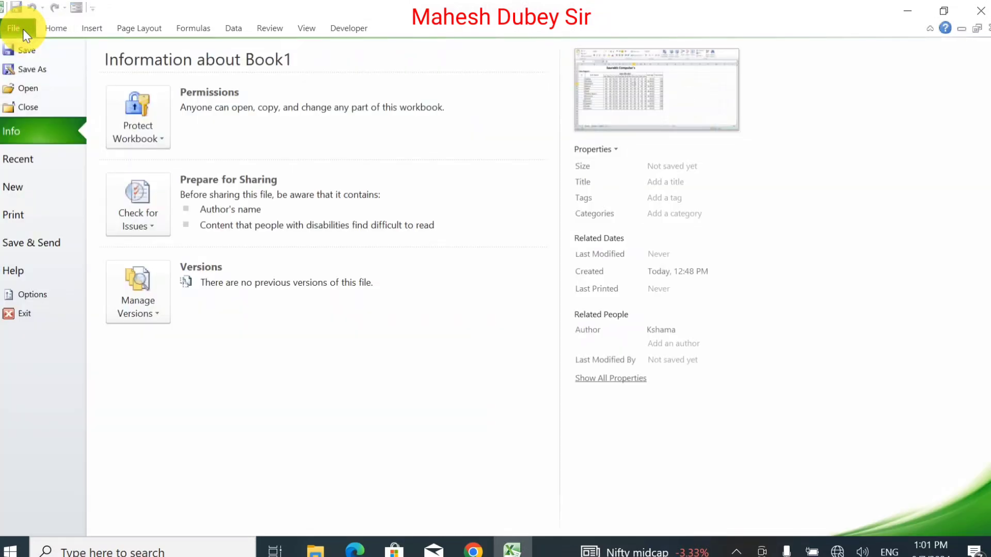
click(48, 218)
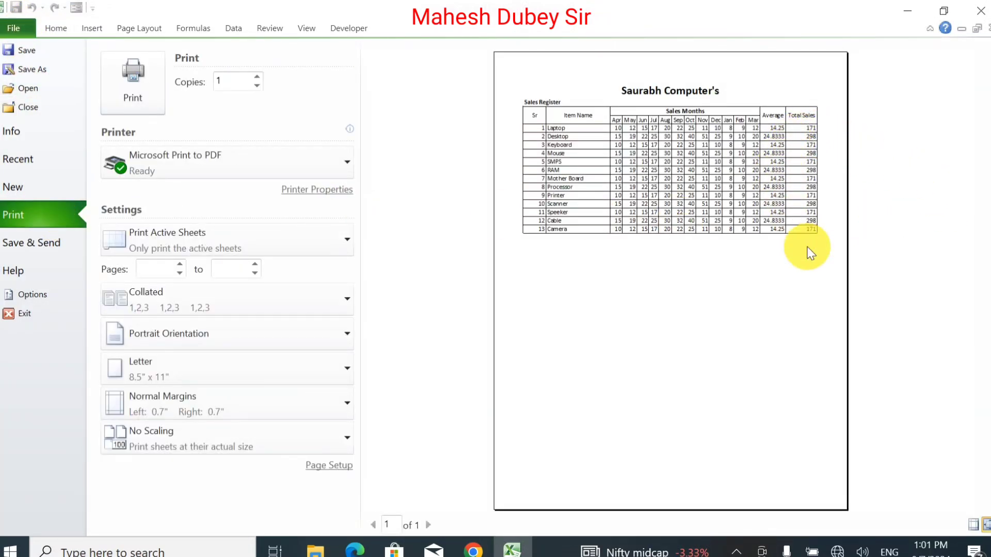
click(986, 524)
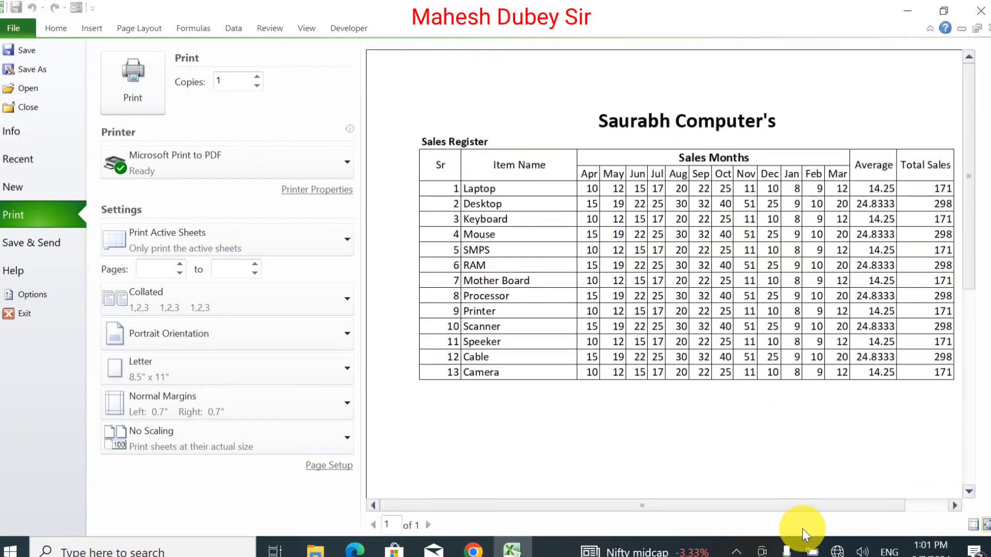
drag(746, 503, 769, 503)
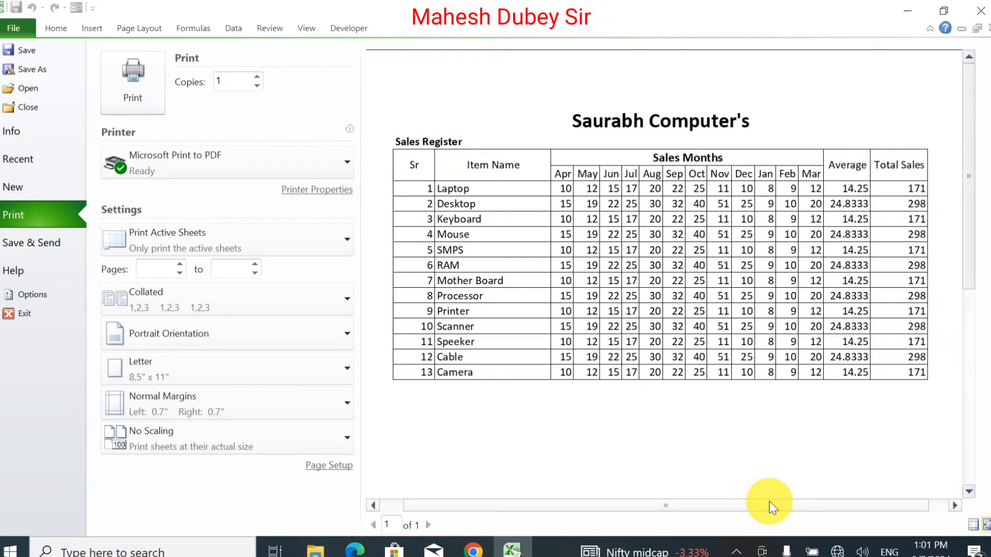